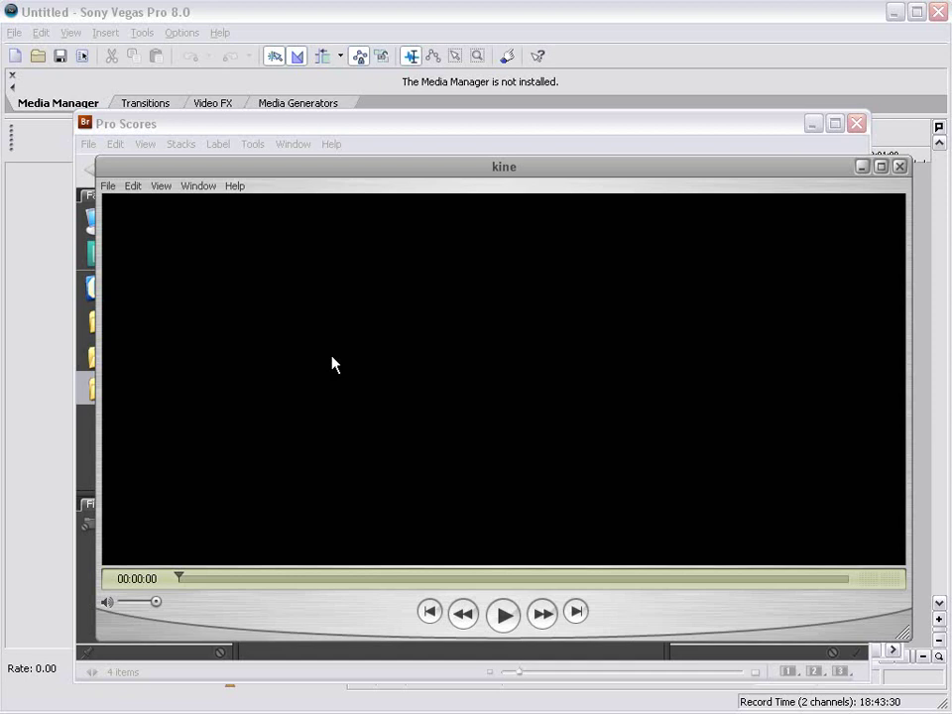
Step: Nudge the kine video window slightly up and left
{"action": "left_click_drag", "start_coordinate": [384, 177], "coordinate": [375, 158]}
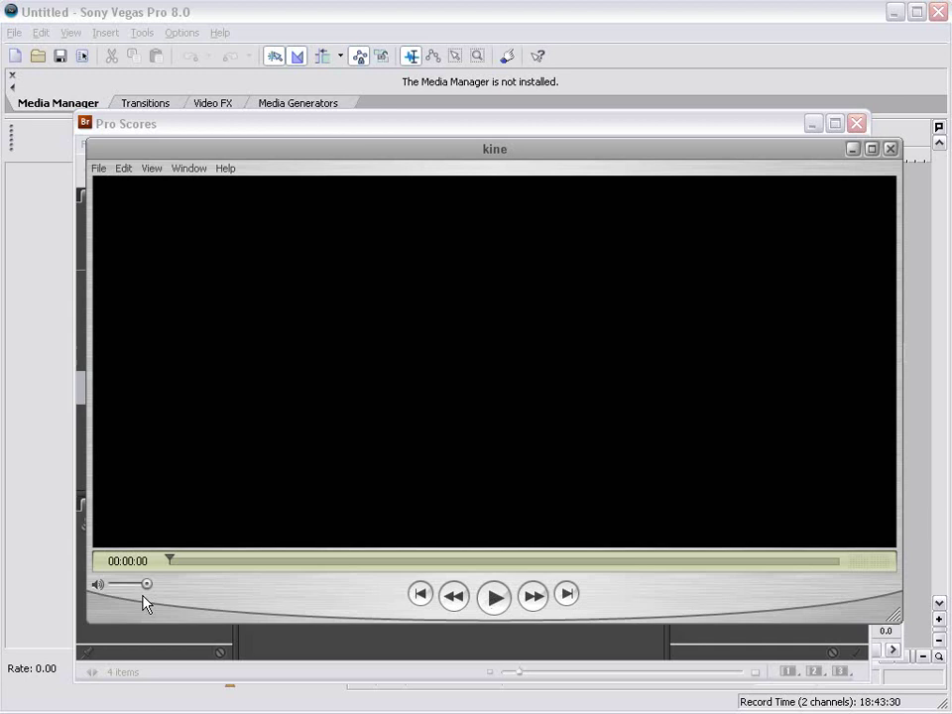
Step: Play the kine video at lowered volume, then pause and seek back to the Kinetic Topography title
{"action": "left_click_drag", "start_coordinate": [146, 585], "coordinate": [126, 584]}
{"action": "left_click", "coordinate": [495, 596]}
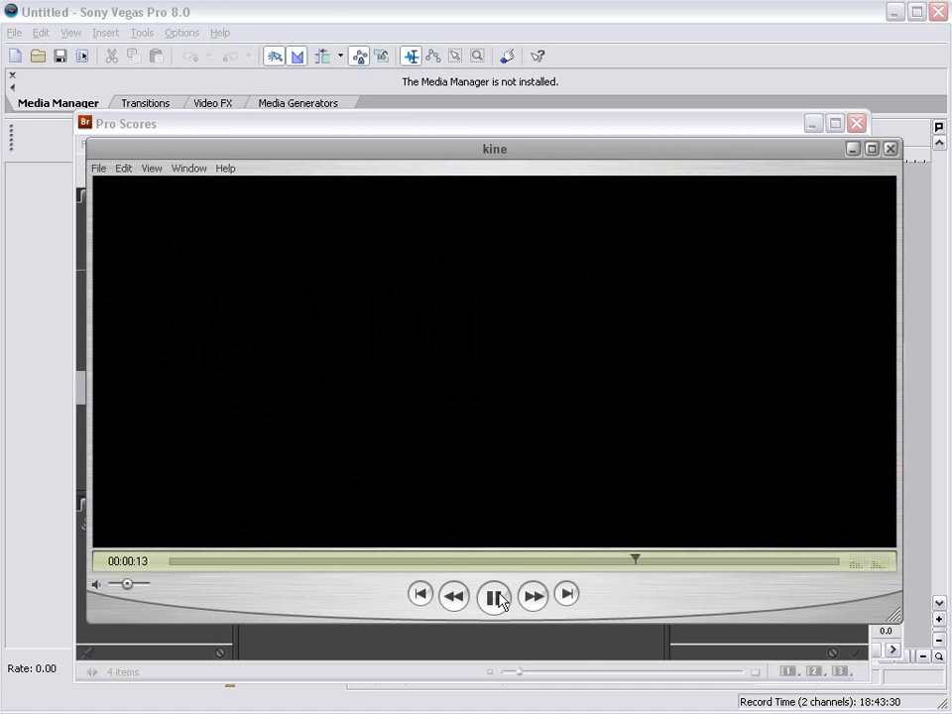
{"action": "left_click", "coordinate": [496, 596]}
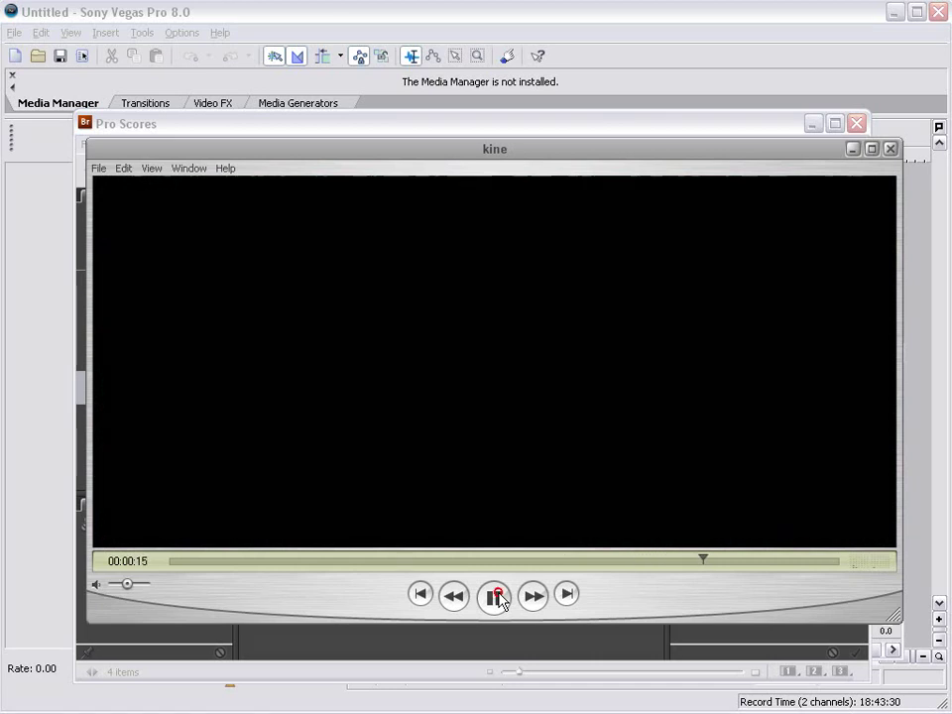
{"action": "left_click_drag", "start_coordinate": [213, 559], "coordinate": [297, 554]}
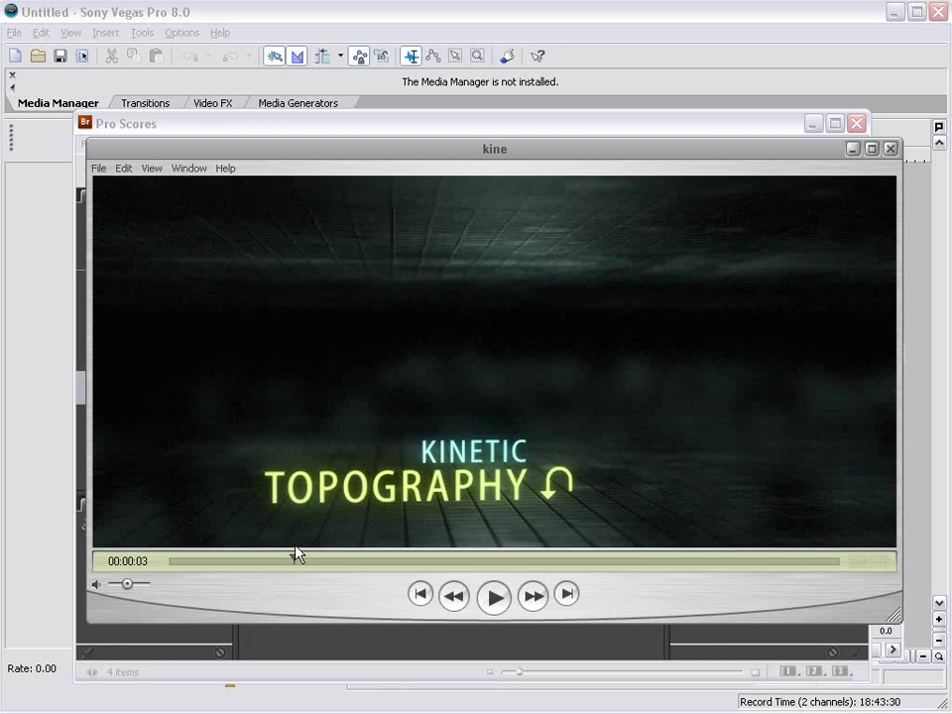
Step: Close the kine video and bring the Pro Scores browser forward with 3-Editorial selected
{"action": "left_click", "coordinate": [890, 149]}
{"action": "left_click_drag", "start_coordinate": [752, 130], "coordinate": [770, 117]}
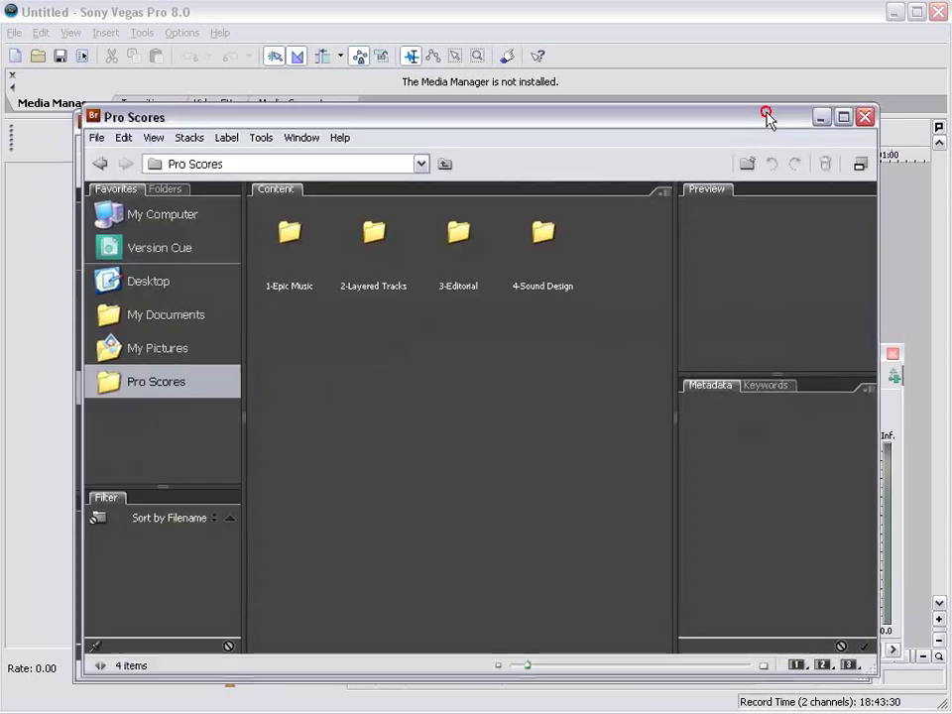
{"action": "left_click", "coordinate": [516, 371]}
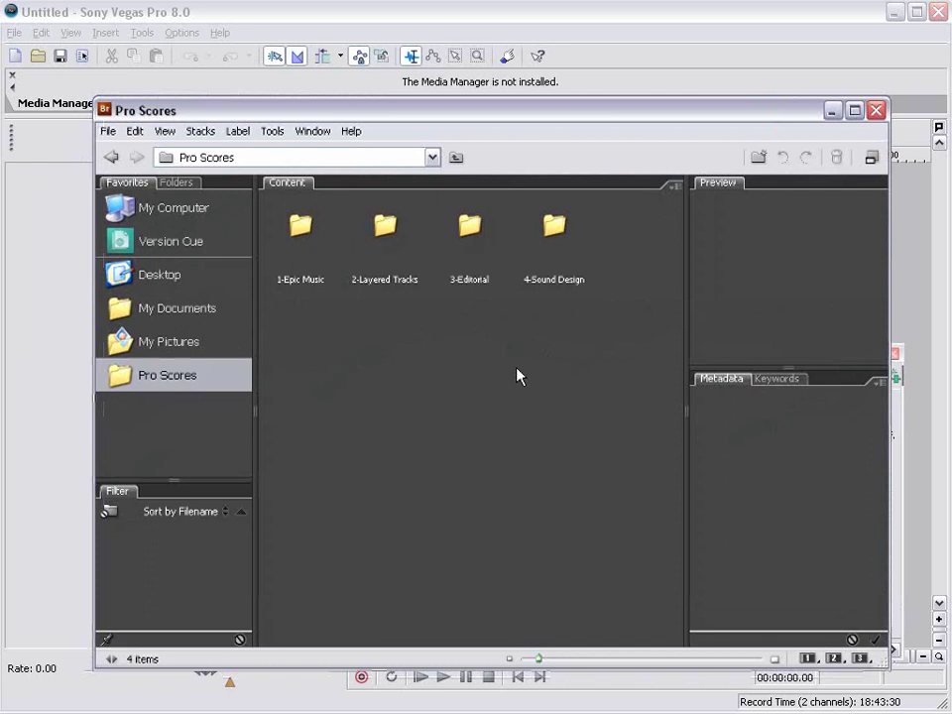
{"action": "left_click", "coordinate": [482, 244]}
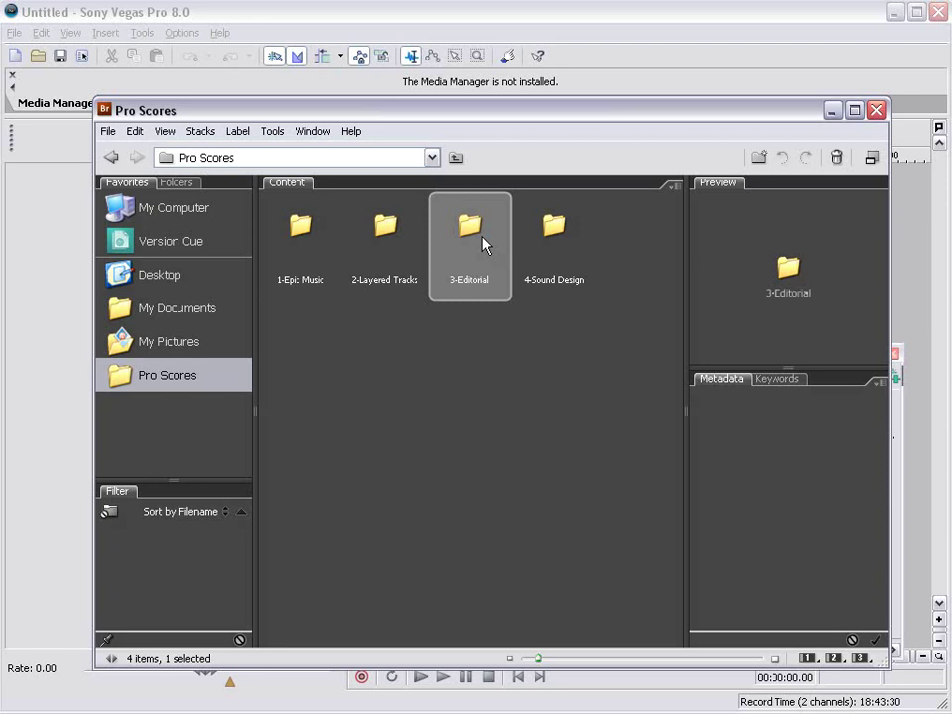
{"action": "left_click", "coordinate": [476, 361]}
Step: Open 3-Editorial > Progressive, preview BloodCloth.wav, and move Bridge down to reveal Vegas
{"action": "double_click", "coordinate": [486, 226]}
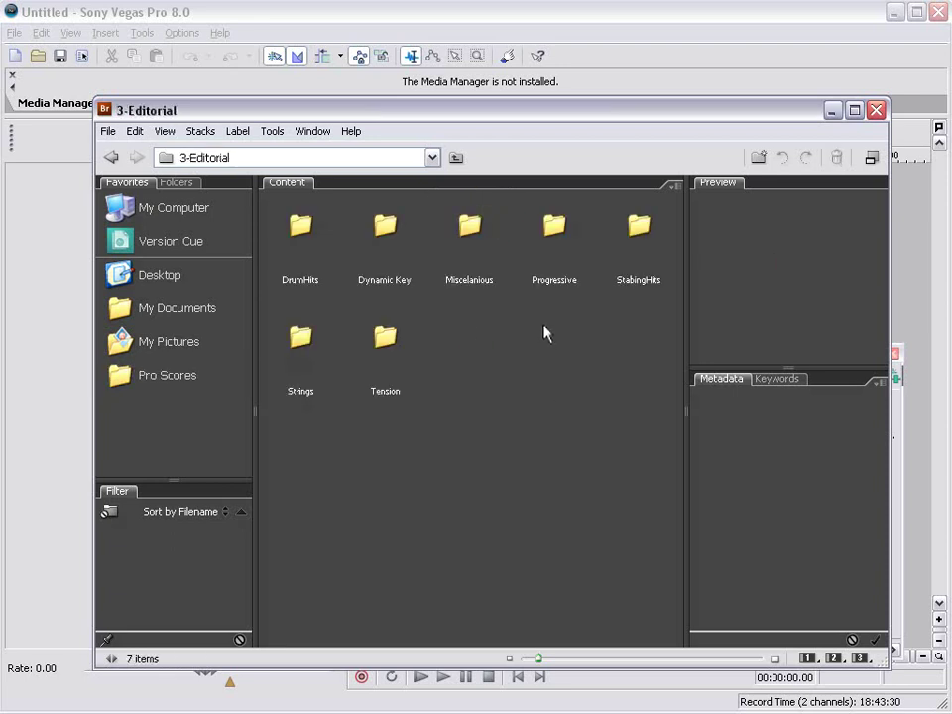
{"action": "left_click", "coordinate": [557, 228]}
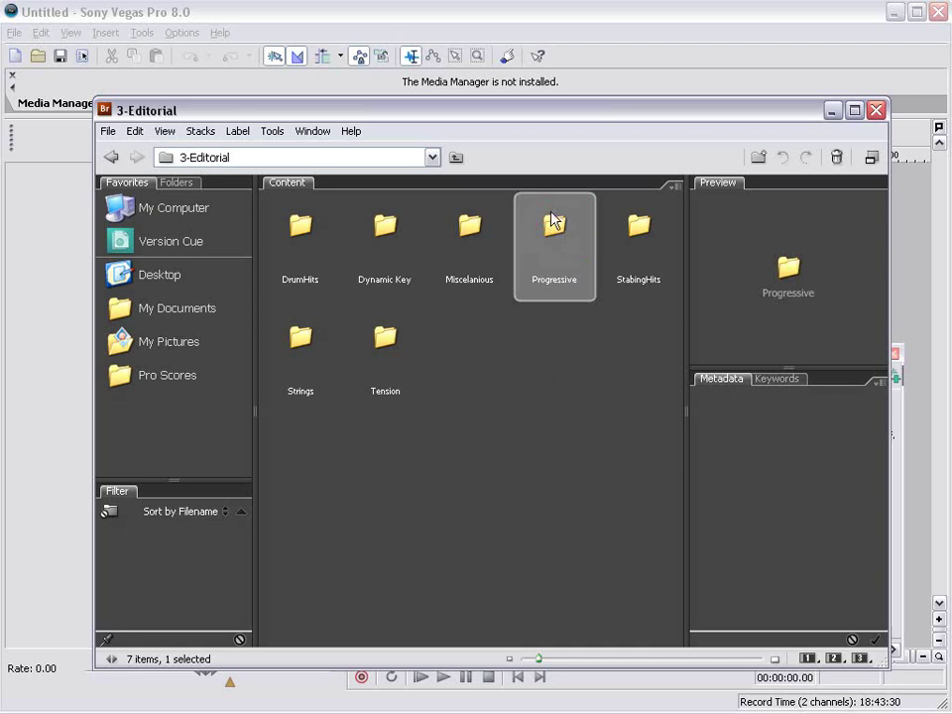
{"action": "double_click", "coordinate": [555, 230]}
{"action": "left_click", "coordinate": [321, 288]}
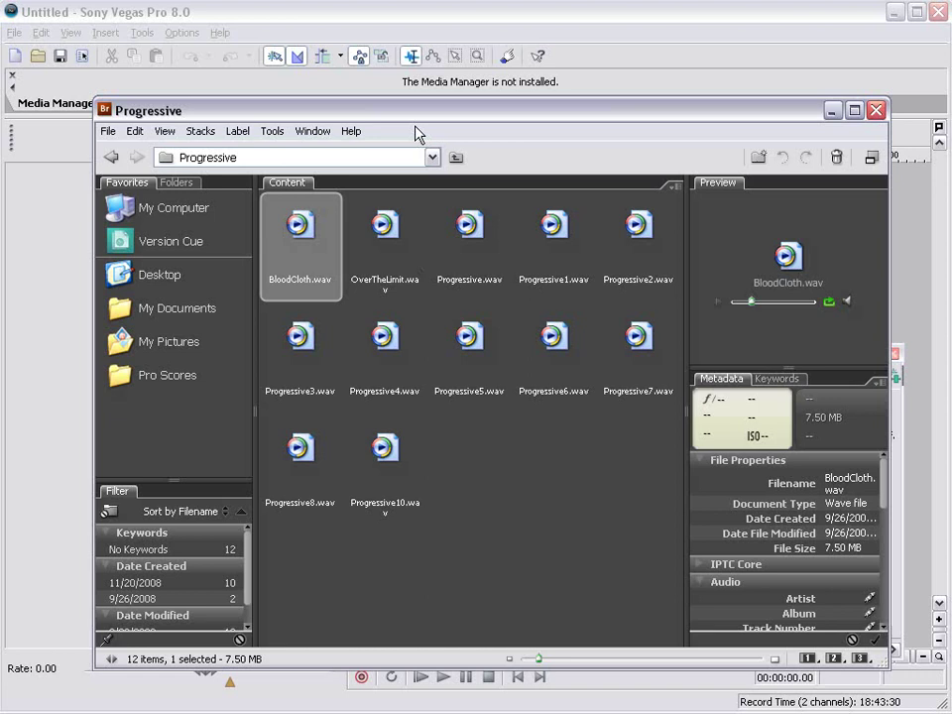
{"action": "left_click_drag", "start_coordinate": [413, 115], "coordinate": [493, 324]}
Step: Place BloodCloth.wav at the start of track 1 and Progressive.wav on track 2
{"action": "left_click", "coordinate": [396, 426]}
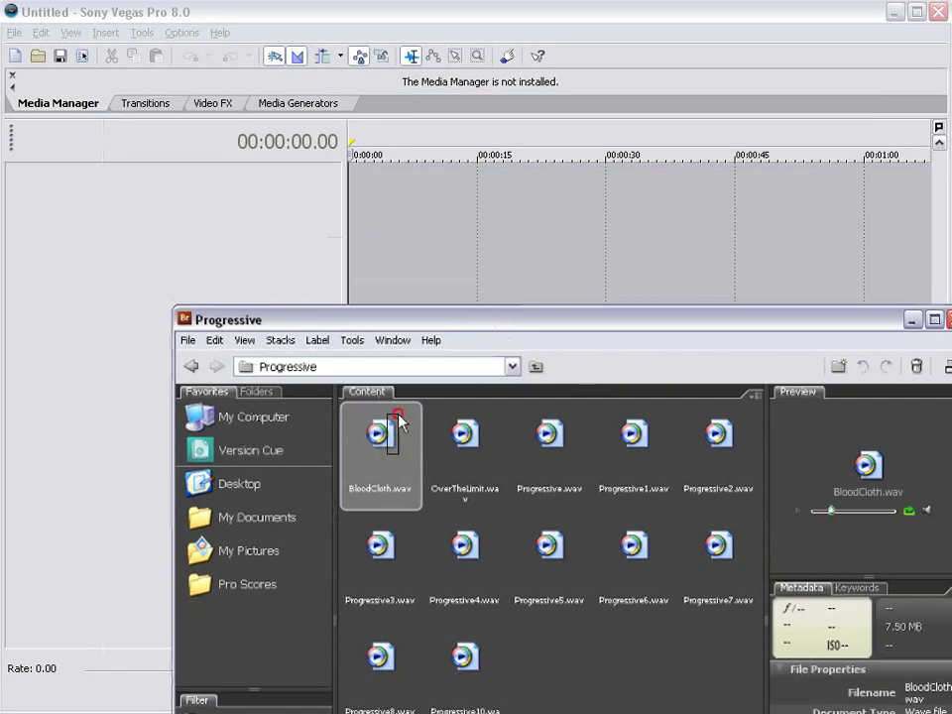
{"action": "left_click_drag", "start_coordinate": [388, 491], "coordinate": [359, 221]}
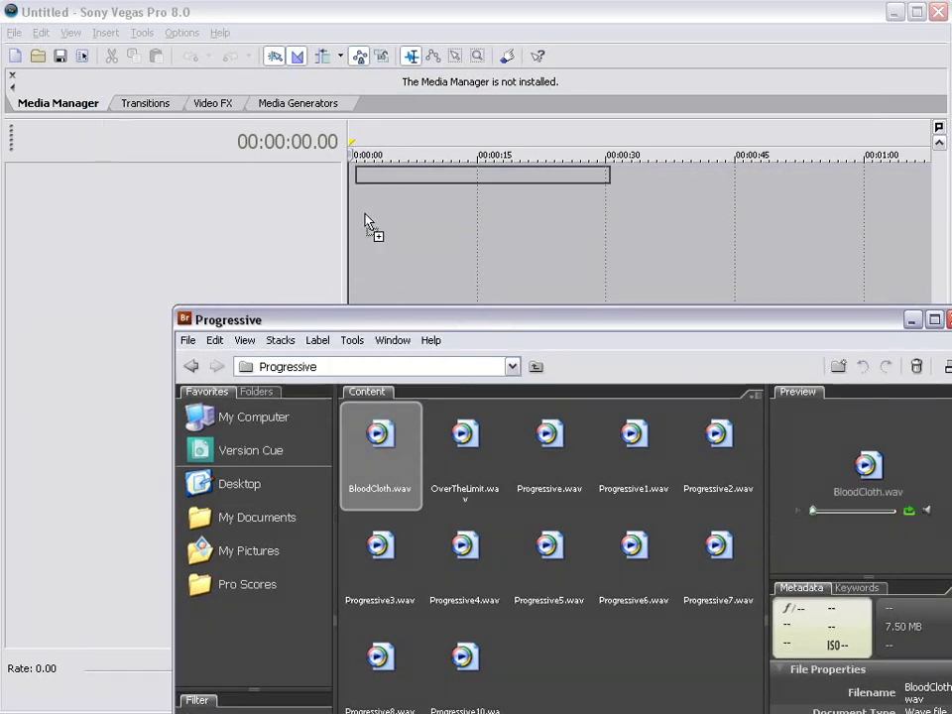
{"action": "left_click_drag", "start_coordinate": [399, 330], "coordinate": [334, 208]}
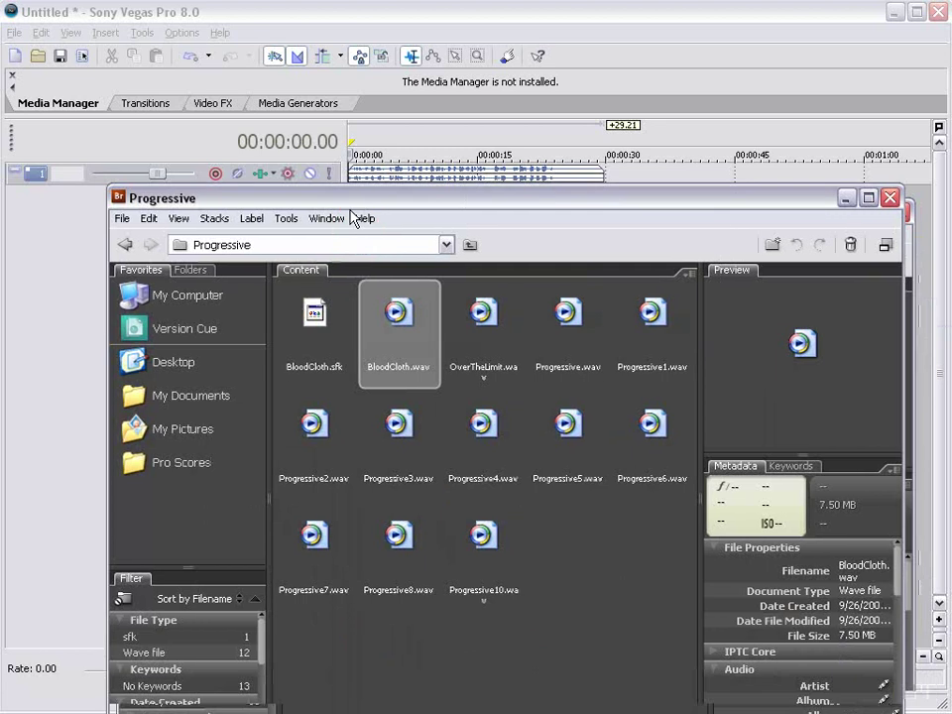
{"action": "left_click", "coordinate": [495, 332]}
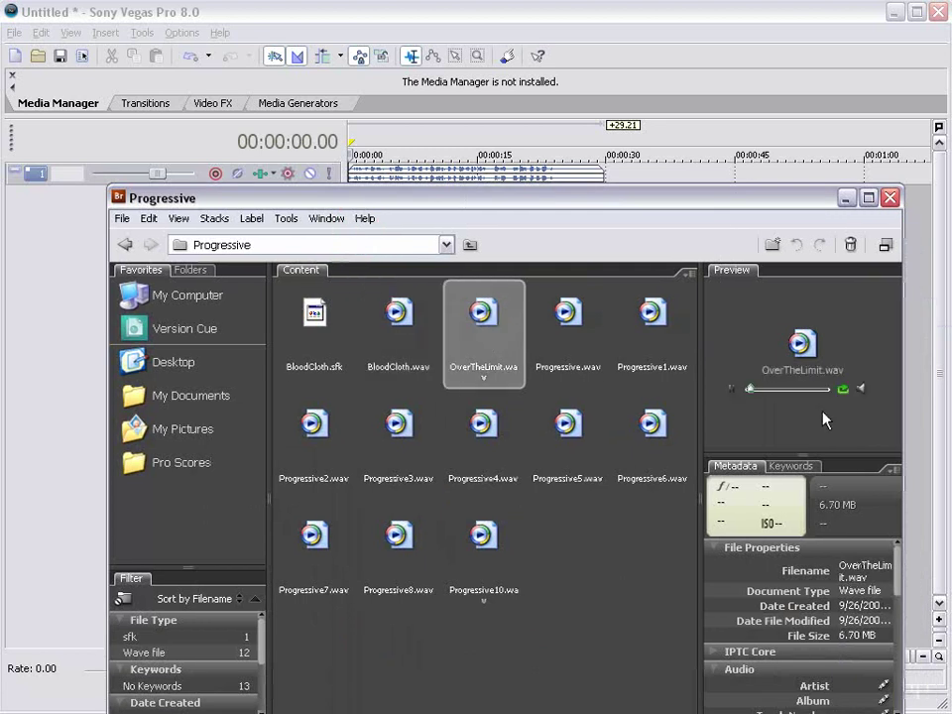
{"action": "left_click", "coordinate": [575, 330]}
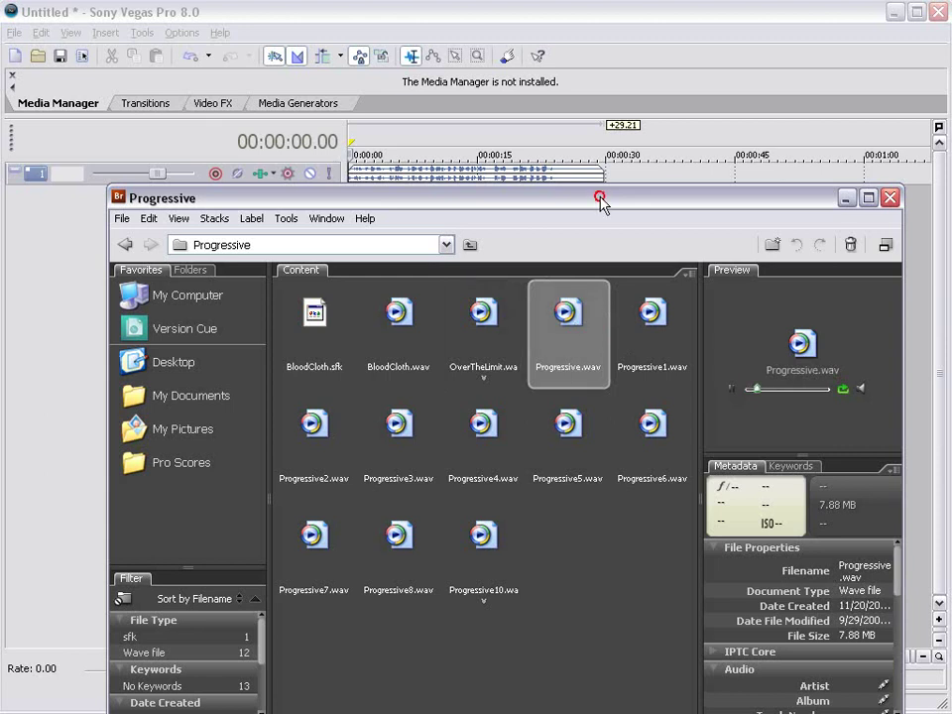
{"action": "left_click_drag", "start_coordinate": [600, 196], "coordinate": [601, 231]}
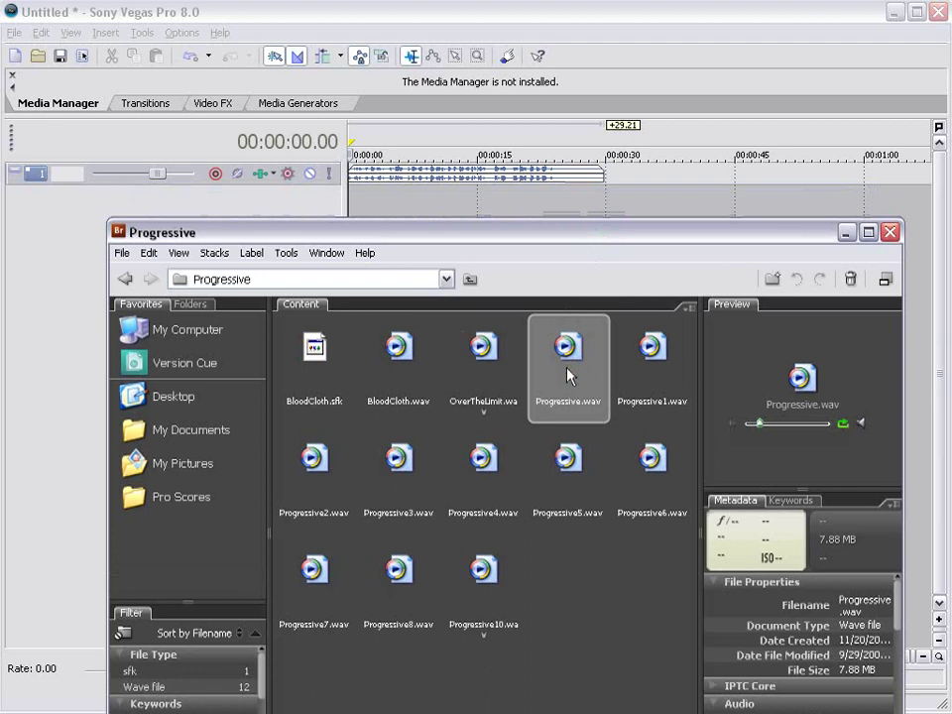
{"action": "mouse_move", "coordinate": [570, 314]}
{"action": "left_mouse_down"}
{"action": "mouse_move", "coordinate": [505, 209]}
{"action": "mouse_move", "coordinate": [363, 214]}
{"action": "left_mouse_up"}
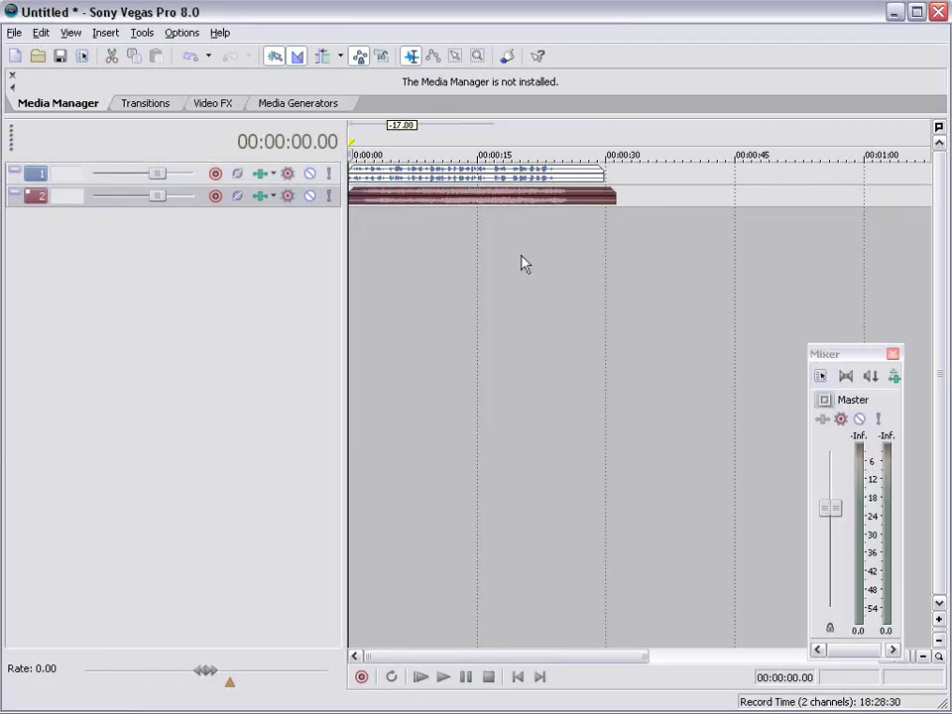
Step: Put Progressive3.wav on a new third track and return Bridge to 3-Editorial
{"action": "key", "text": "alt+Tab"}
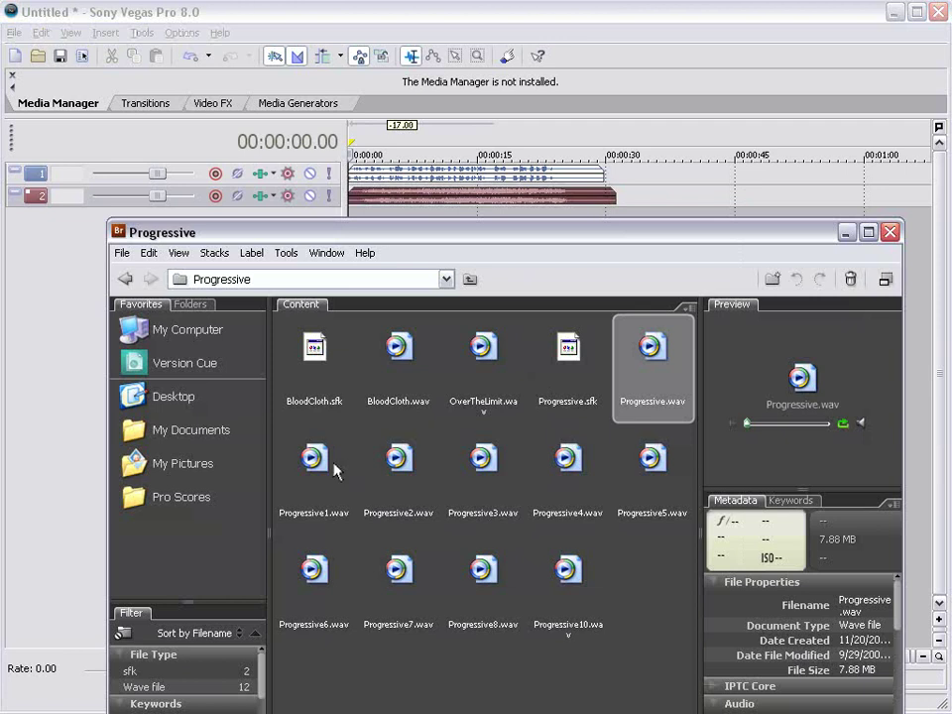
{"action": "left_click", "coordinate": [310, 459]}
{"action": "left_click", "coordinate": [397, 460]}
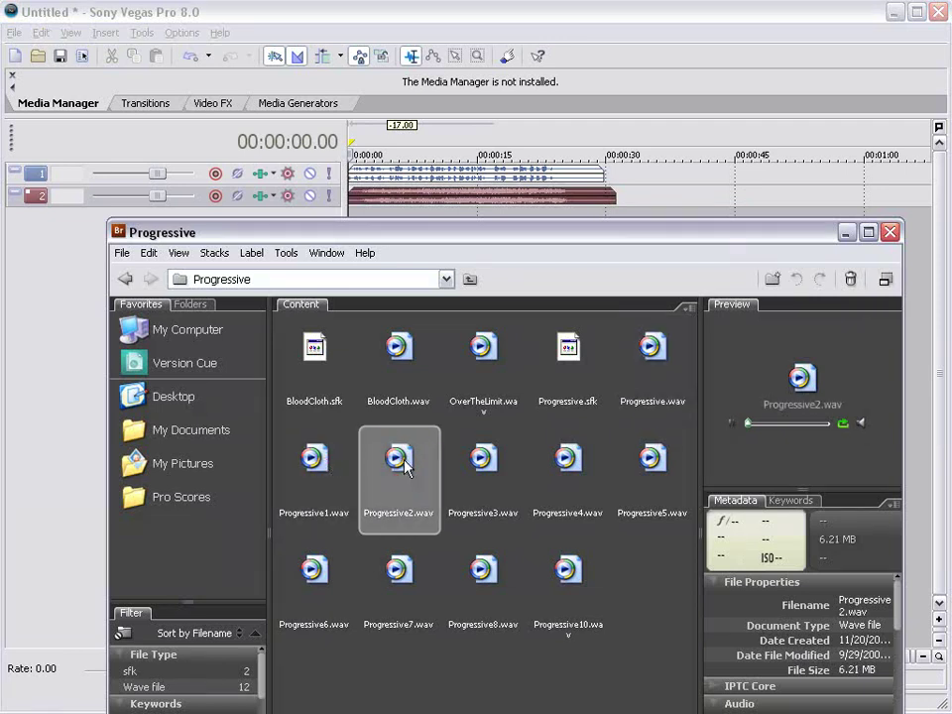
{"action": "left_click", "coordinate": [491, 464]}
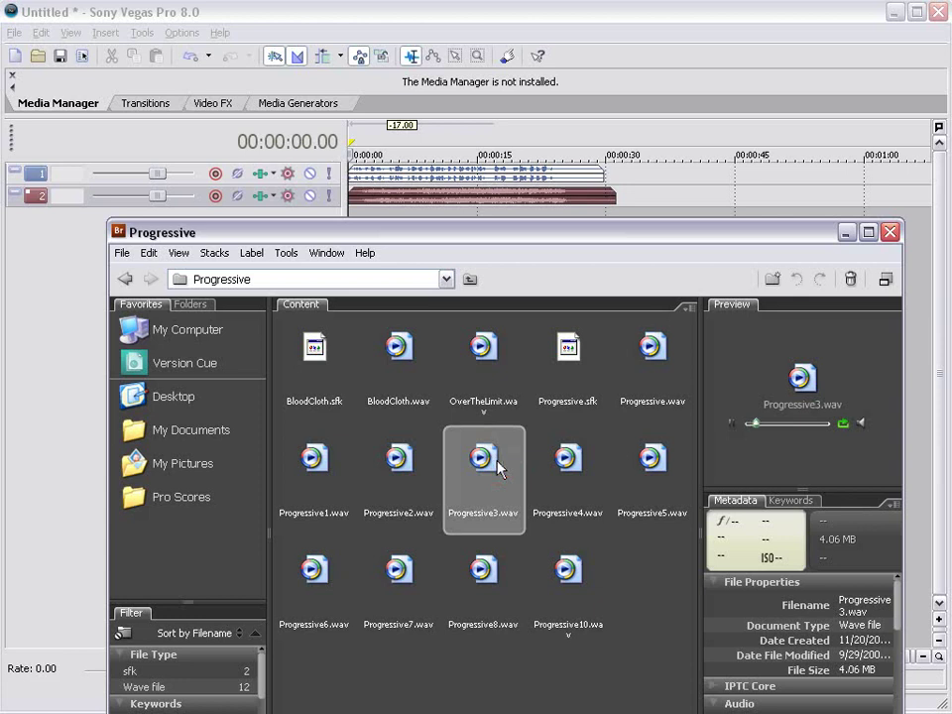
{"action": "left_click_drag", "start_coordinate": [574, 219], "coordinate": [577, 285]}
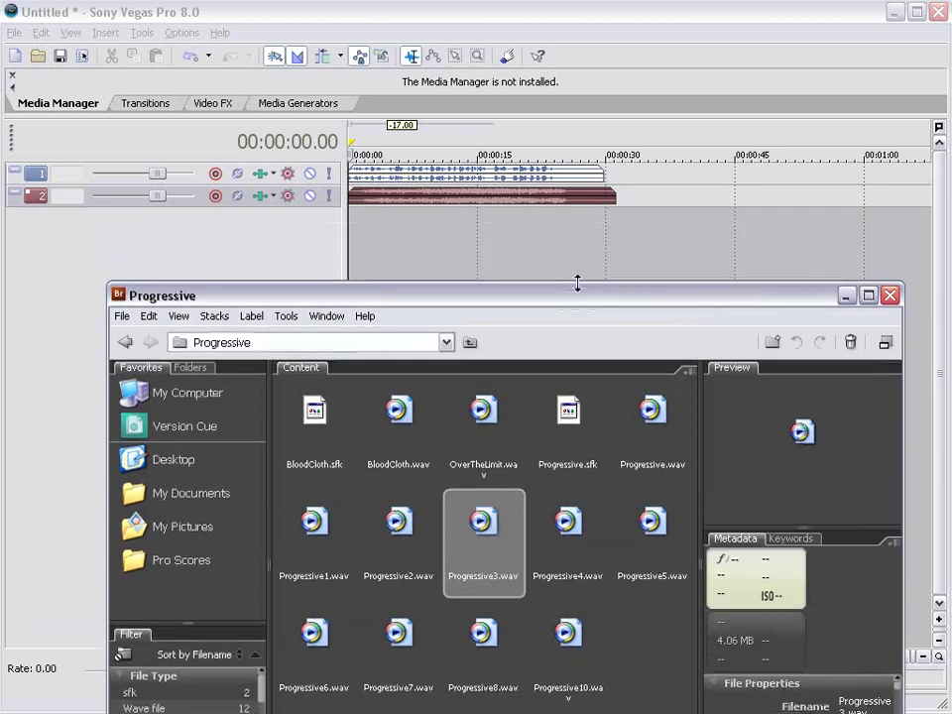
{"action": "left_click_drag", "start_coordinate": [487, 530], "coordinate": [567, 259]}
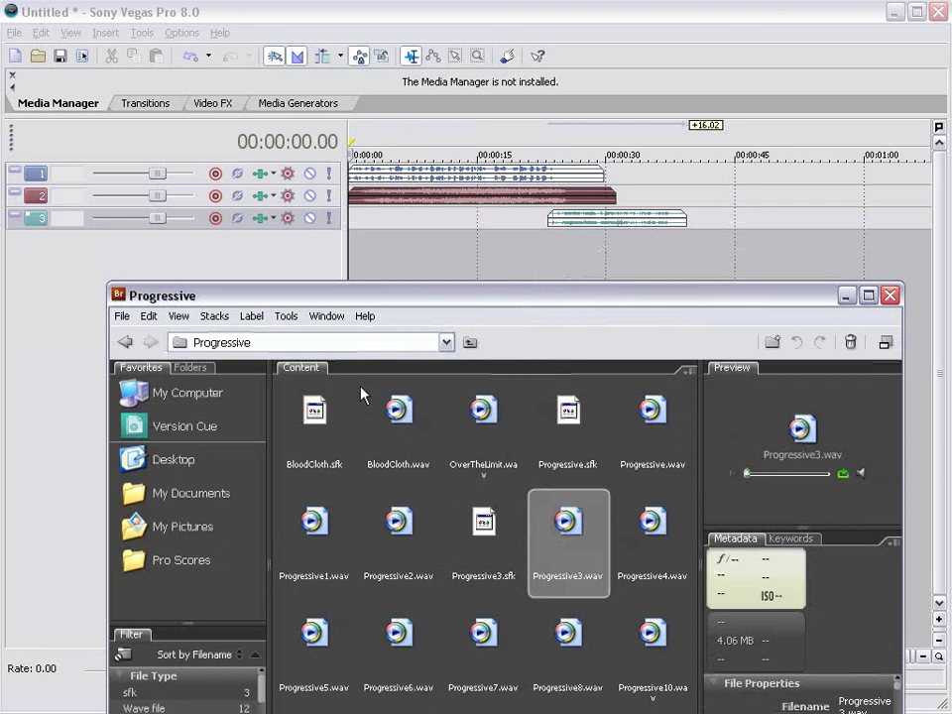
{"action": "mouse_move", "coordinate": [378, 296]}
{"action": "left_mouse_down"}
{"action": "mouse_move", "coordinate": [373, 218]}
{"action": "mouse_move", "coordinate": [351, 205]}
{"action": "left_mouse_up"}
{"action": "key", "text": "ctrl+Up"}
Step: From StabingHits > 120BPM, place StabingHitz010.wav on a new fourth track near 30 seconds
{"action": "left_click", "coordinate": [543, 435]}
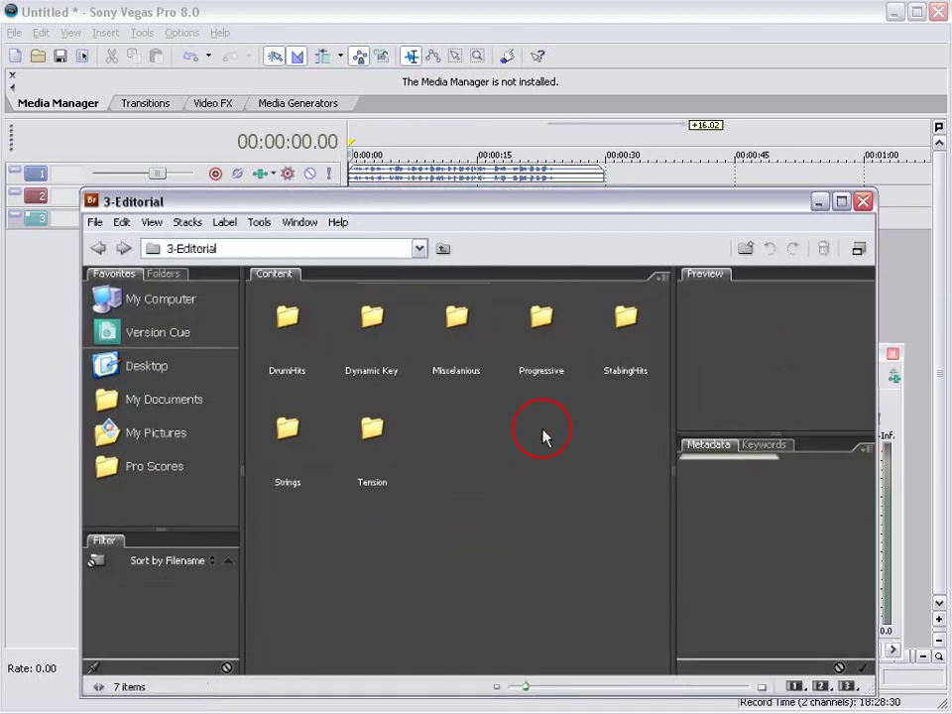
{"action": "double_click", "coordinate": [623, 332]}
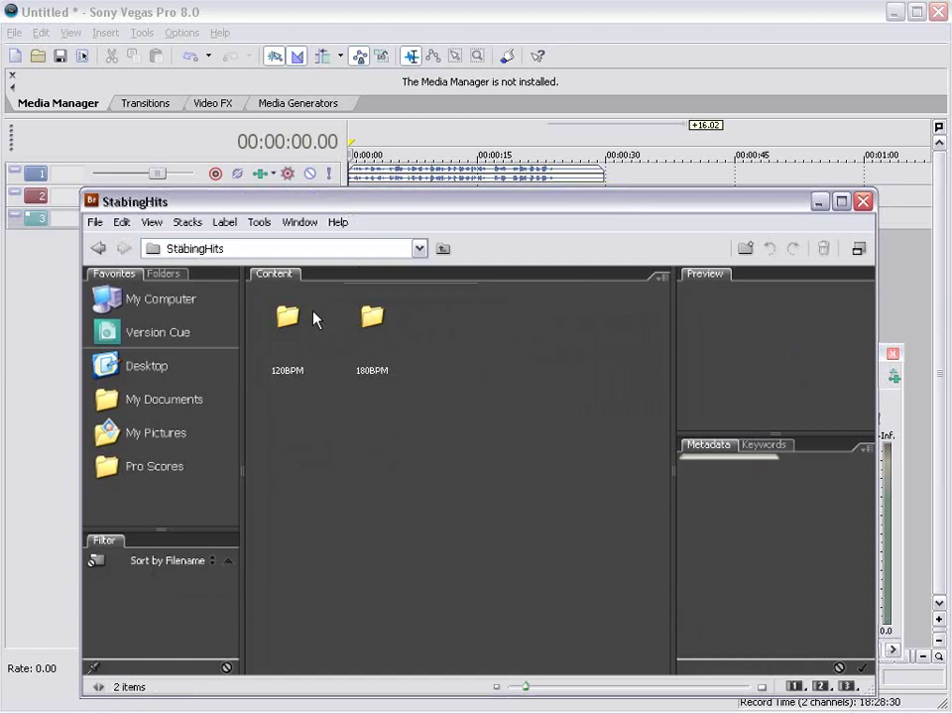
{"action": "double_click", "coordinate": [301, 318]}
{"action": "left_click", "coordinate": [447, 423]}
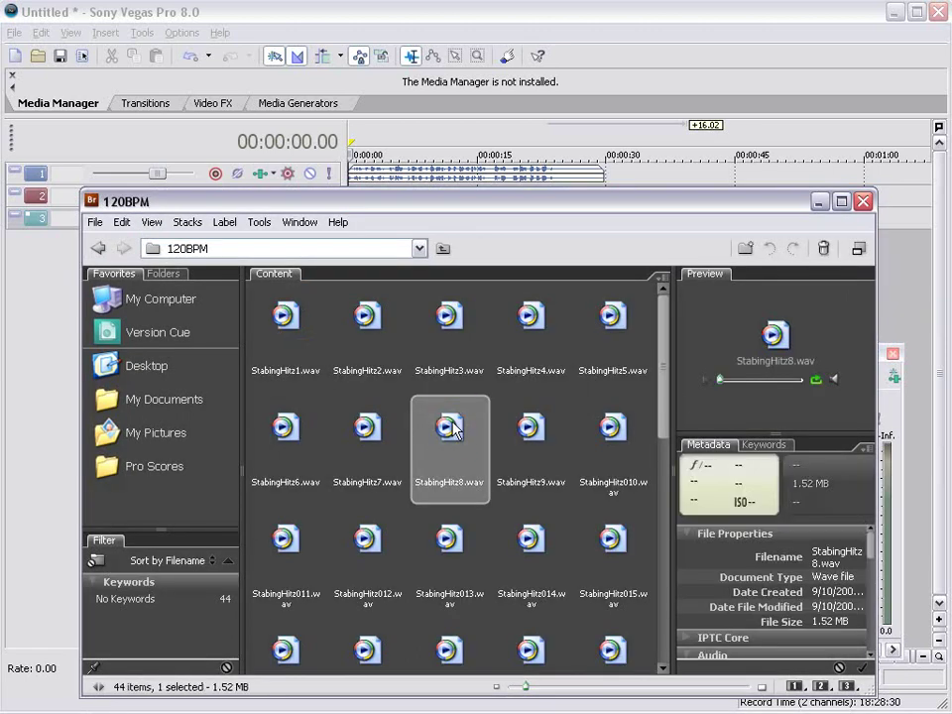
{"action": "left_click", "coordinate": [833, 378]}
{"action": "left_click", "coordinate": [540, 424]}
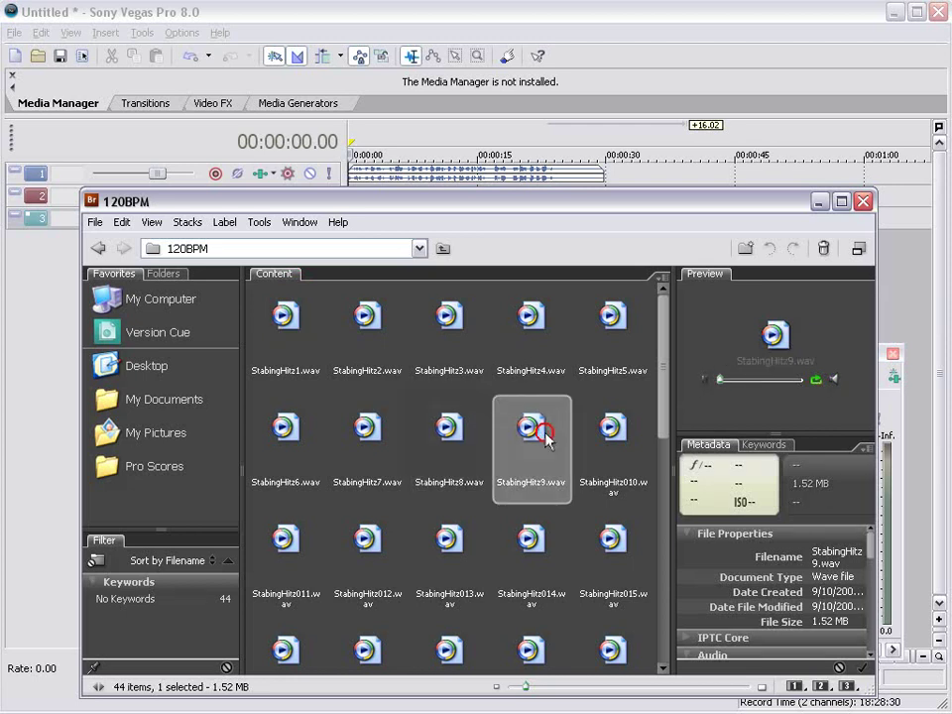
{"action": "left_click", "coordinate": [607, 427]}
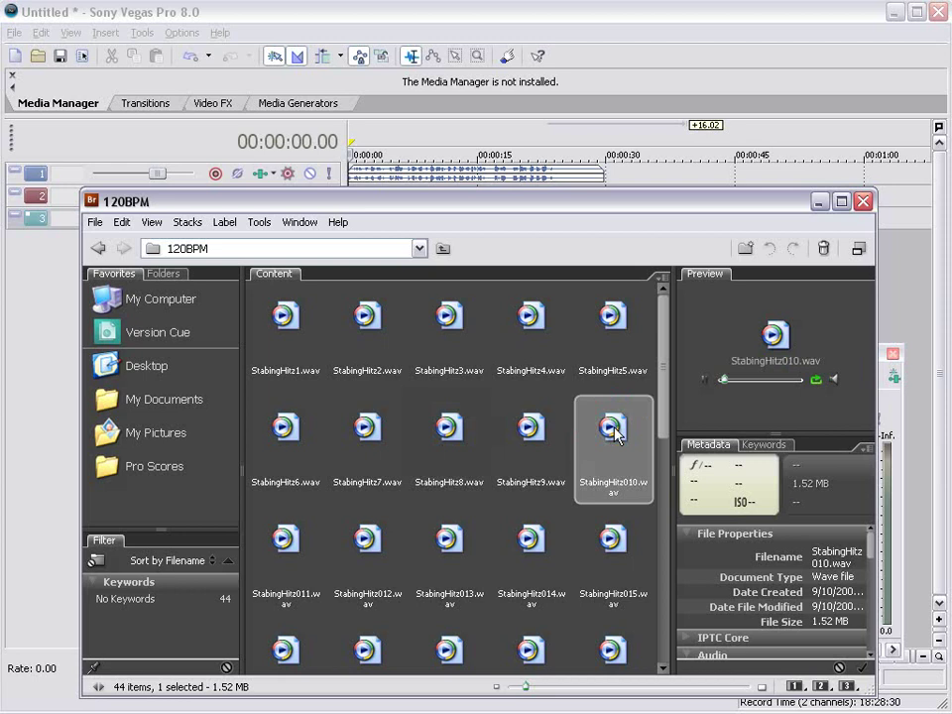
{"action": "left_click_drag", "start_coordinate": [605, 210], "coordinate": [580, 333]}
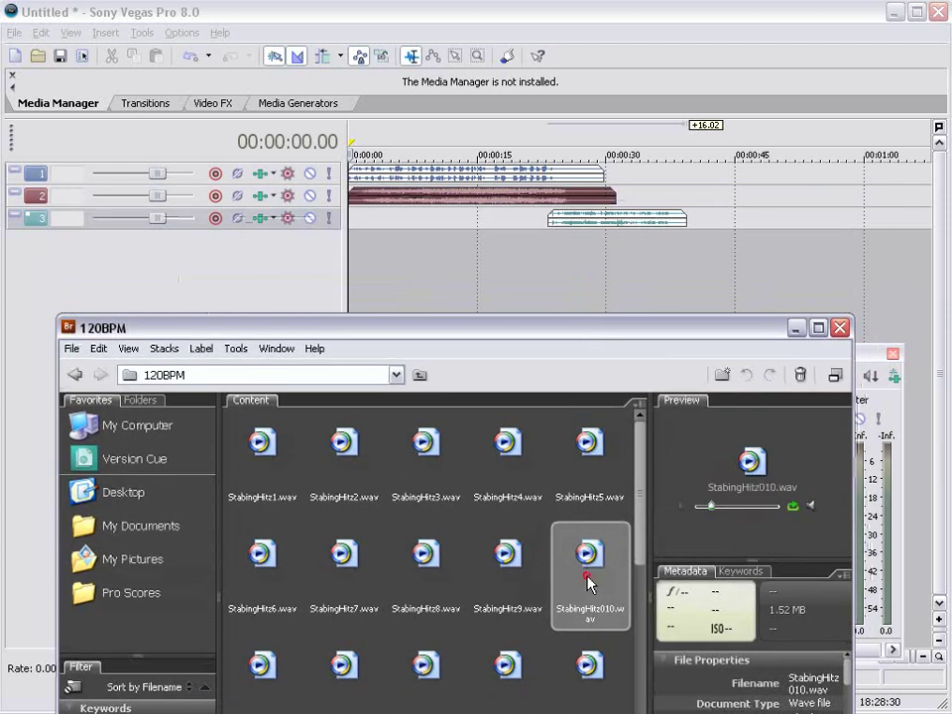
{"action": "left_click", "coordinate": [575, 486], "text": "ctrl"}
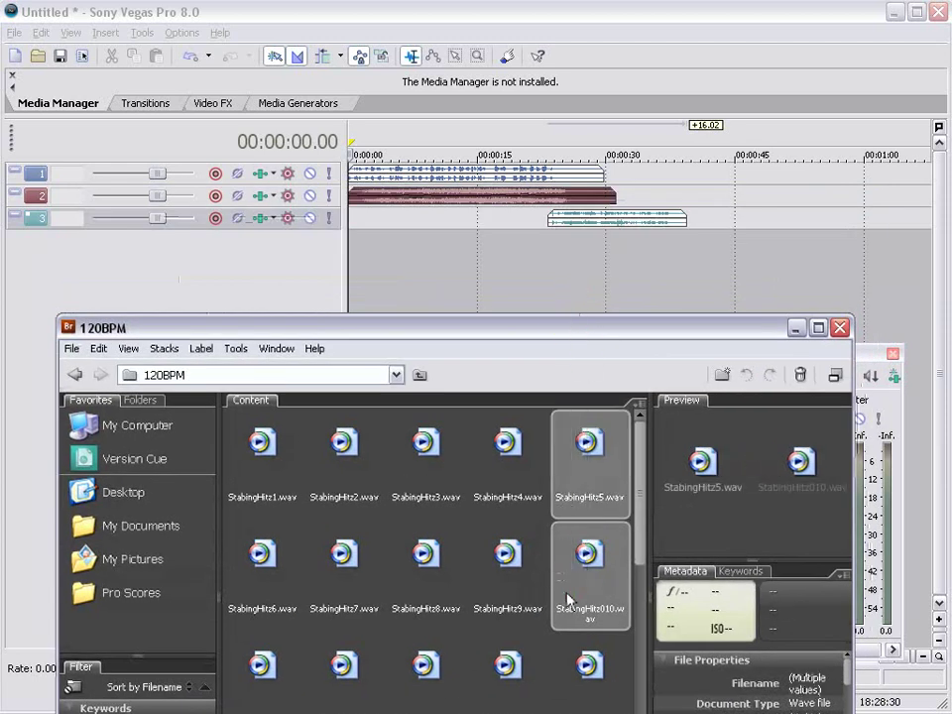
{"action": "left_click", "coordinate": [590, 561]}
{"action": "left_click_drag", "start_coordinate": [590, 562], "coordinate": [639, 248]}
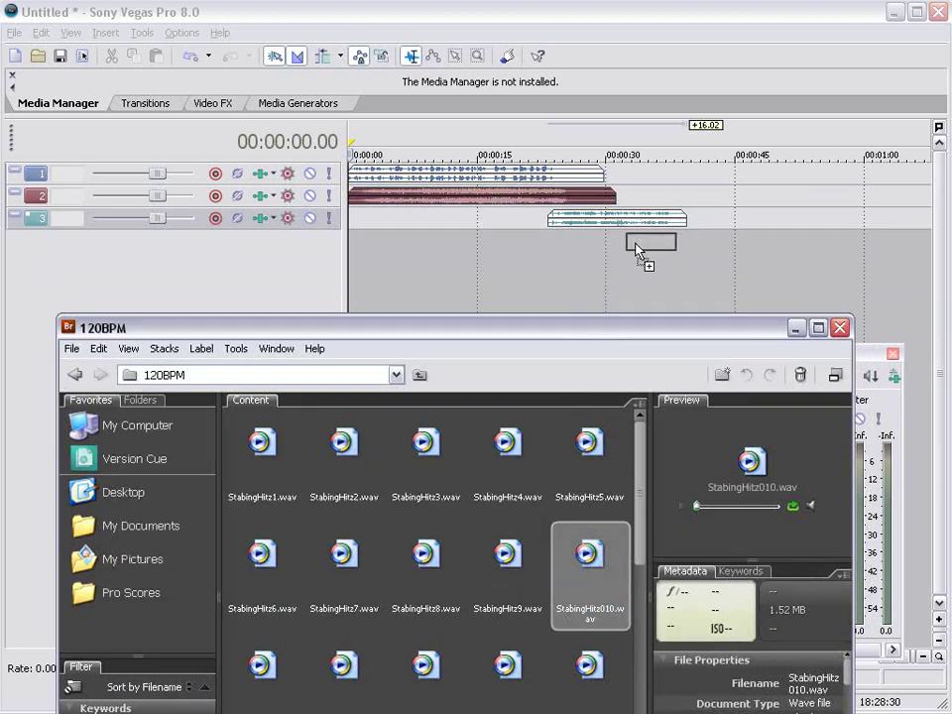
Step: Audition more StabingHitz files, place StabingHitz6 on track 3, and return to 3-Editorial
{"action": "left_click", "coordinate": [311, 462]}
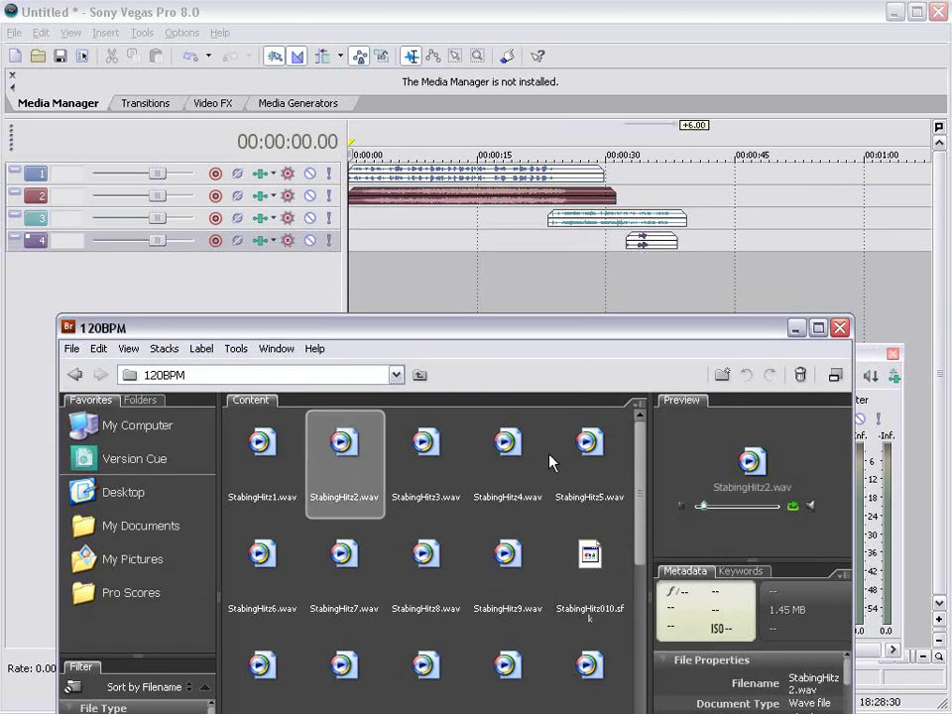
{"action": "left_click_drag", "start_coordinate": [583, 333], "coordinate": [600, 263]}
{"action": "left_click_drag", "start_coordinate": [658, 361], "coordinate": [658, 505]}
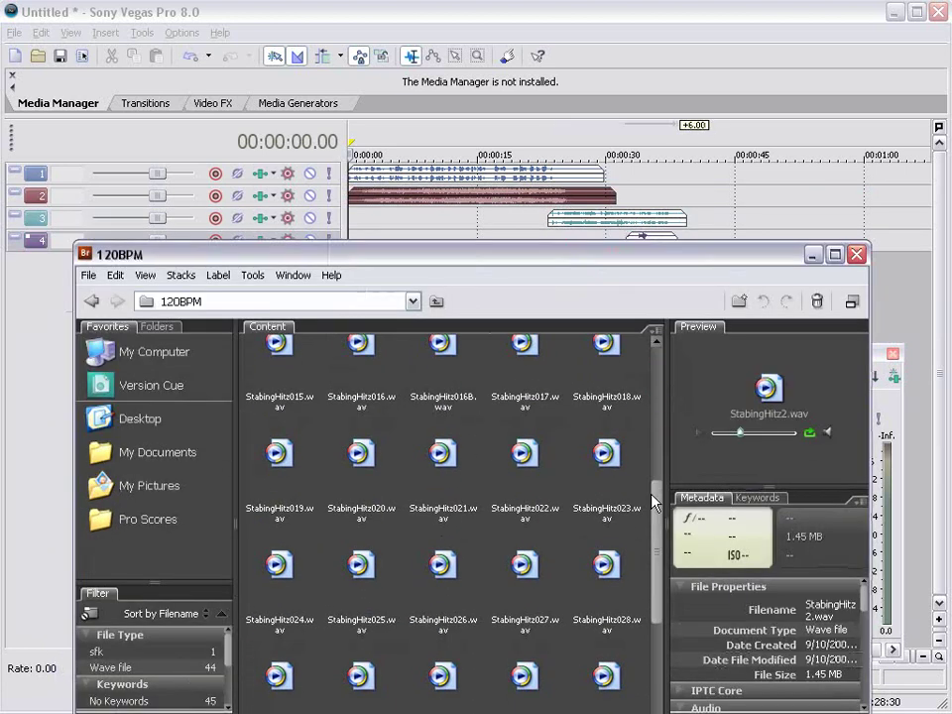
{"action": "left_click", "coordinate": [531, 436]}
{"action": "left_click", "coordinate": [605, 475]}
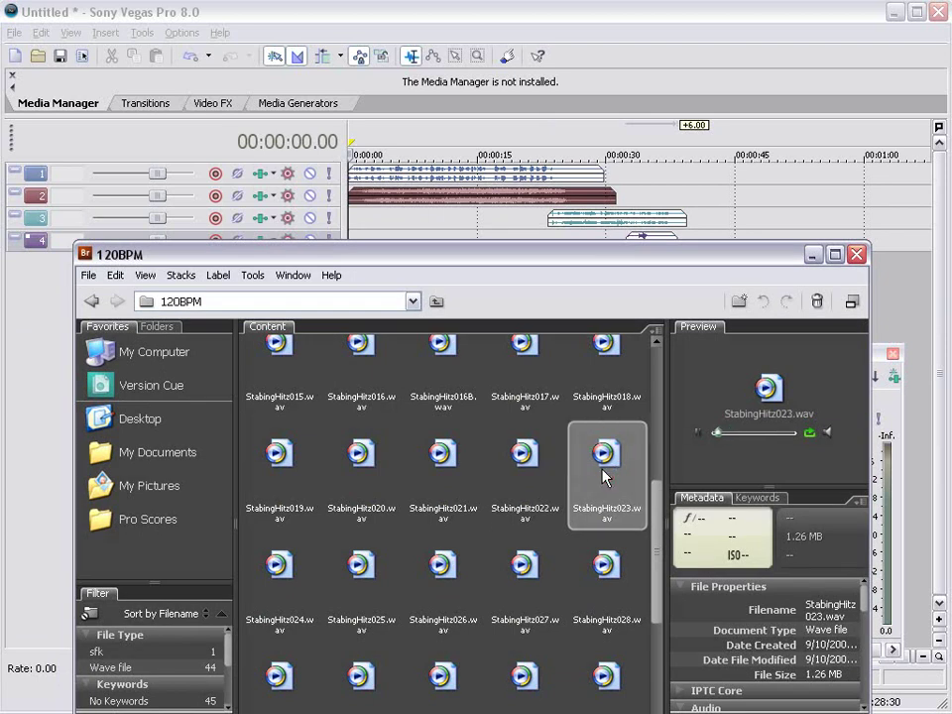
{"action": "left_click_drag", "start_coordinate": [654, 506], "coordinate": [654, 366]}
{"action": "left_click", "coordinate": [289, 504]}
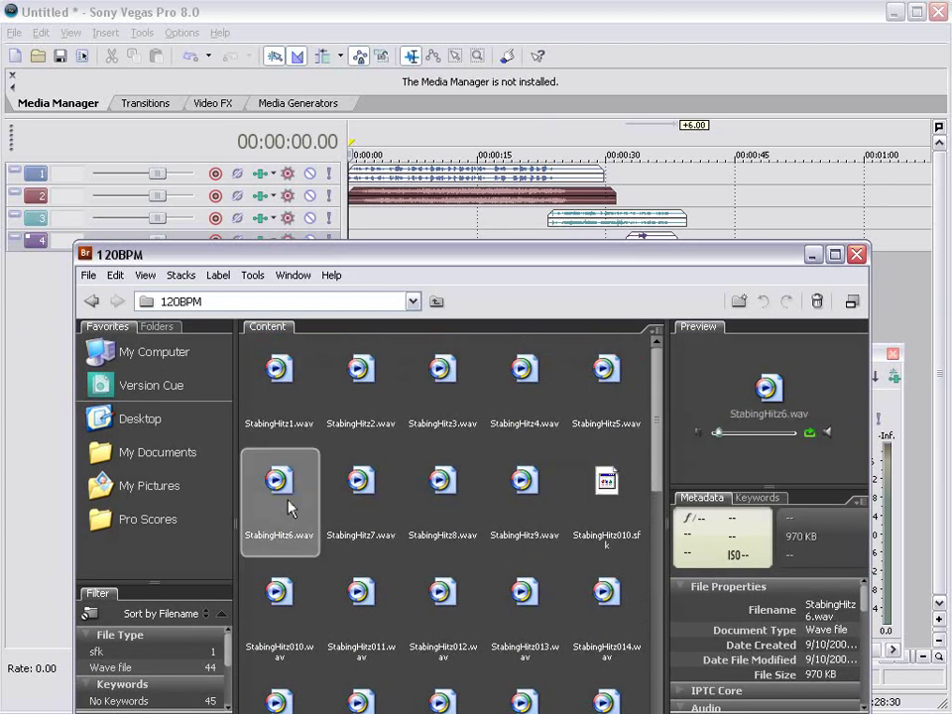
{"action": "mouse_move", "coordinate": [289, 504]}
{"action": "left_mouse_down"}
{"action": "mouse_move", "coordinate": [722, 220]}
{"action": "mouse_move", "coordinate": [719, 240]}
{"action": "left_mouse_up"}
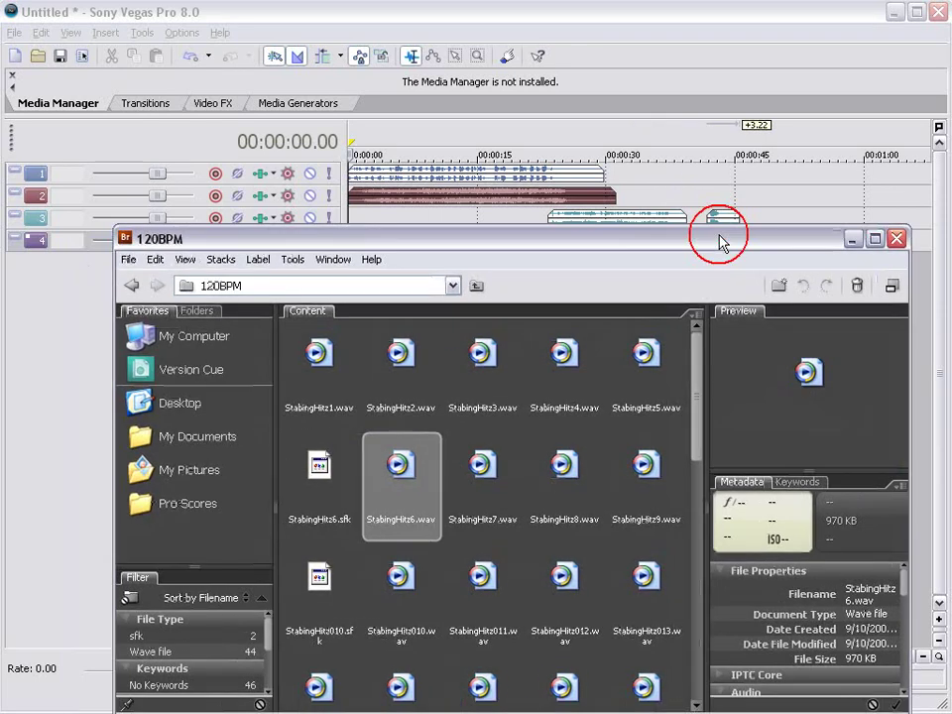
{"action": "left_click", "coordinate": [132, 285]}
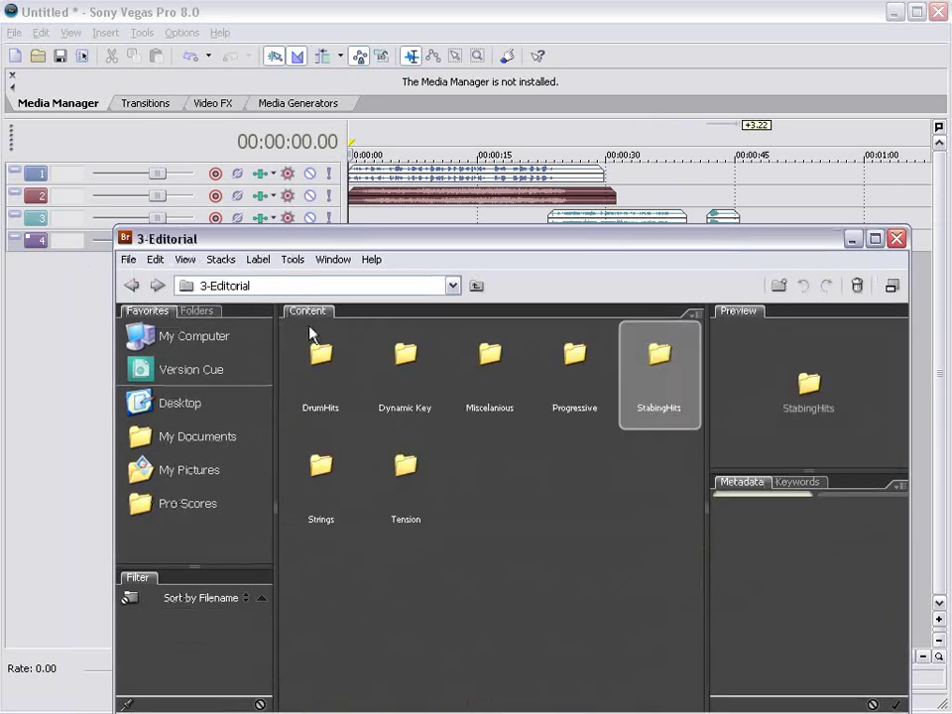
Step: Audition Chordloop_1 in Strings > PushingStrings, then return to the Pro Scores folder
{"action": "double_click", "coordinate": [331, 482]}
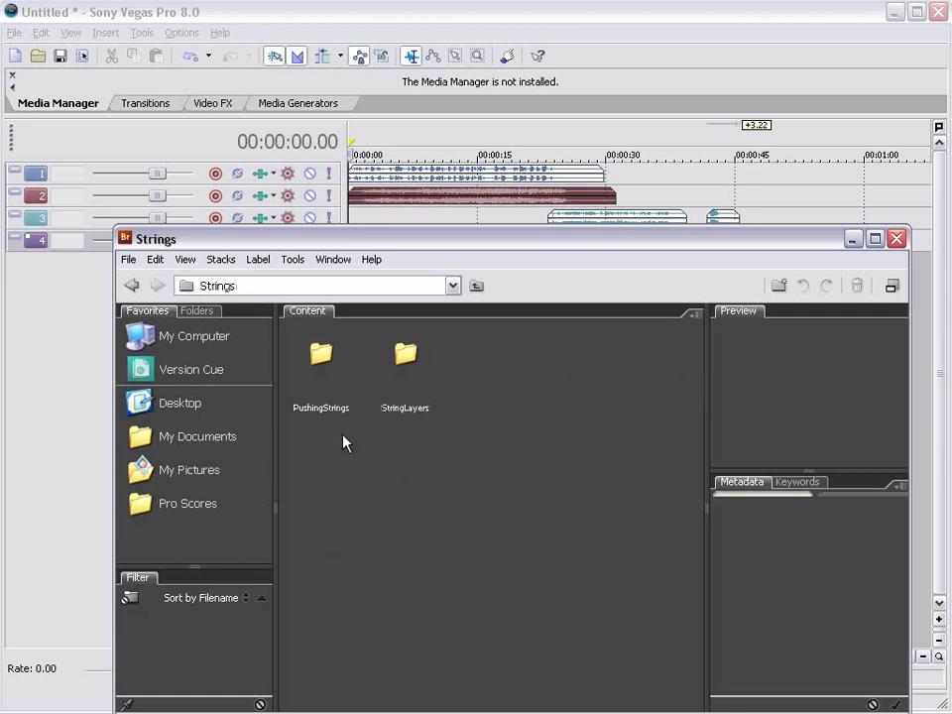
{"action": "double_click", "coordinate": [331, 359]}
{"action": "left_click", "coordinate": [329, 357]}
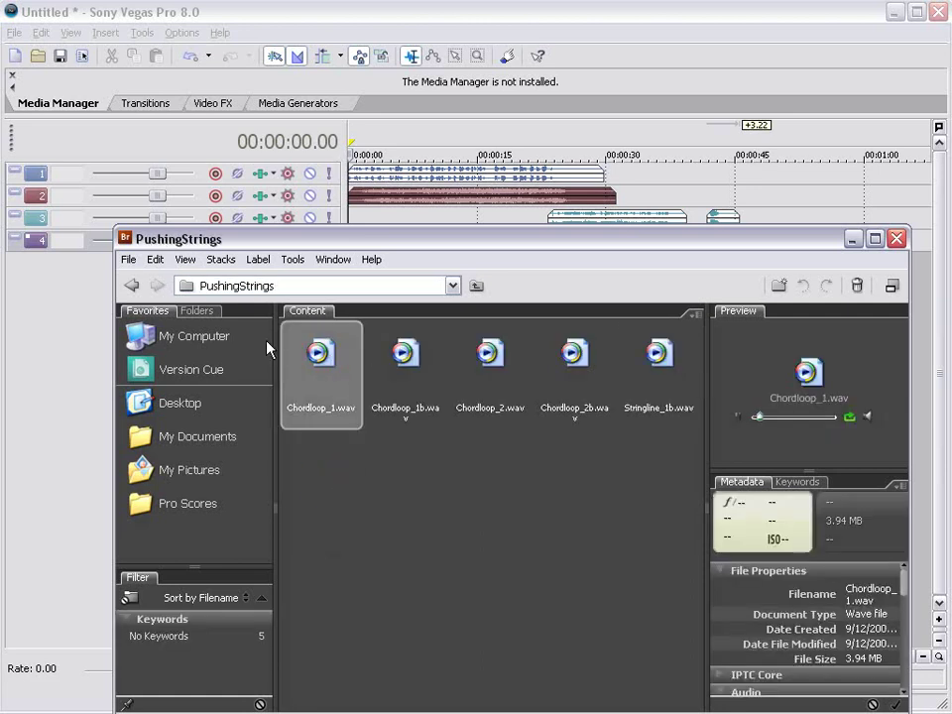
{"action": "left_click", "coordinate": [135, 285]}
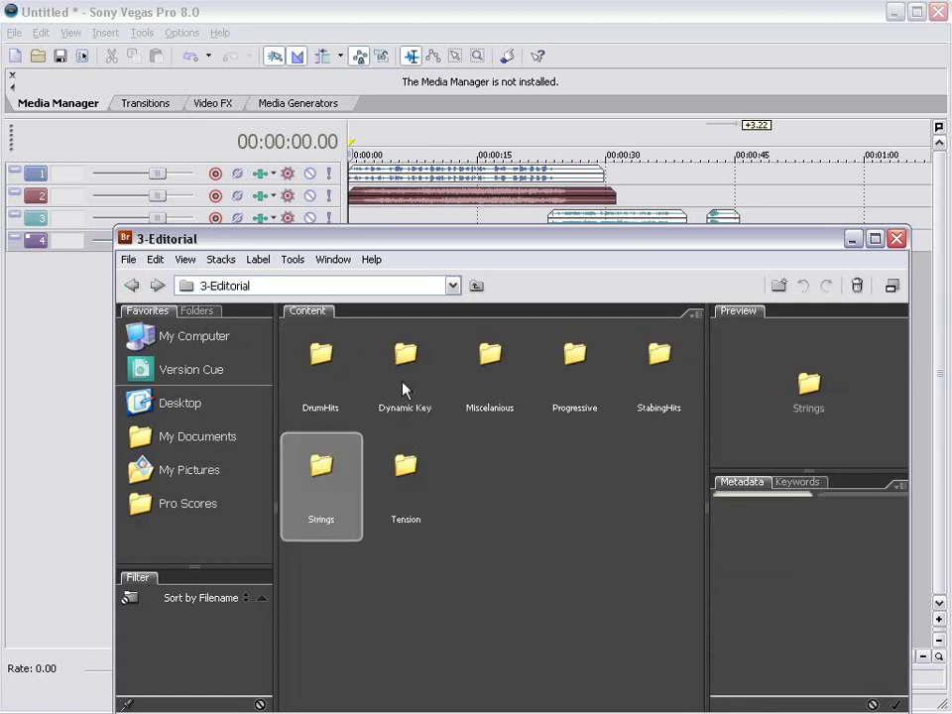
{"action": "left_click", "coordinate": [136, 287]}
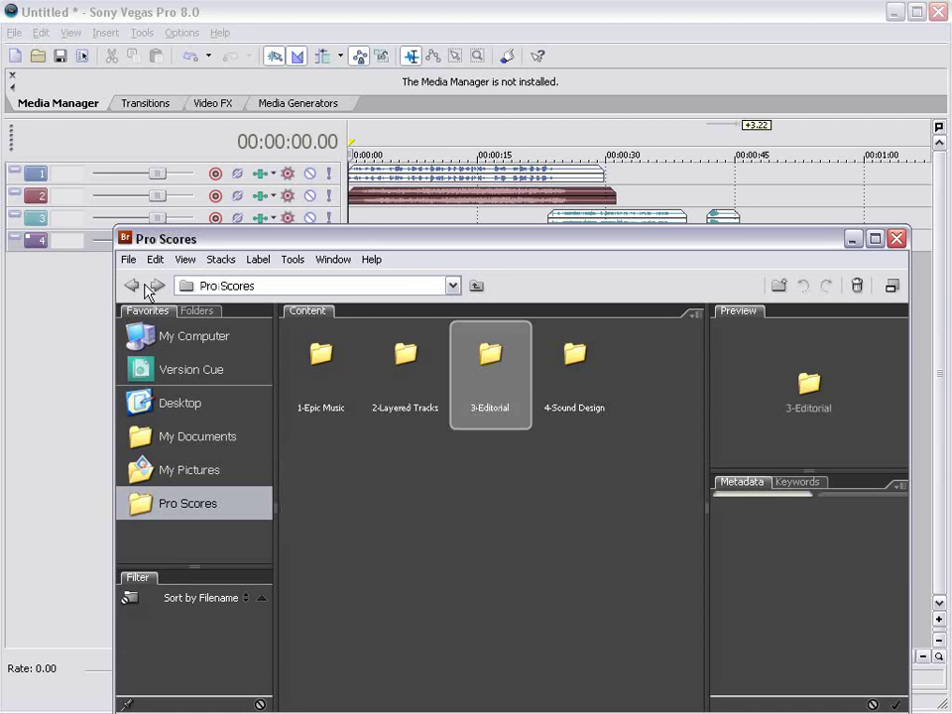
Step: From 4-Sound Design > Mammoth Hits, place Mammoth22 on a new track 5
{"action": "double_click", "coordinate": [588, 361]}
{"action": "double_click", "coordinate": [491, 353]}
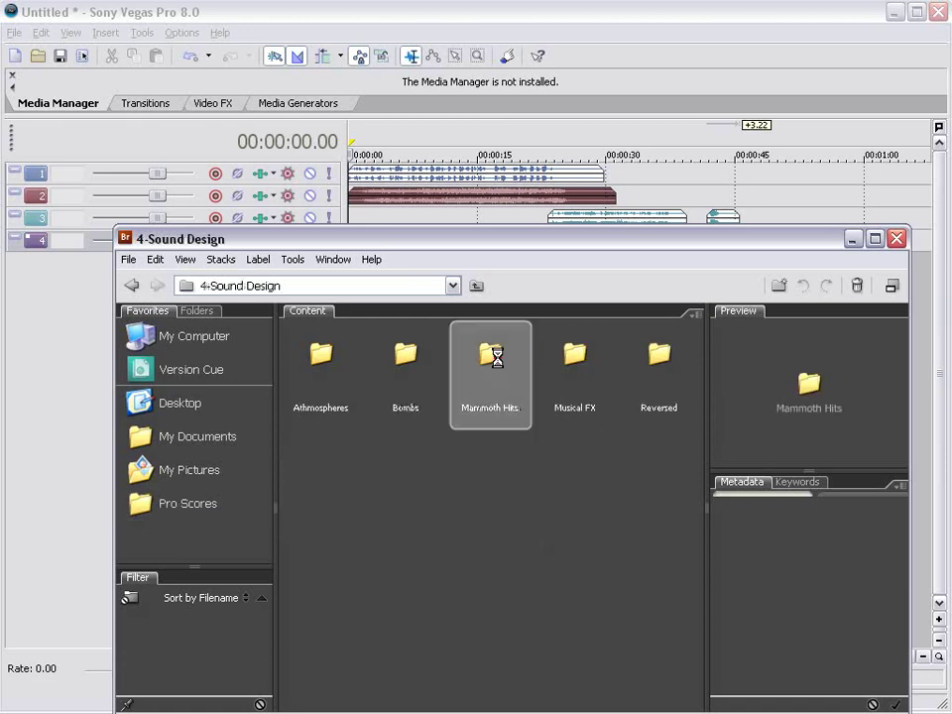
{"action": "scroll", "coordinate": [536, 595], "scroll_direction": "down", "scroll_amount": 5}
{"action": "left_click", "coordinate": [562, 522]}
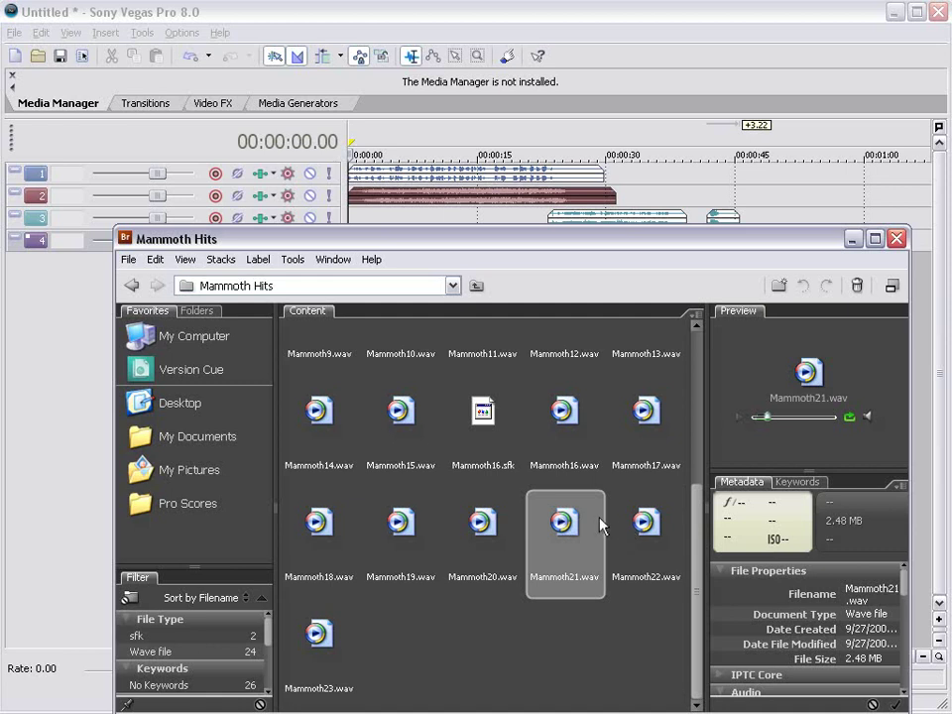
{"action": "left_click", "coordinate": [633, 527]}
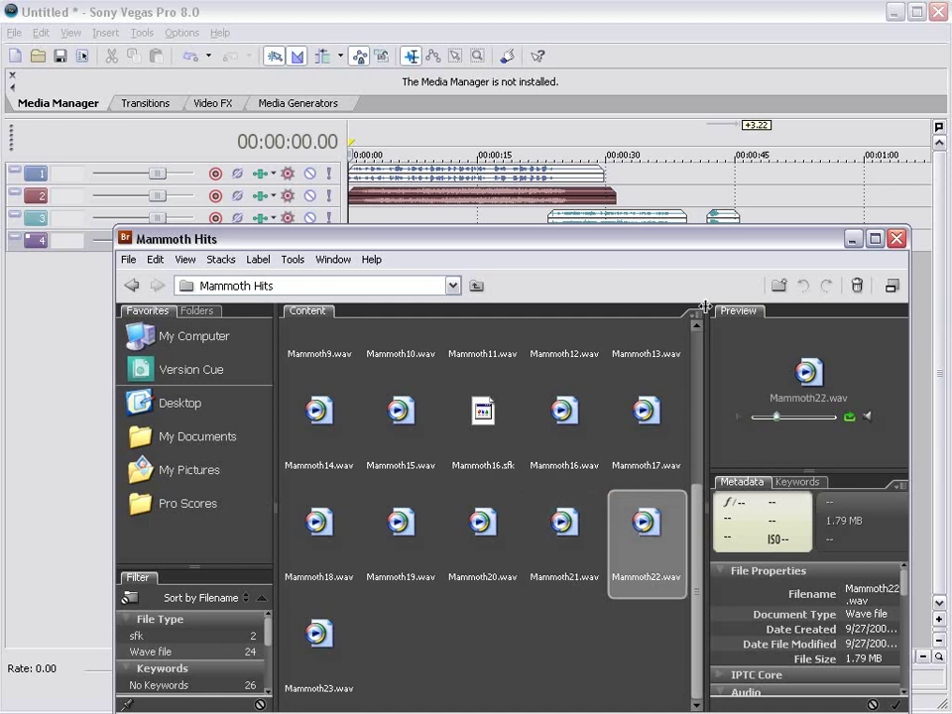
{"action": "left_click_drag", "start_coordinate": [682, 248], "coordinate": [646, 392]}
{"action": "left_click_drag", "start_coordinate": [610, 664], "coordinate": [509, 340]}
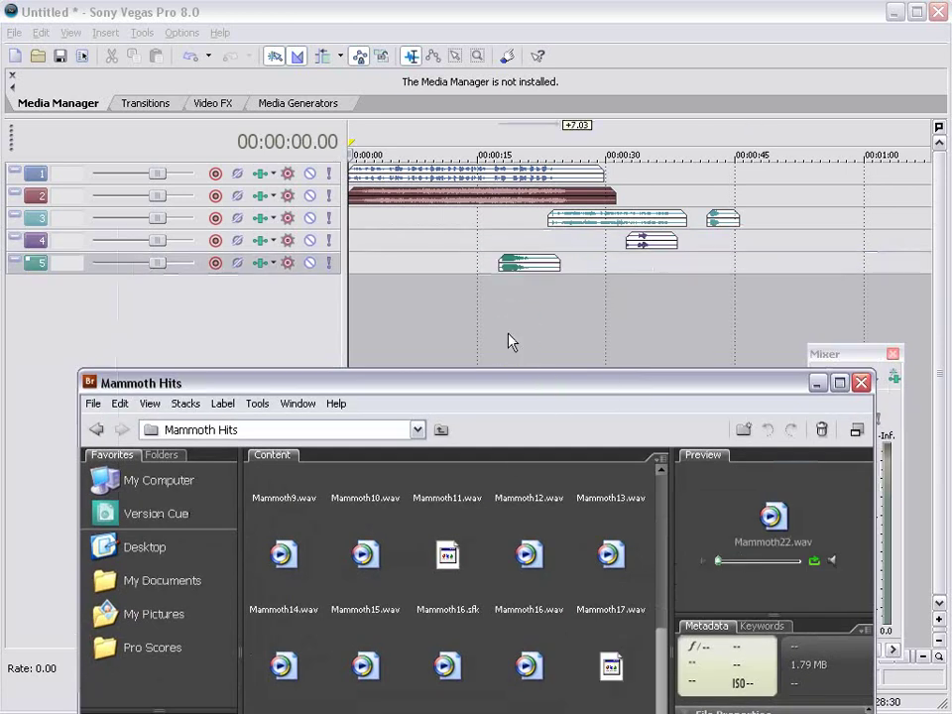
{"action": "left_click_drag", "start_coordinate": [501, 392], "coordinate": [520, 309]}
Step: Audition Mammoth17, 13, 12, 11 and 9, then place Mammoth9 on track 4
{"action": "left_click", "coordinate": [623, 474]}
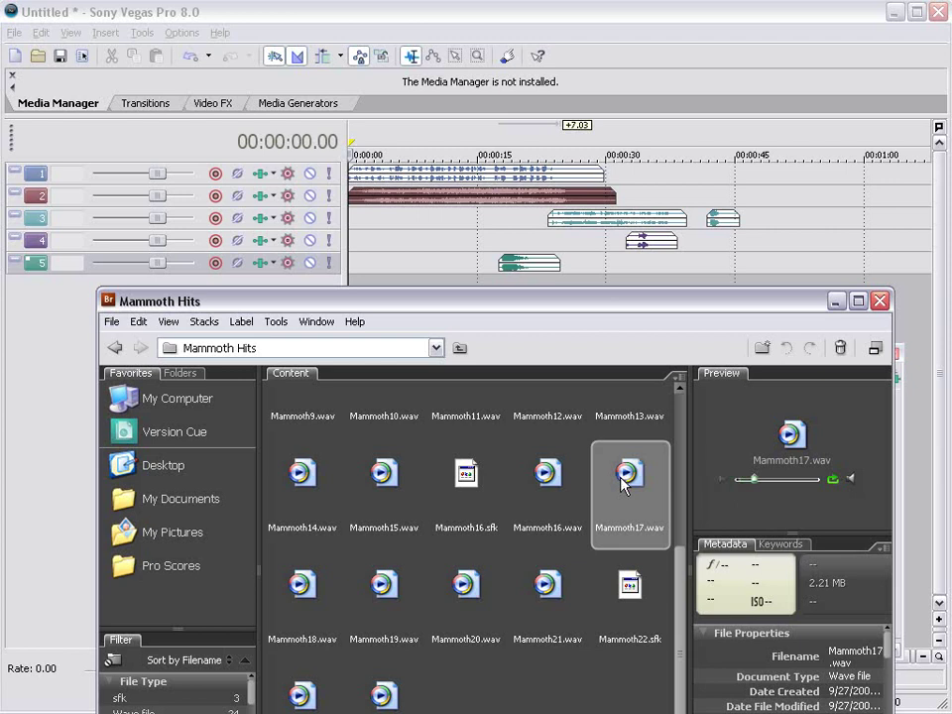
{"action": "scroll", "coordinate": [615, 558], "scroll_direction": "up", "scroll_amount": 1}
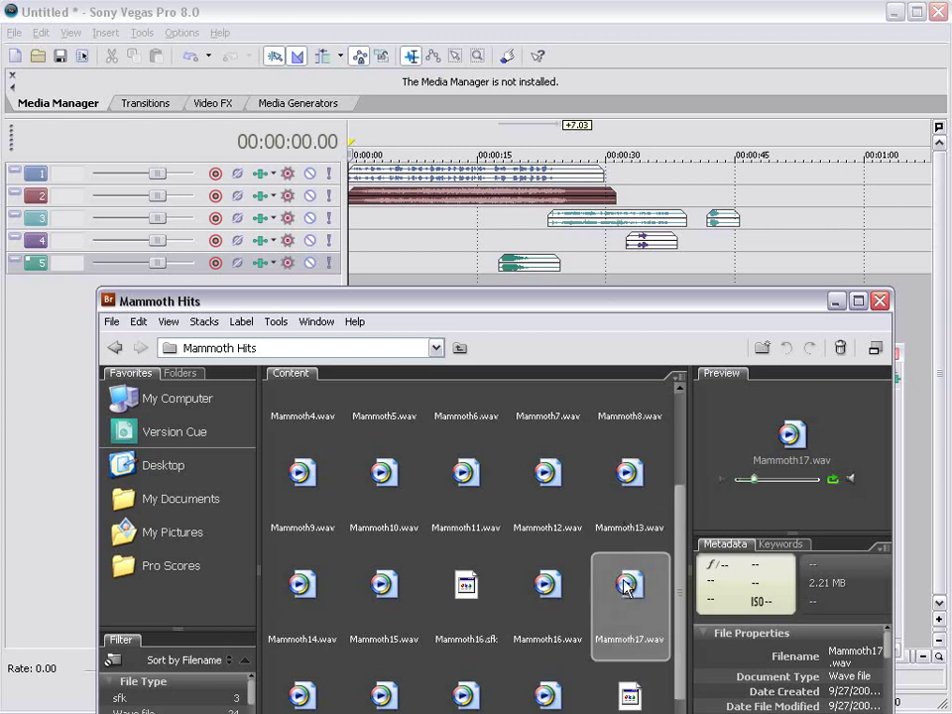
{"action": "left_click", "coordinate": [616, 476]}
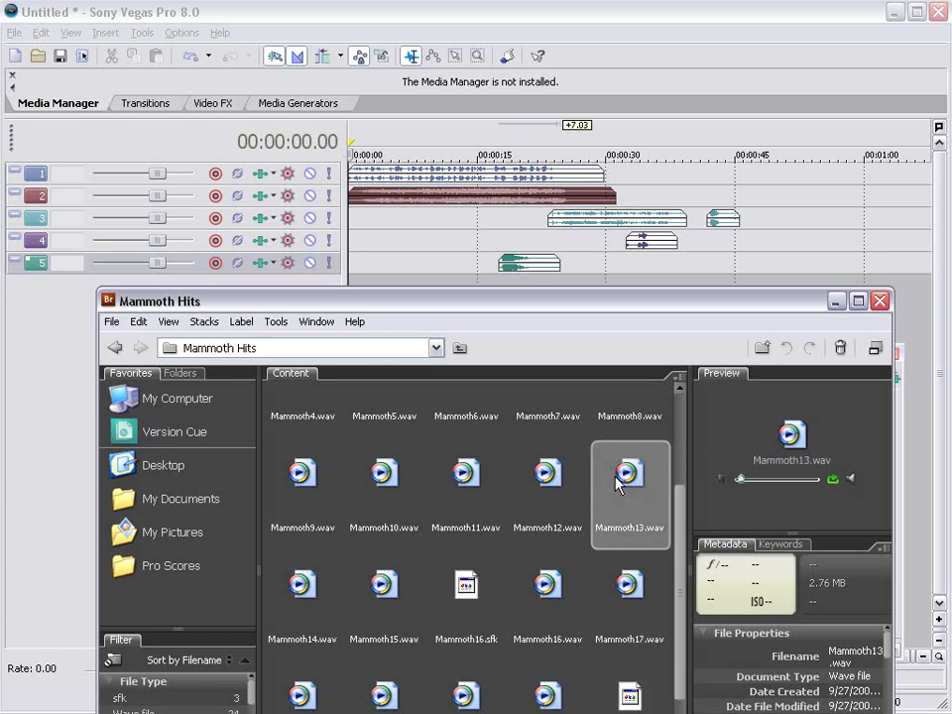
{"action": "left_click", "coordinate": [548, 474]}
{"action": "left_click", "coordinate": [475, 477]}
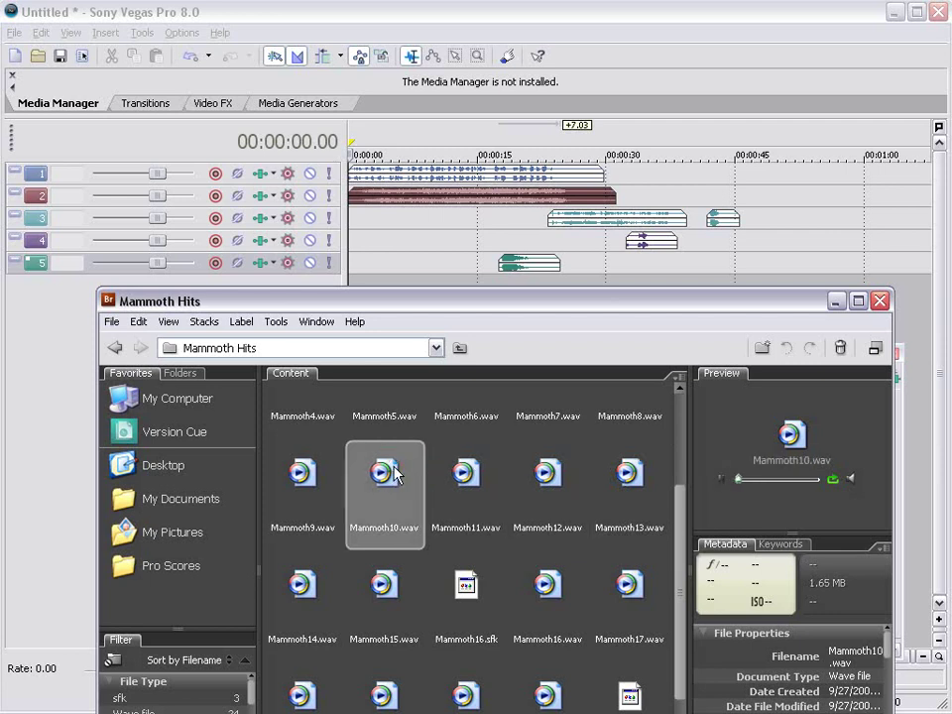
{"action": "left_click", "coordinate": [313, 489]}
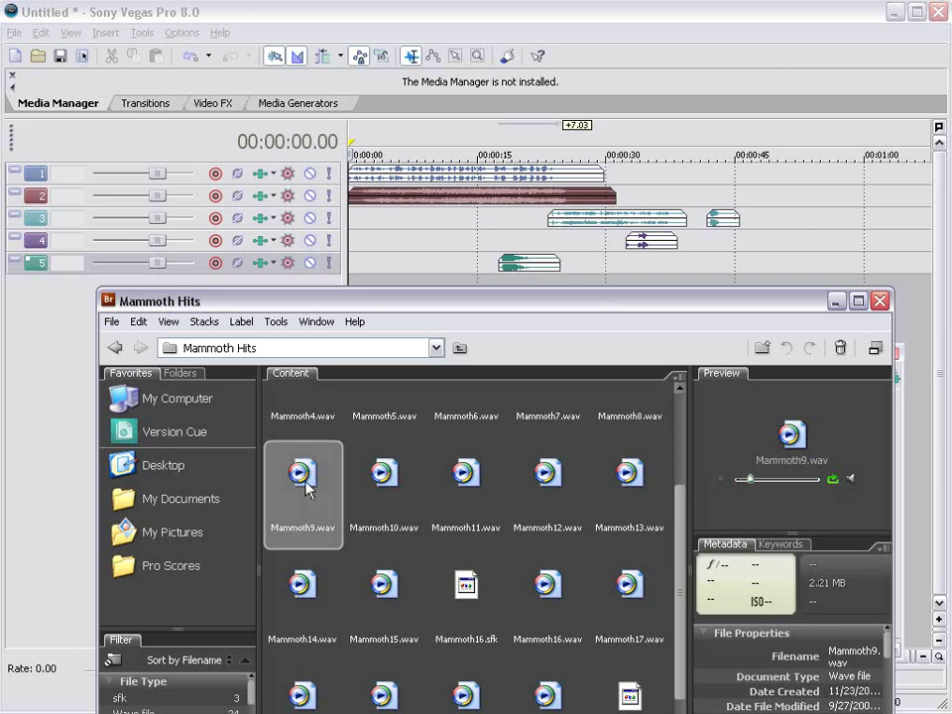
{"action": "left_click_drag", "start_coordinate": [306, 485], "coordinate": [466, 253]}
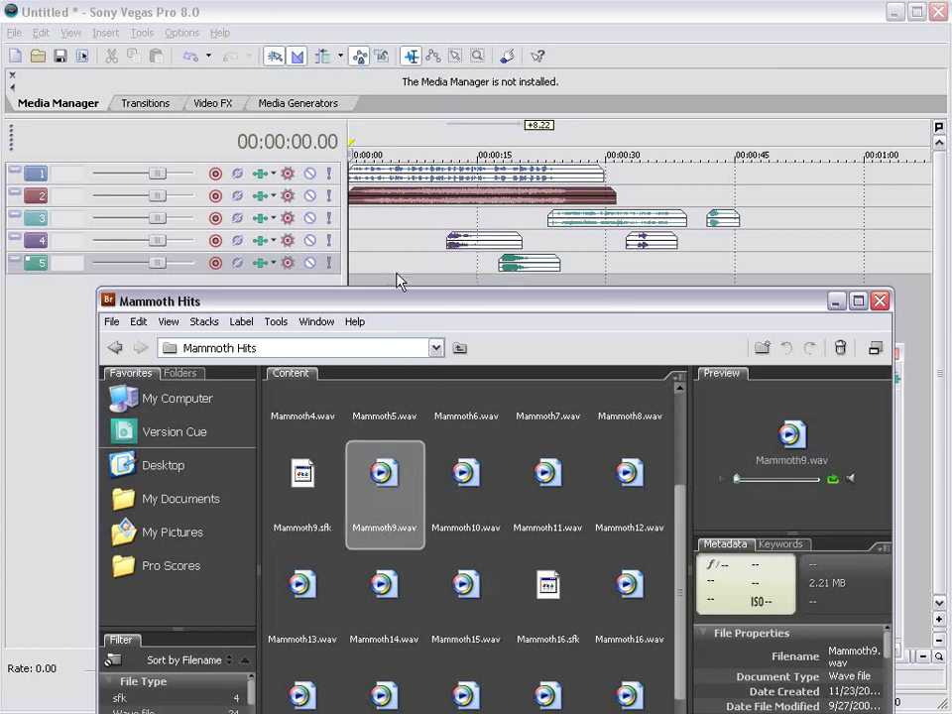
Step: Audition clips in the Bombs folder, placing Bomb11 early on track 5
{"action": "left_click", "coordinate": [116, 350]}
{"action": "double_click", "coordinate": [388, 416]}
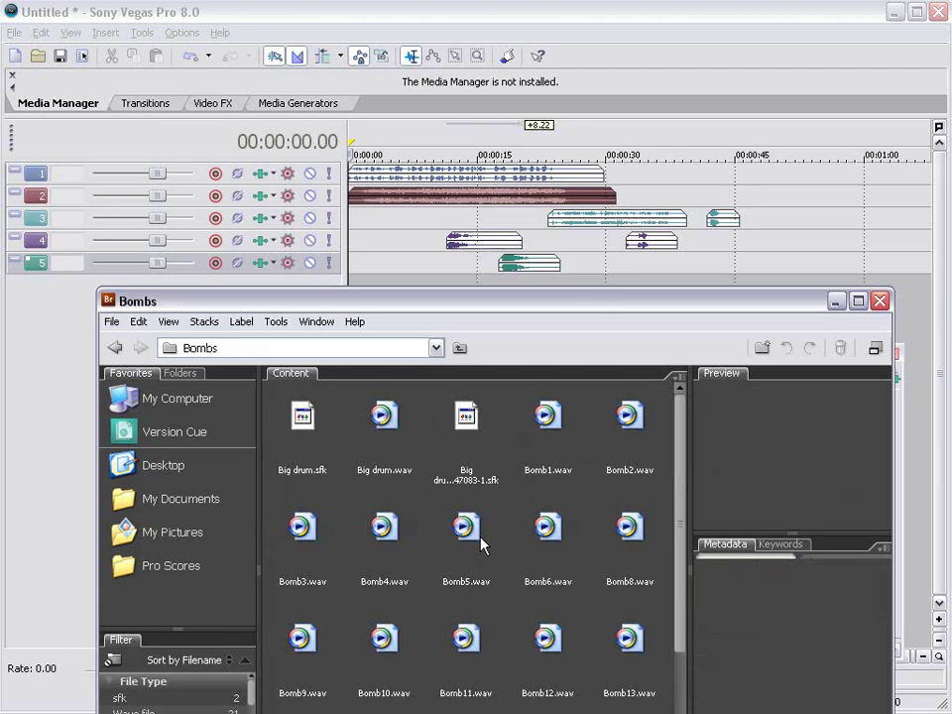
{"action": "left_click", "coordinate": [548, 528]}
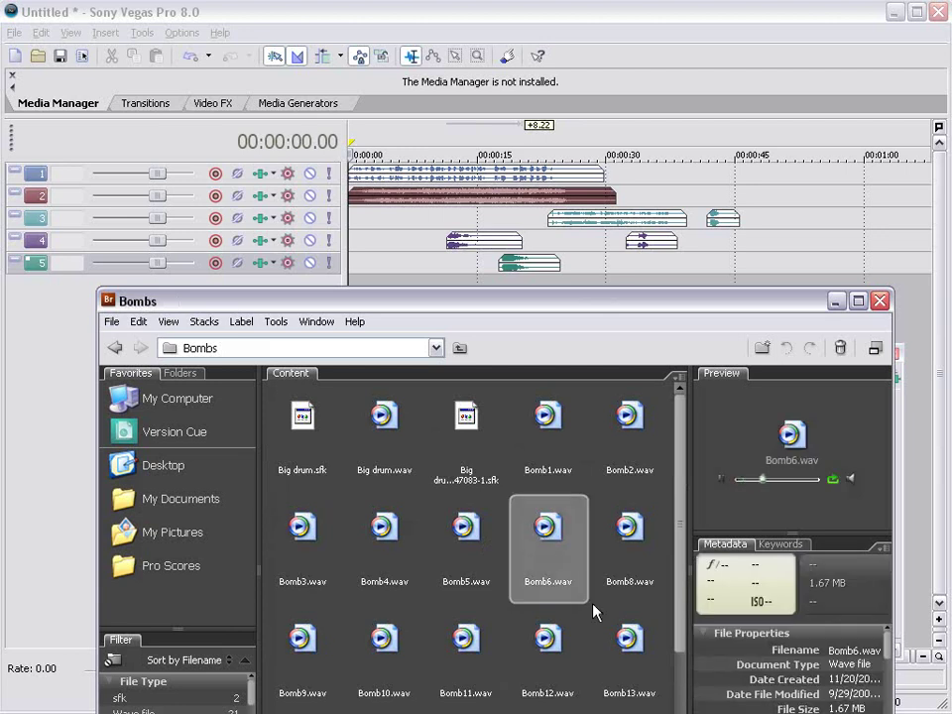
{"action": "left_click", "coordinate": [635, 647]}
{"action": "left_click", "coordinate": [445, 640]}
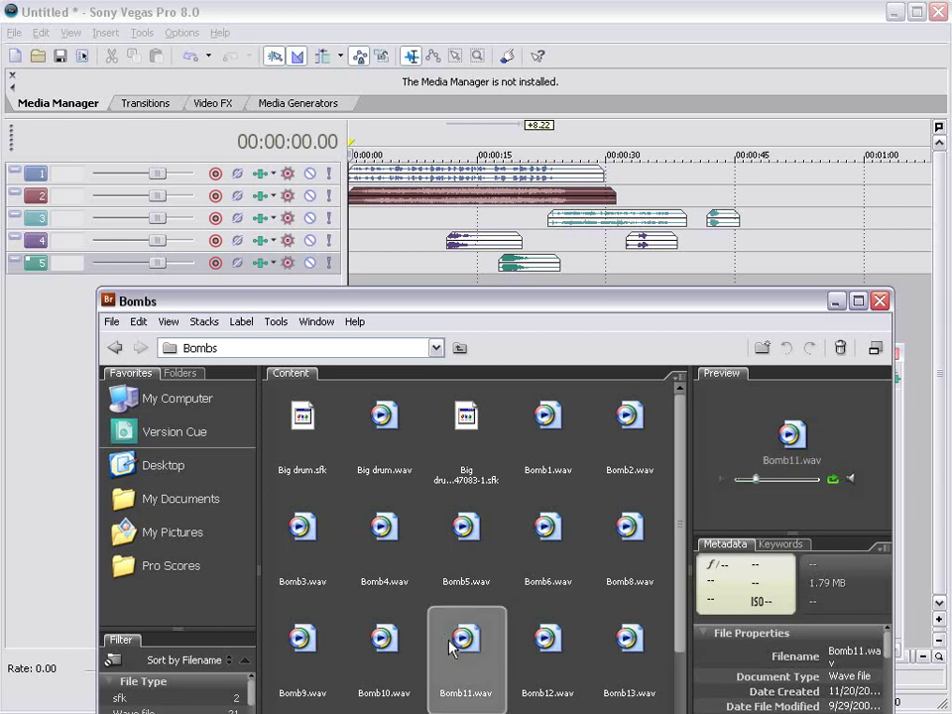
{"action": "left_click_drag", "start_coordinate": [450, 647], "coordinate": [406, 264]}
{"action": "left_click", "coordinate": [325, 654]}
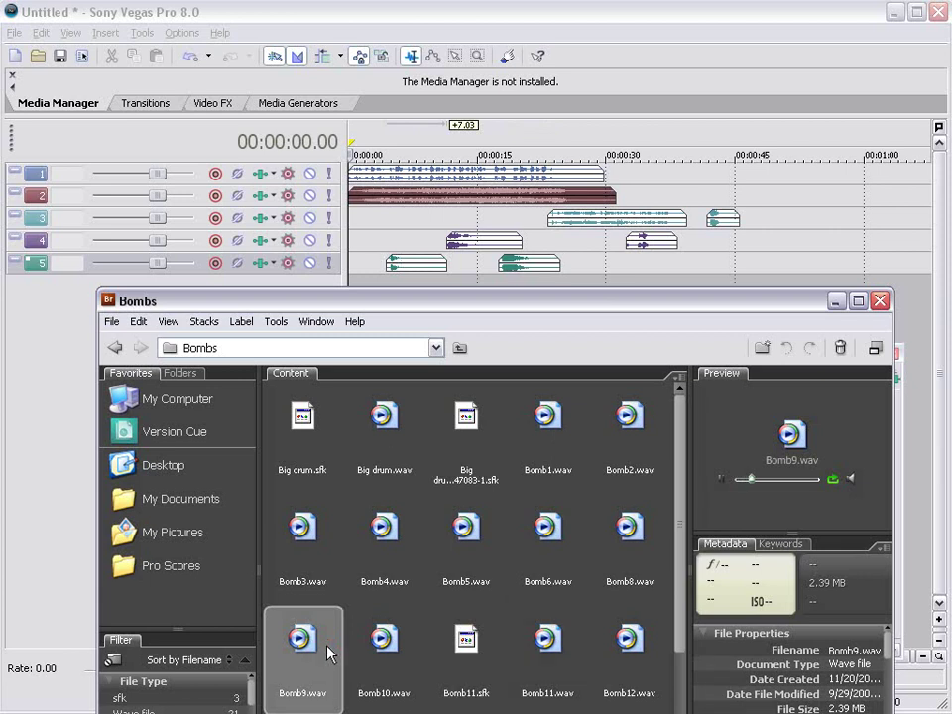
{"action": "left_click", "coordinate": [309, 544]}
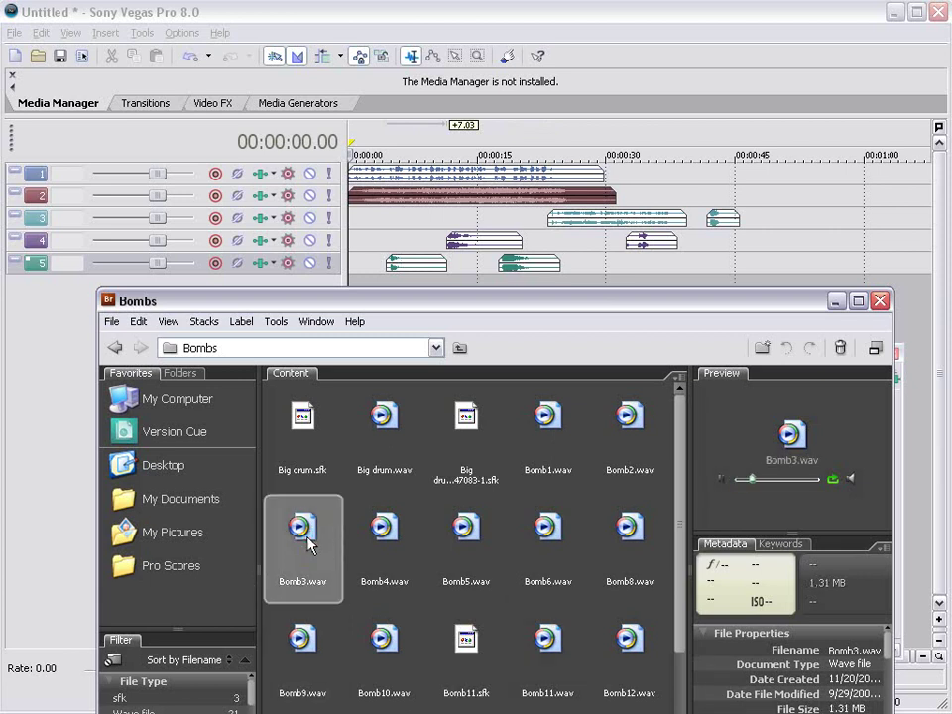
{"action": "key", "text": "ctrl+Up"}
Step: Place Athmo18 from Athmospheres on a new track 6 at 30 seconds, then preview Athmo17
{"action": "left_click", "coordinate": [303, 417]}
{"action": "double_click", "coordinate": [304, 417]}
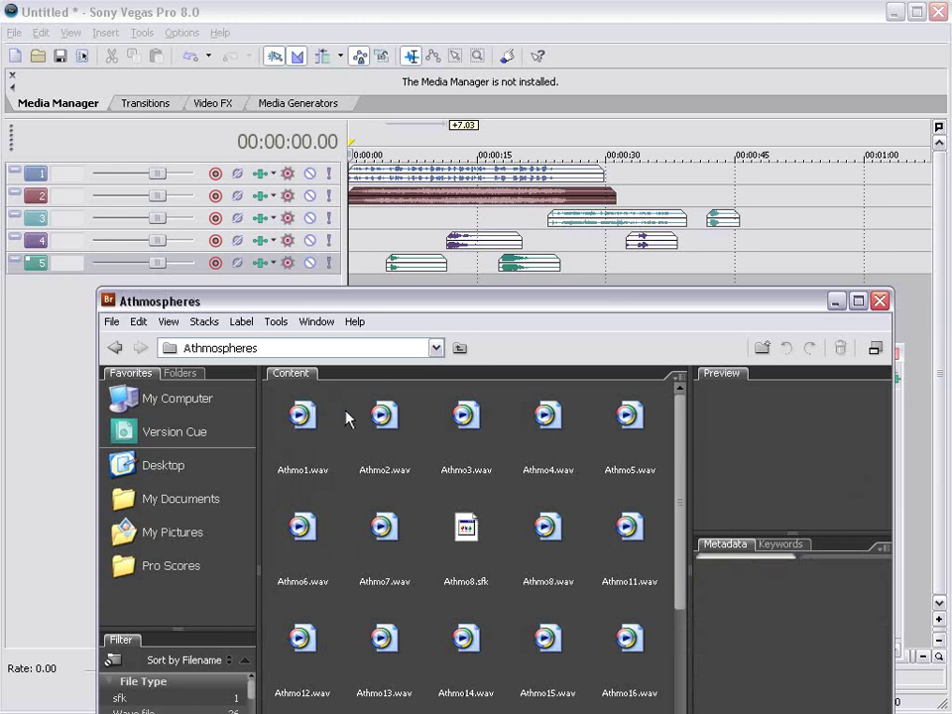
{"action": "left_click_drag", "start_coordinate": [496, 311], "coordinate": [482, 231]}
{"action": "scroll", "coordinate": [515, 437], "scroll_direction": "down", "scroll_amount": 5}
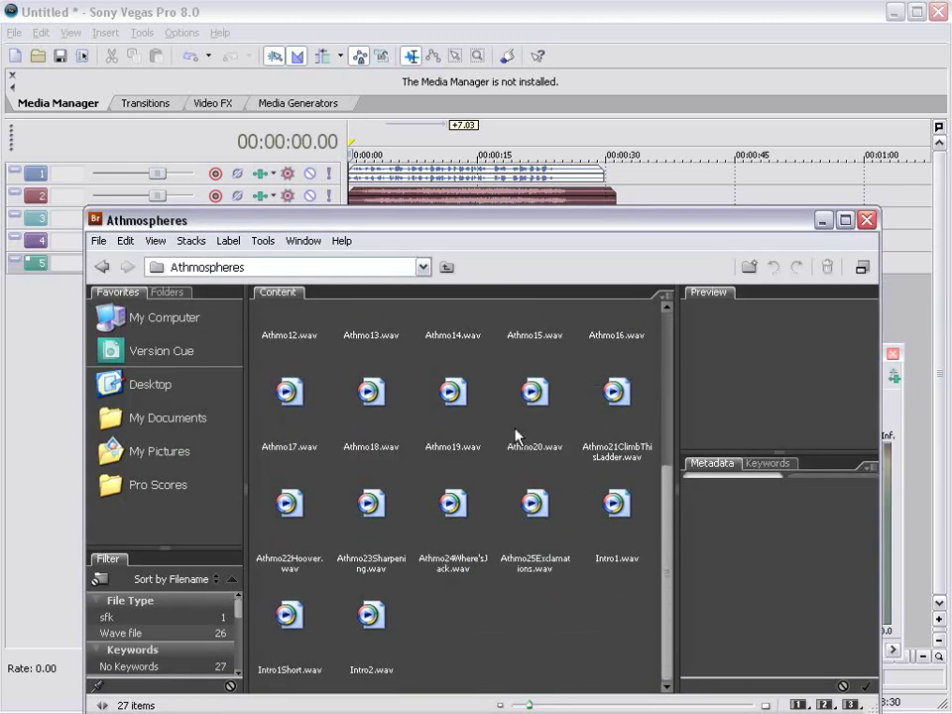
{"action": "left_click", "coordinate": [603, 396]}
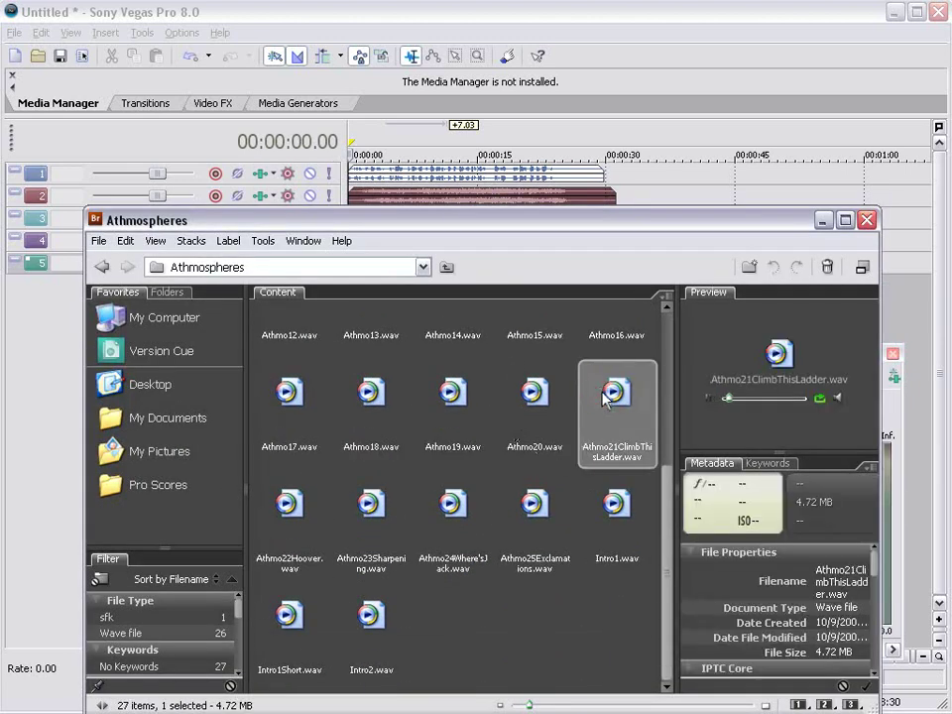
{"action": "left_click", "coordinate": [377, 415]}
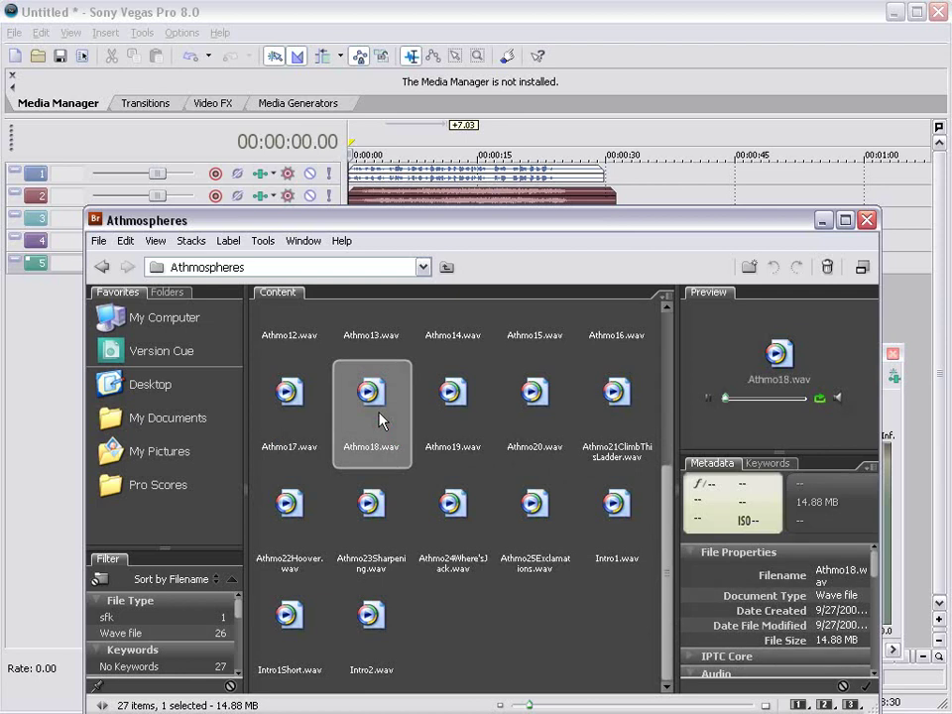
{"action": "left_click_drag", "start_coordinate": [384, 217], "coordinate": [427, 369]}
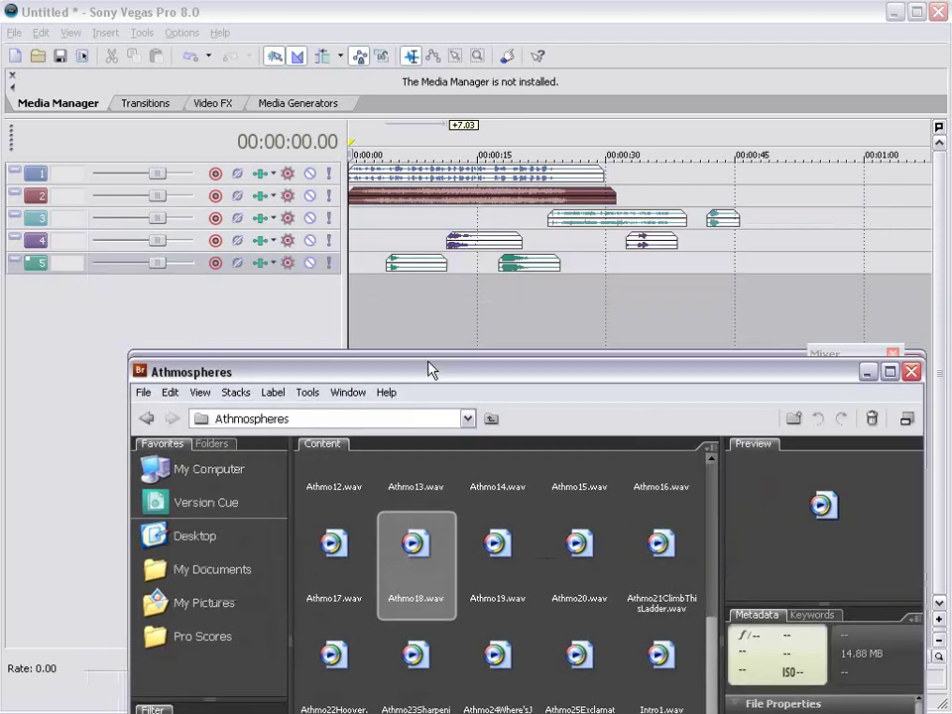
{"action": "left_click_drag", "start_coordinate": [427, 558], "coordinate": [623, 323]}
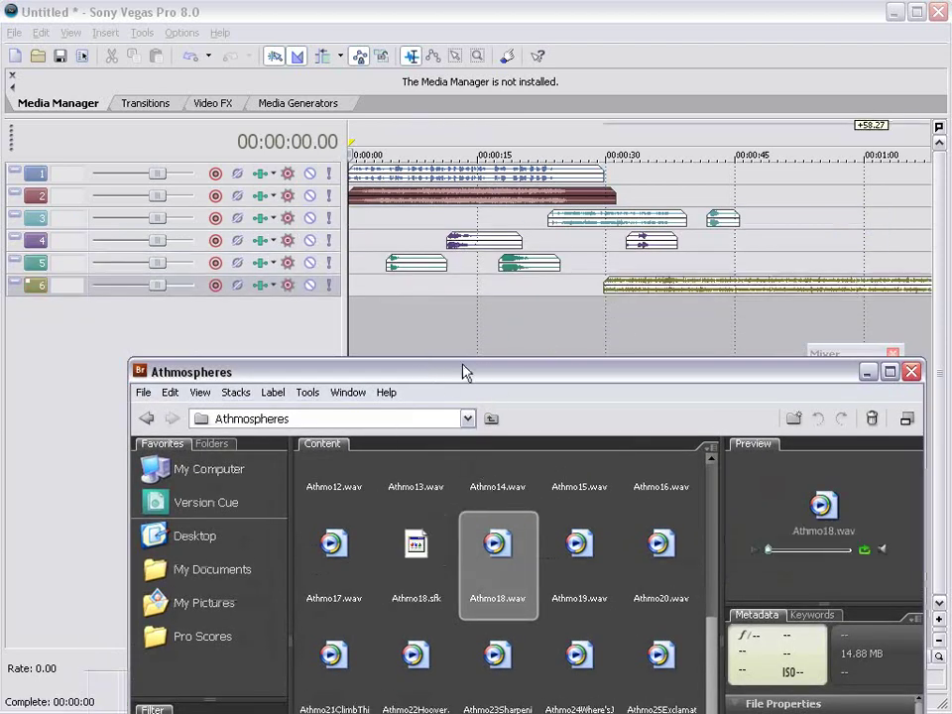
{"action": "left_click_drag", "start_coordinate": [461, 371], "coordinate": [461, 269]}
{"action": "left_click", "coordinate": [337, 440]}
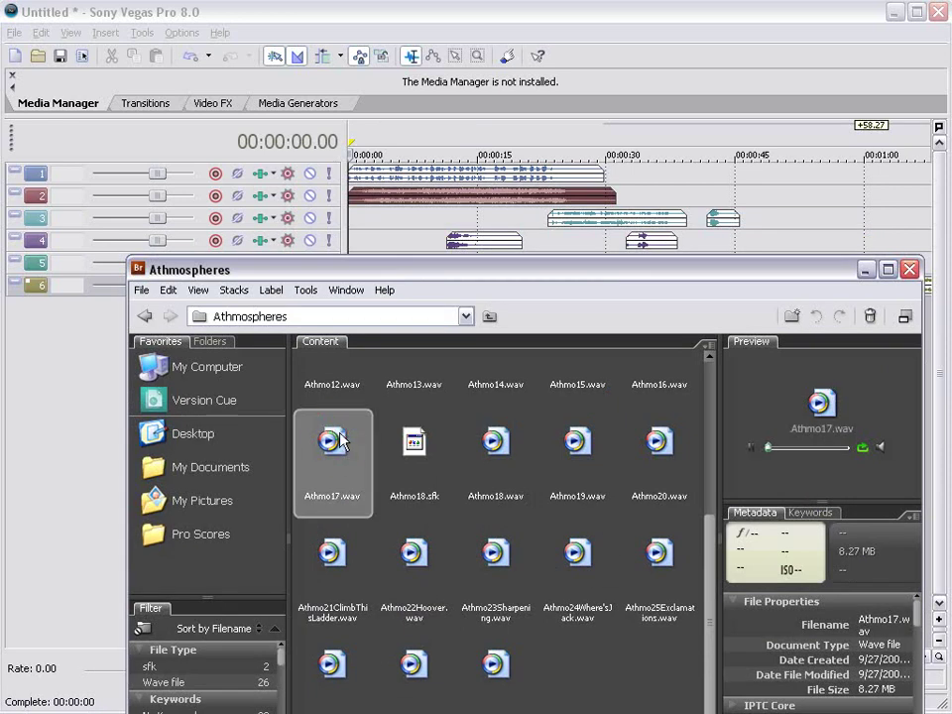
Step: Put DramaticPercussion2.wav from 1-Epic Music > Percussion on a new seventh track
{"action": "left_click", "coordinate": [144, 316]}
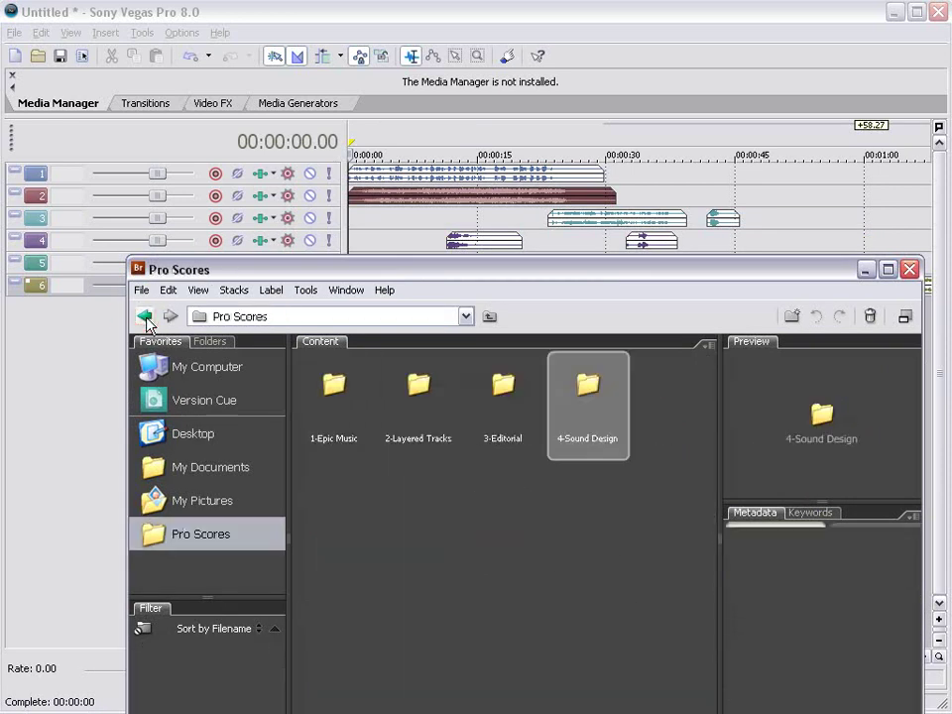
{"action": "double_click", "coordinate": [339, 393]}
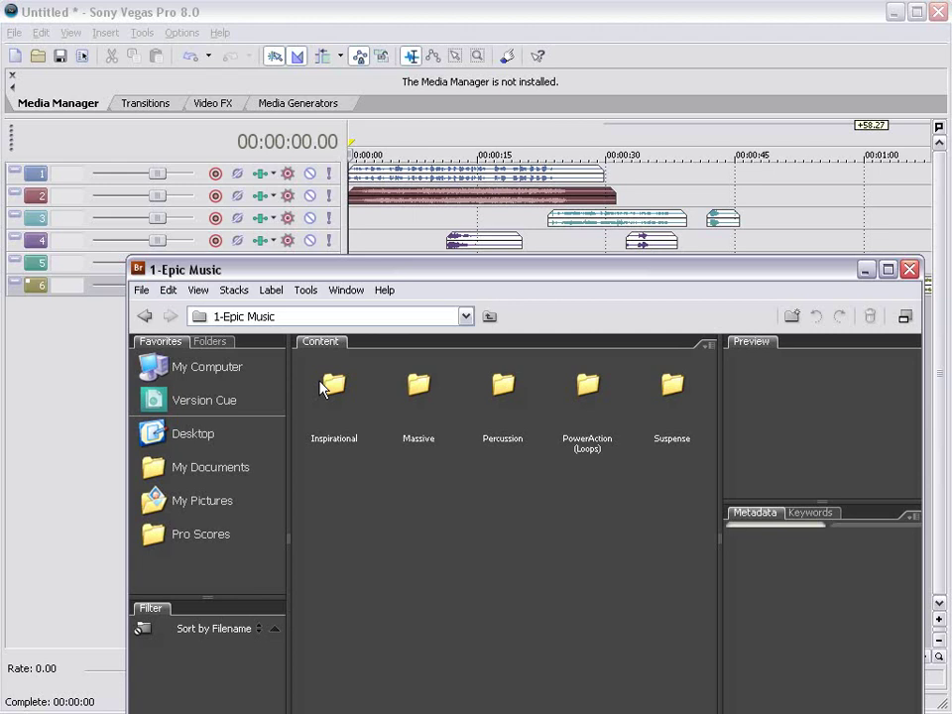
{"action": "double_click", "coordinate": [500, 387]}
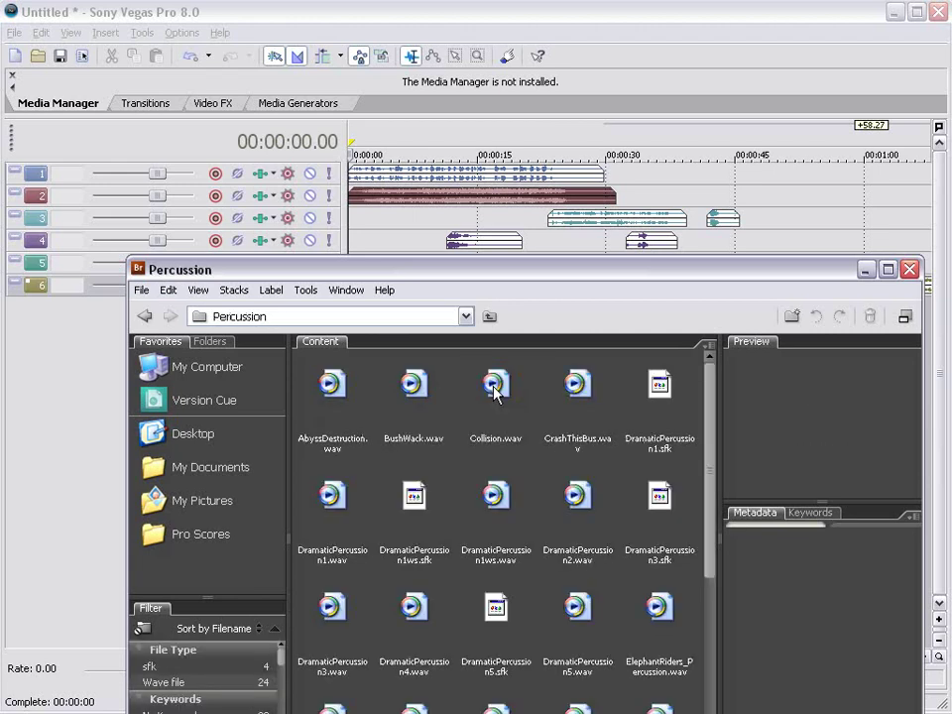
{"action": "left_click_drag", "start_coordinate": [544, 274], "coordinate": [521, 152]}
{"action": "scroll", "coordinate": [479, 359], "scroll_direction": "down", "scroll_amount": 1}
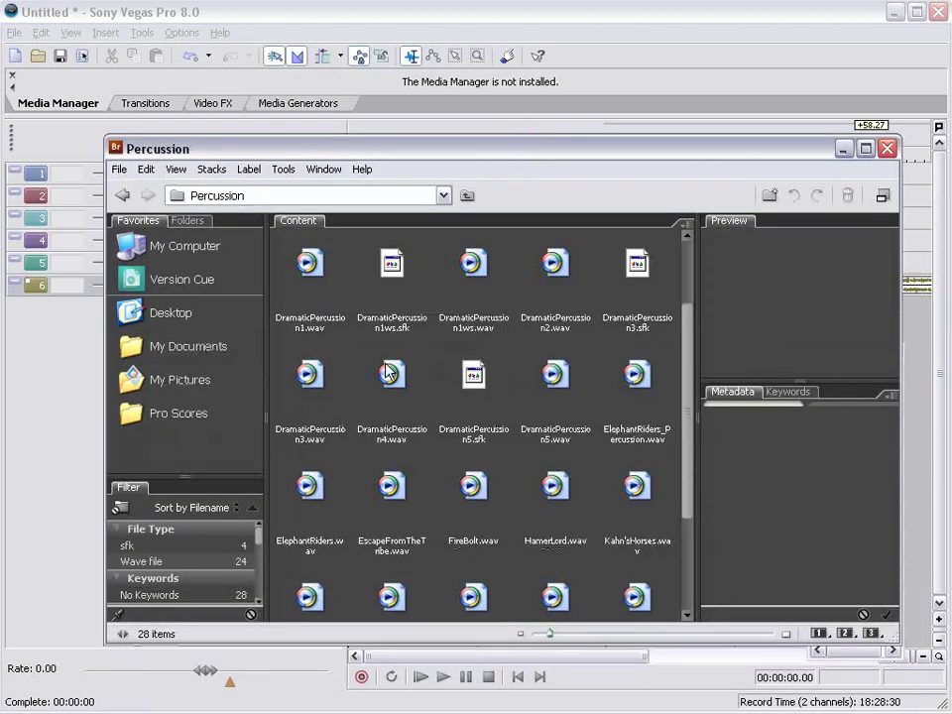
{"action": "left_click", "coordinate": [317, 484]}
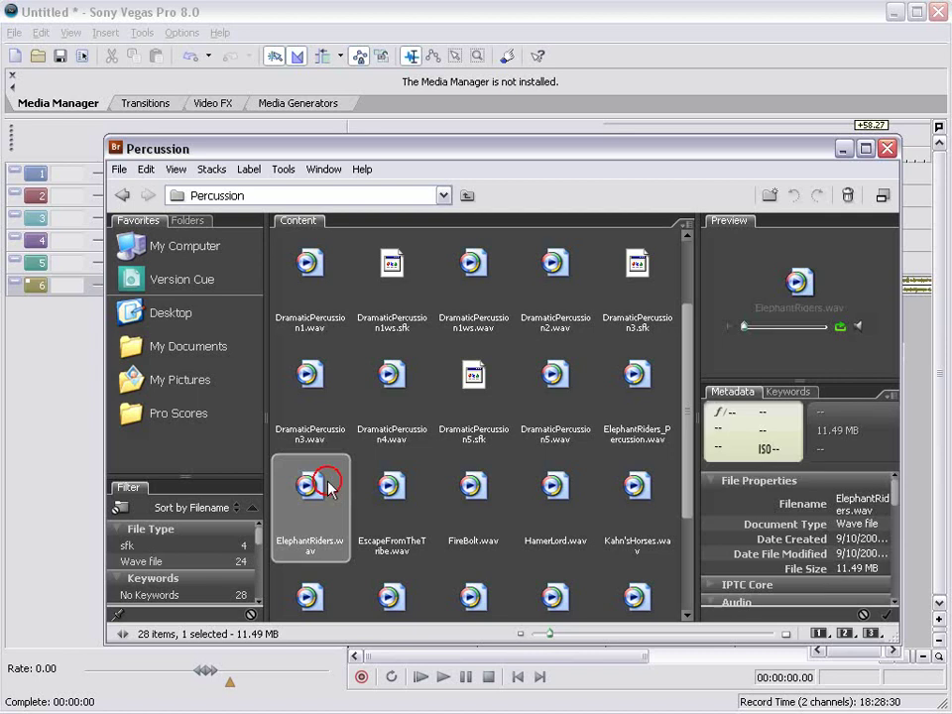
{"action": "left_click", "coordinate": [627, 387]}
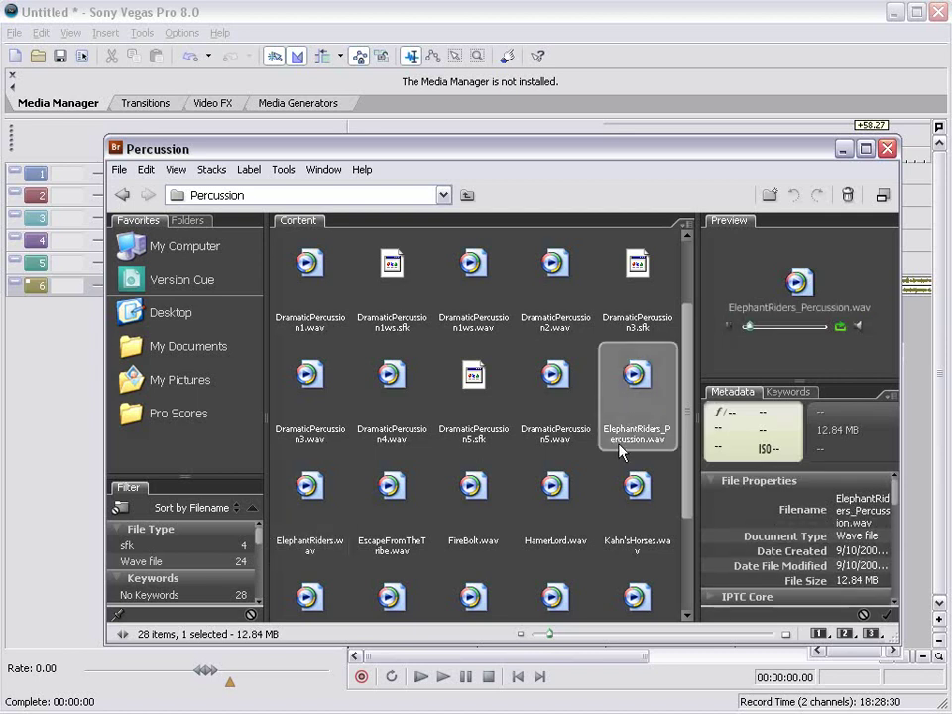
{"action": "scroll", "coordinate": [686, 407], "scroll_direction": "up", "scroll_amount": 1}
{"action": "left_click", "coordinate": [580, 319]}
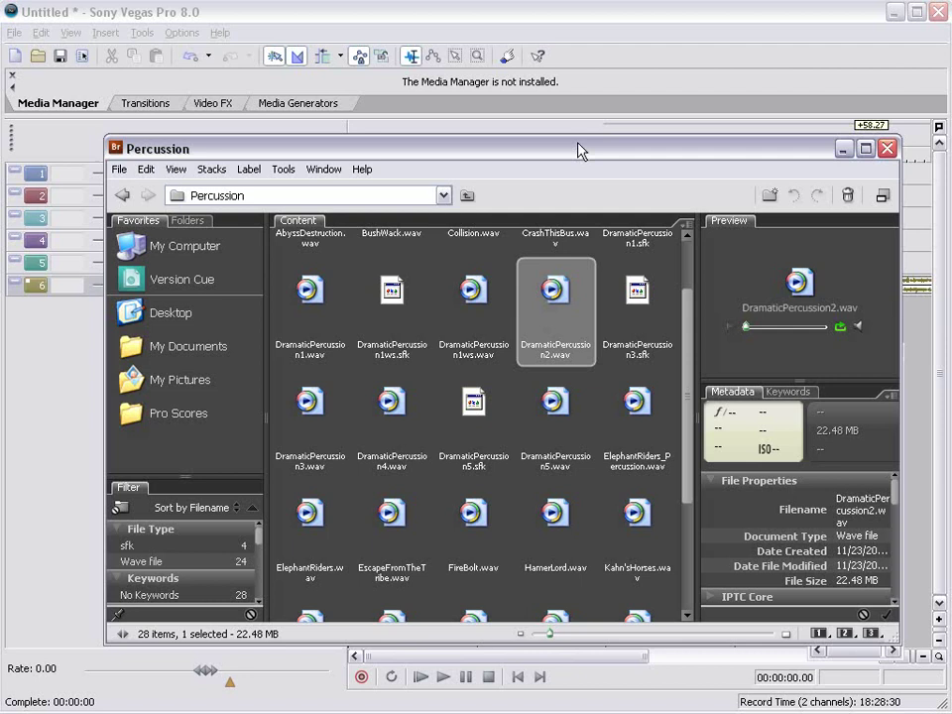
{"action": "left_click_drag", "start_coordinate": [578, 149], "coordinate": [599, 422]}
{"action": "left_click_drag", "start_coordinate": [572, 553], "coordinate": [493, 337]}
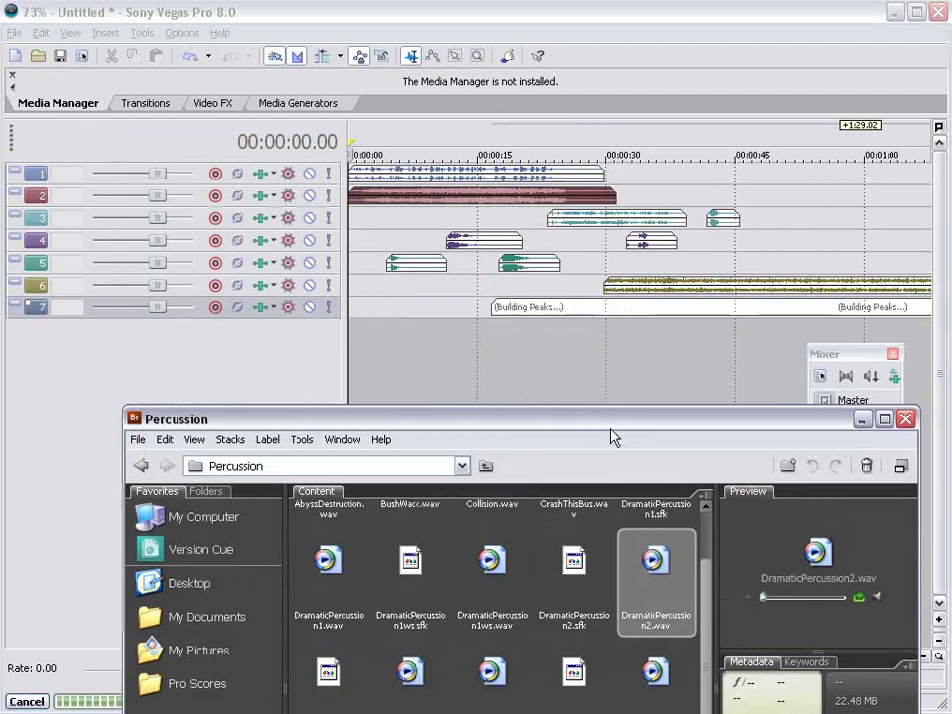
Step: Move the track 7 percussion to zero and shift clips on tracks 1, 2, 4, 5 later
{"action": "left_click", "coordinate": [674, 372]}
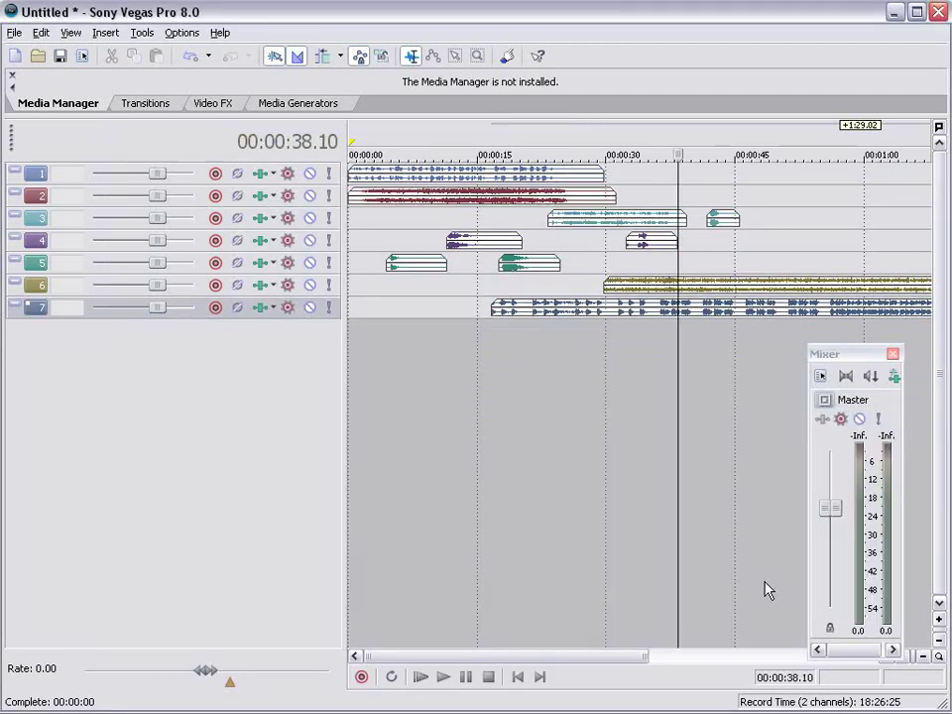
{"action": "left_click", "coordinate": [940, 620]}
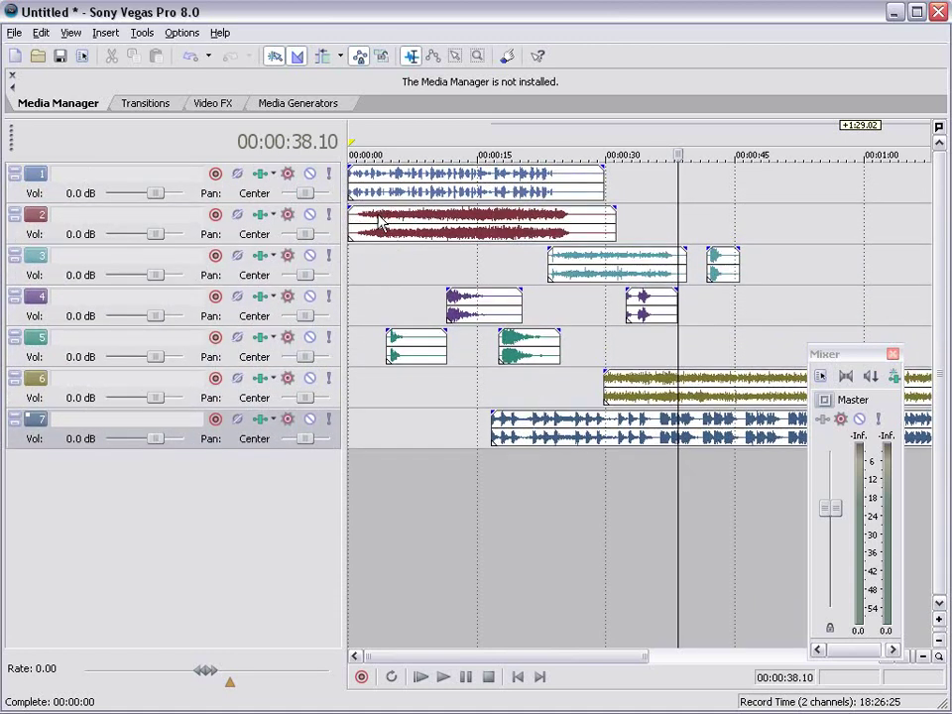
{"action": "left_click_drag", "start_coordinate": [367, 219], "coordinate": [510, 220]}
{"action": "left_click_drag", "start_coordinate": [531, 422], "coordinate": [388, 422]}
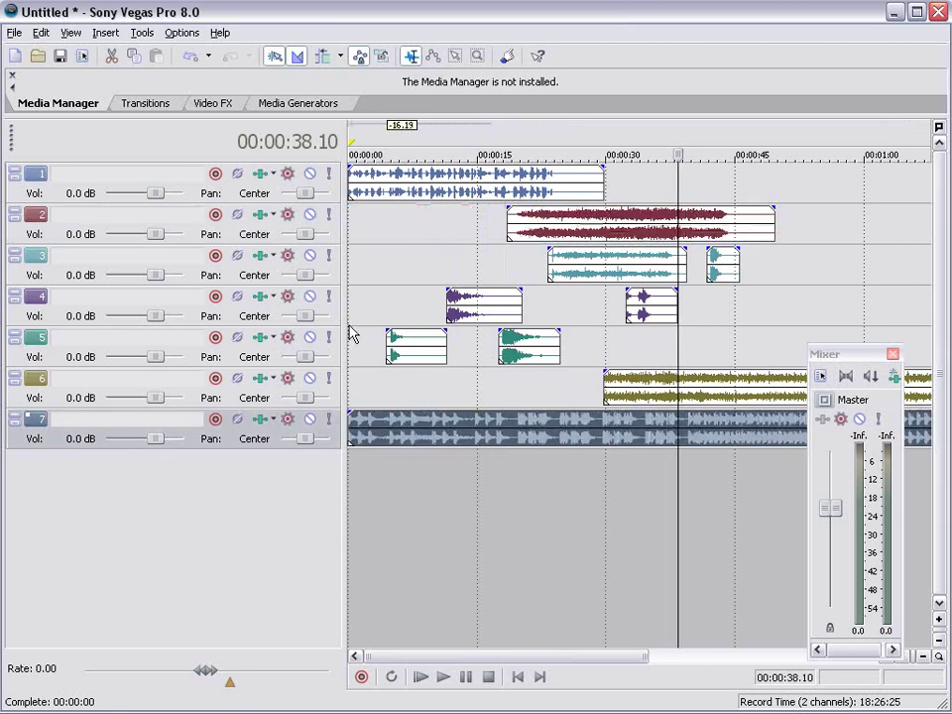
{"action": "left_click_drag", "start_coordinate": [362, 198], "coordinate": [629, 202]}
{"action": "left_click_drag", "start_coordinate": [484, 310], "coordinate": [558, 311]}
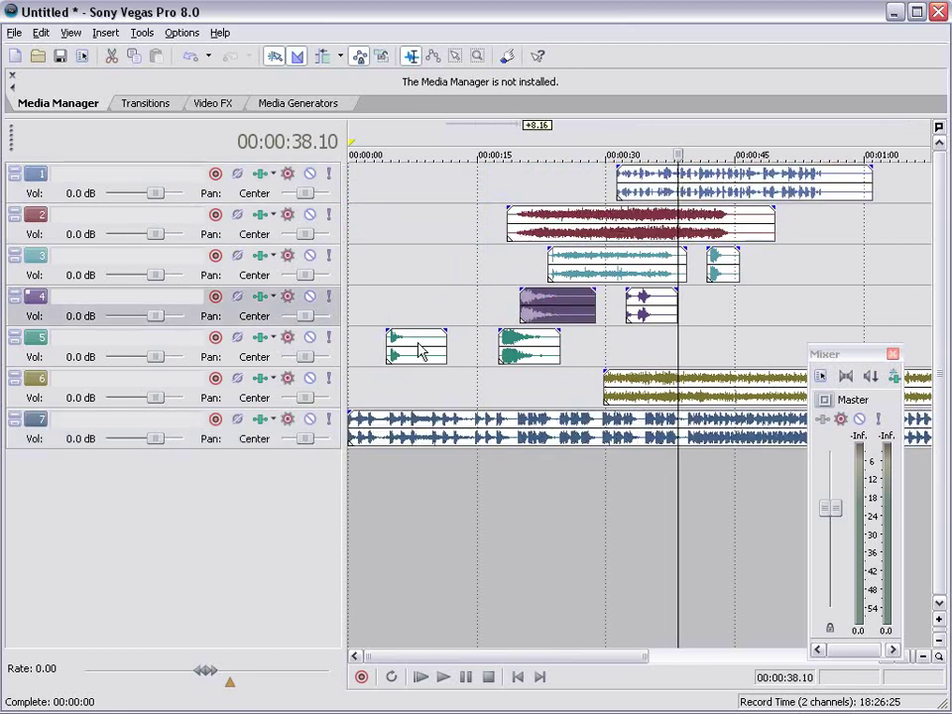
{"action": "left_click_drag", "start_coordinate": [421, 349], "coordinate": [680, 349]}
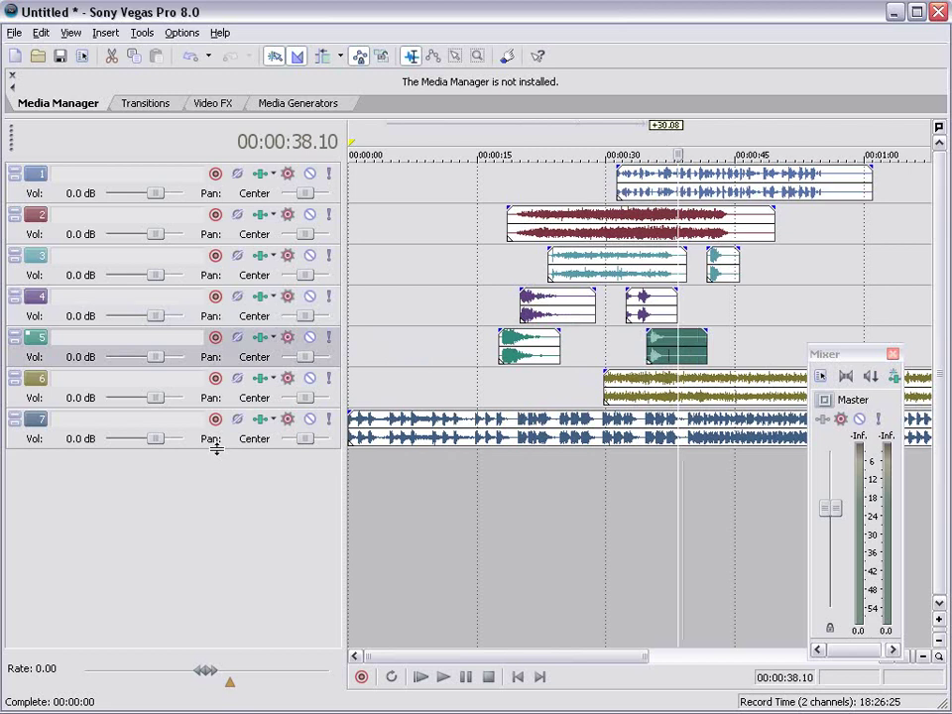
{"action": "left_click_drag", "start_coordinate": [214, 447], "coordinate": [247, 472]}
Step: Play the arrangement from the beginning to check it
{"action": "left_click", "coordinate": [350, 379]}
{"action": "scroll", "coordinate": [420, 400], "scroll_direction": "up", "scroll_amount": 3}
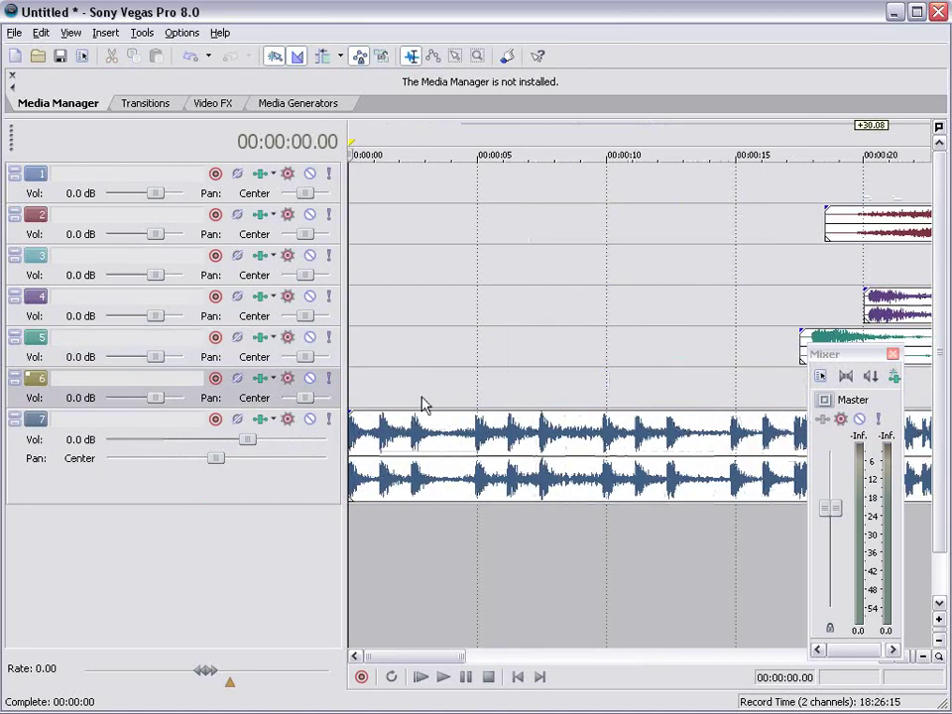
{"action": "key", "text": "space"}
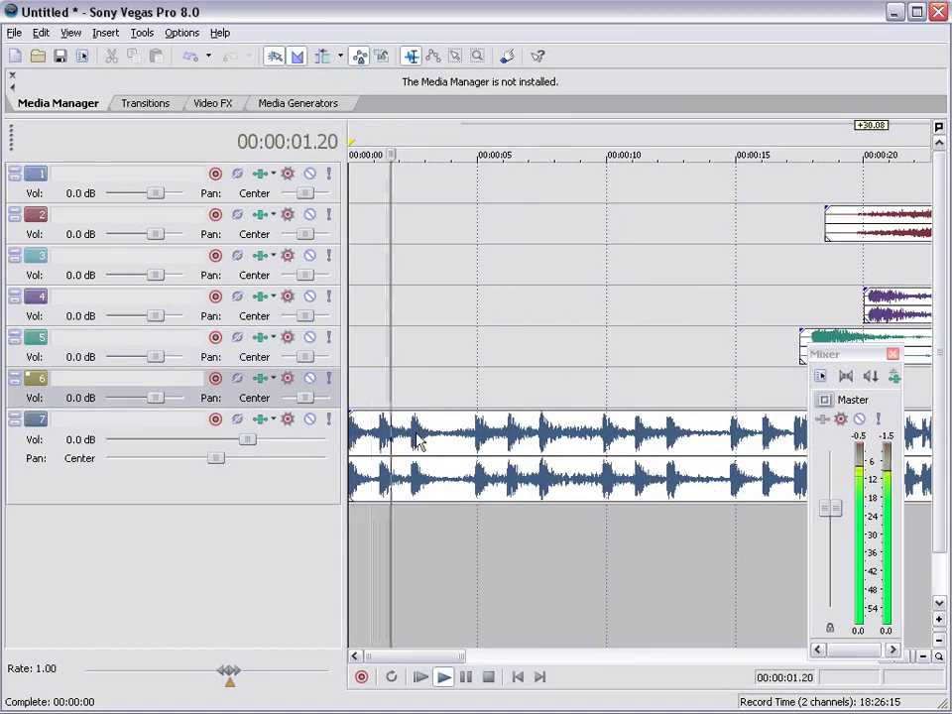
{"action": "scroll", "coordinate": [526, 454], "scroll_direction": "down", "scroll_amount": 3}
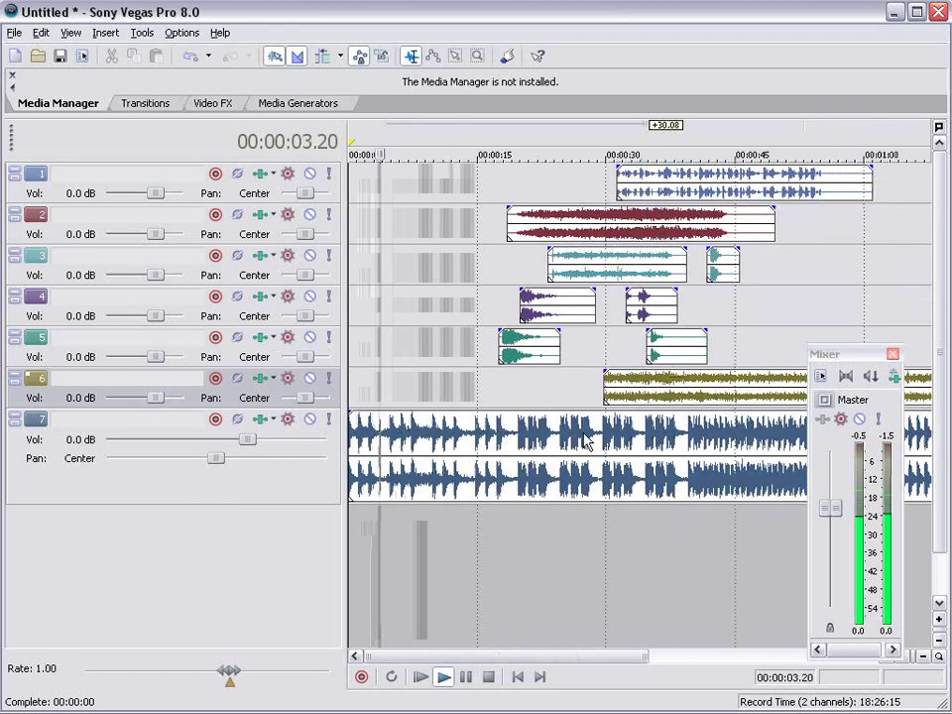
{"action": "key", "text": "space"}
Step: Split the percussion at 38 seconds, delete the left part, slide the rest to zero, and paste
{"action": "left_click", "coordinate": [682, 439]}
{"action": "key", "text": "s"}
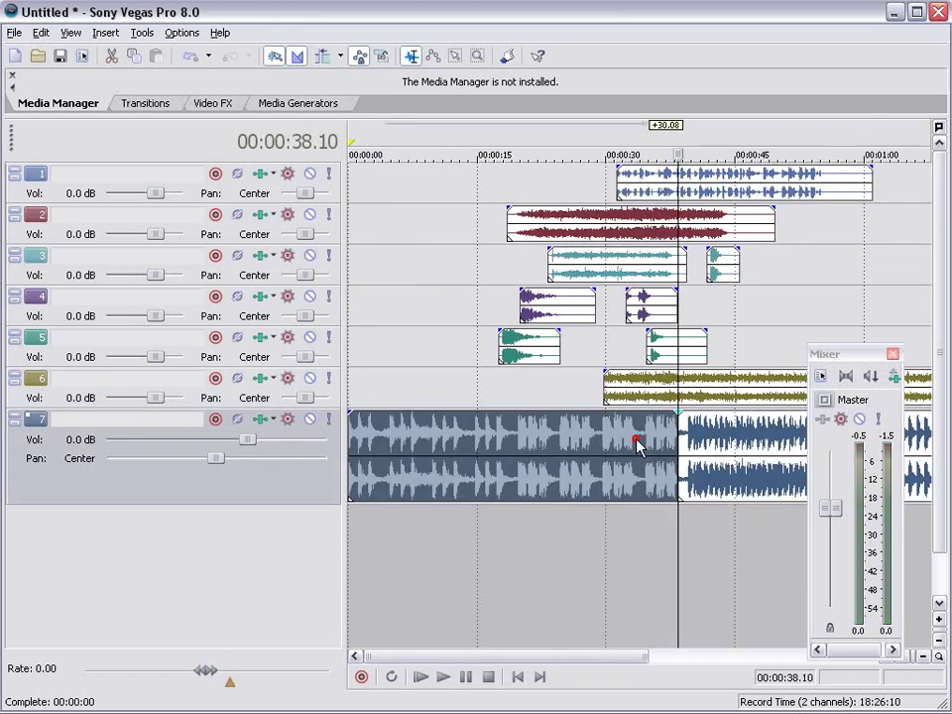
{"action": "left_click", "coordinate": [638, 444]}
{"action": "key", "text": "Delete"}
{"action": "left_click_drag", "start_coordinate": [720, 446], "coordinate": [391, 442]}
{"action": "left_click", "coordinate": [364, 395]}
{"action": "key", "text": "space"}
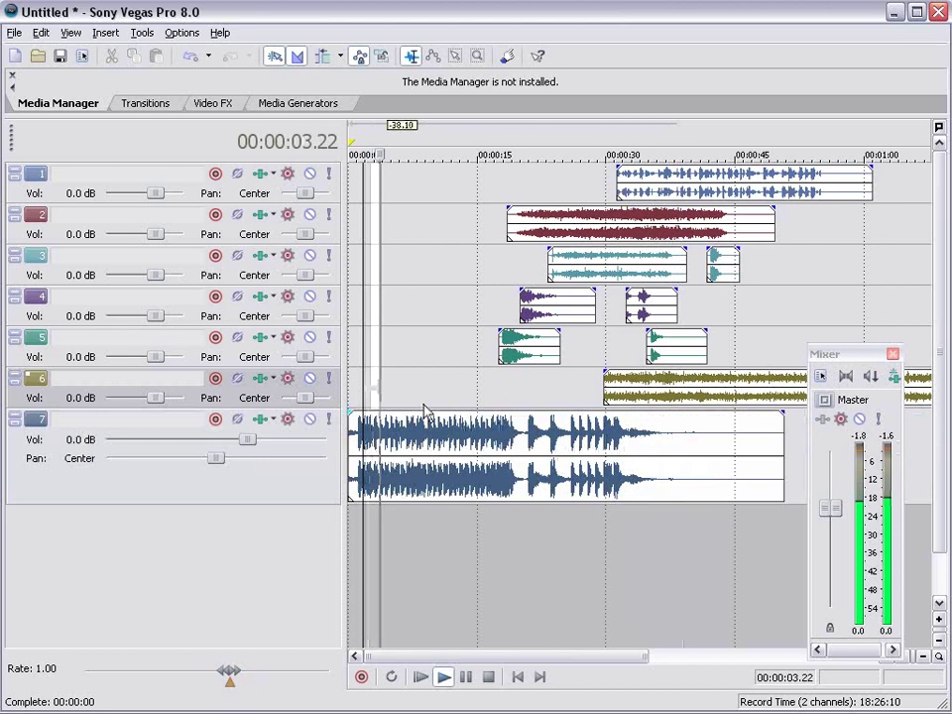
{"action": "key", "text": "space"}
{"action": "key", "text": "ctrl+v"}
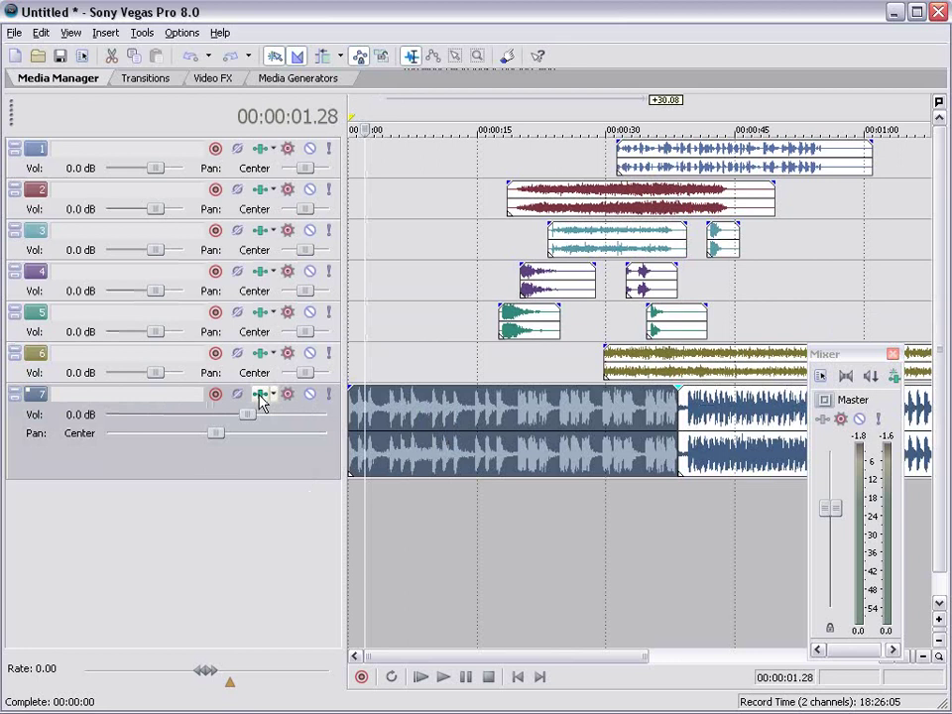
Step: Roll off track 7's EQ above about 837 Hz and below 246 Hz, then audition it
{"action": "left_click", "coordinate": [261, 397]}
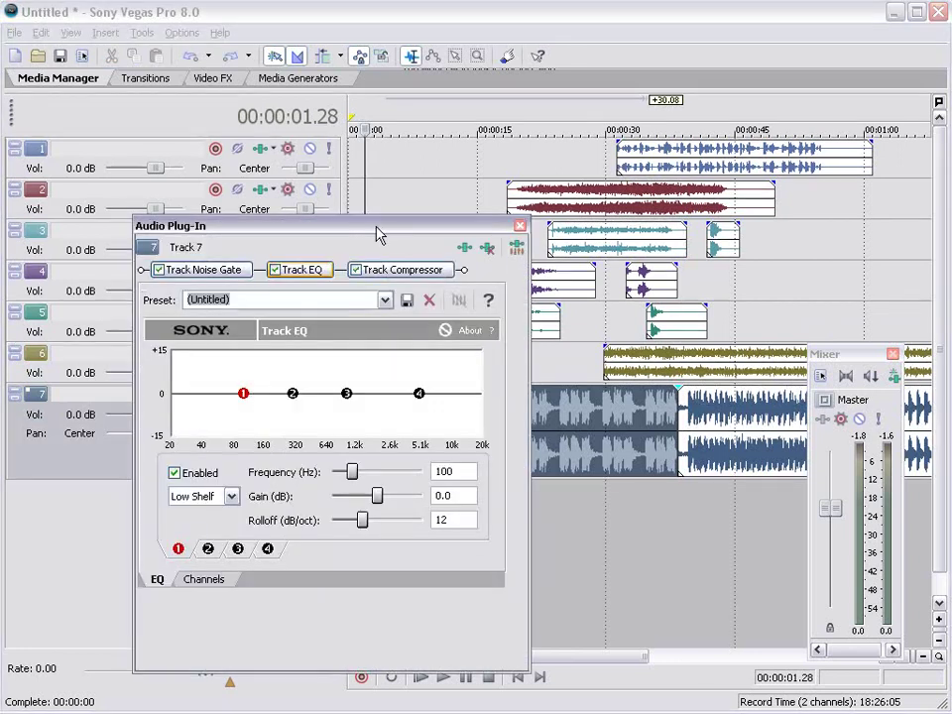
{"action": "left_click_drag", "start_coordinate": [378, 222], "coordinate": [266, 171]}
{"action": "mouse_move", "coordinate": [308, 338]}
{"action": "left_mouse_down"}
{"action": "mouse_move", "coordinate": [255, 378]}
{"action": "mouse_move", "coordinate": [228, 382]}
{"action": "left_mouse_up"}
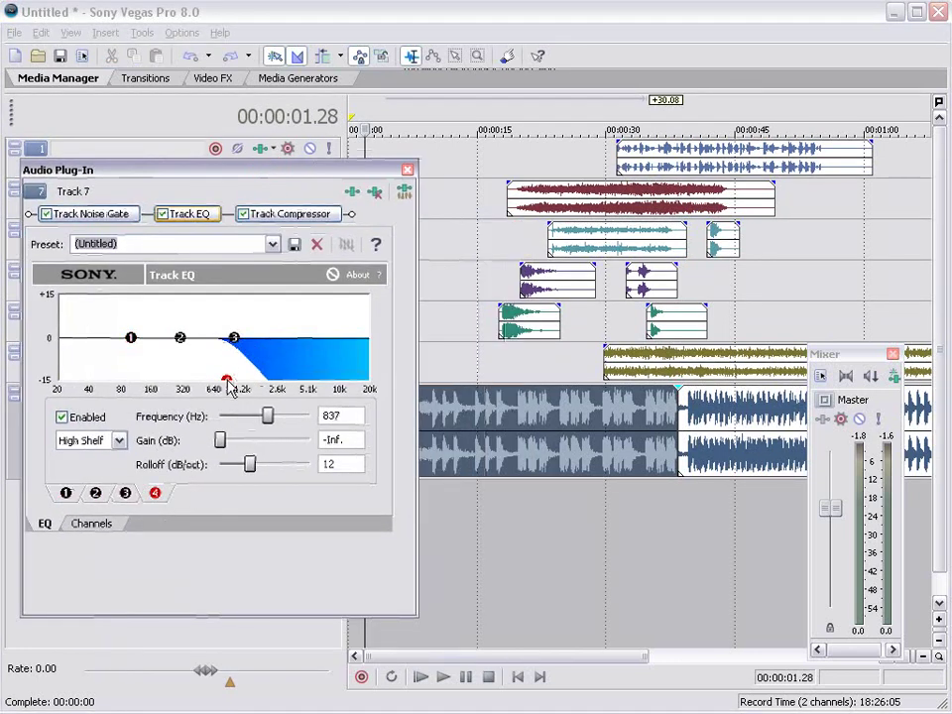
{"action": "mouse_move", "coordinate": [133, 339]}
{"action": "left_mouse_down"}
{"action": "mouse_move", "coordinate": [117, 375]}
{"action": "mouse_move", "coordinate": [170, 381]}
{"action": "left_mouse_up"}
{"action": "left_click", "coordinate": [439, 517]}
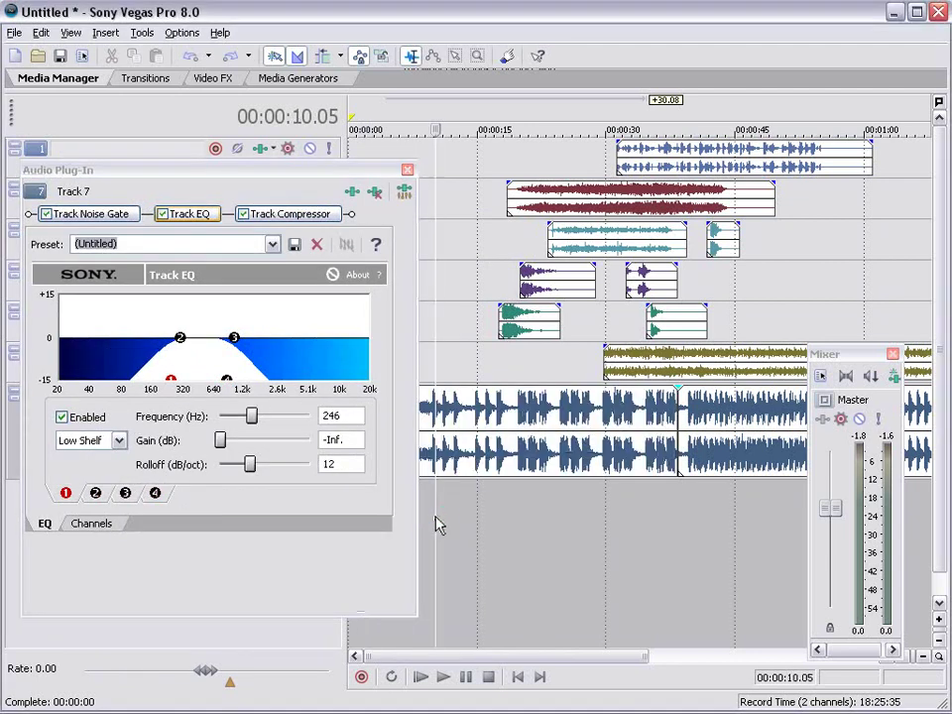
{"action": "key", "text": "space"}
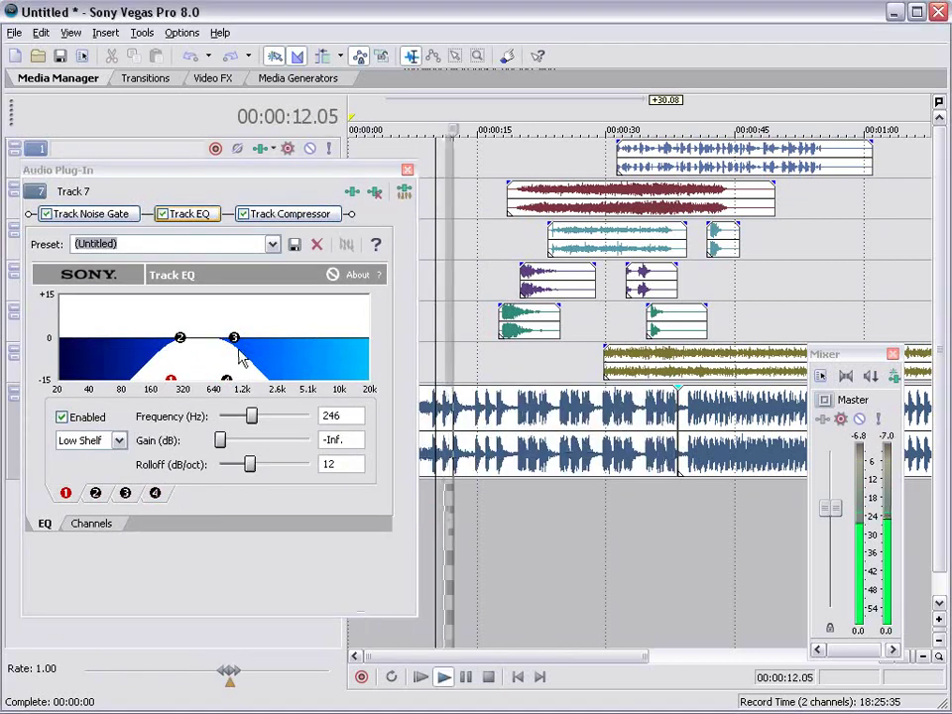
Step: Dip track 7's EQ by -11.7 dB around 498 Hz and resize the EQ window
{"action": "mouse_move", "coordinate": [180, 340]}
{"action": "left_mouse_down"}
{"action": "mouse_move", "coordinate": [180, 355]}
{"action": "mouse_move", "coordinate": [202, 373]}
{"action": "left_mouse_up"}
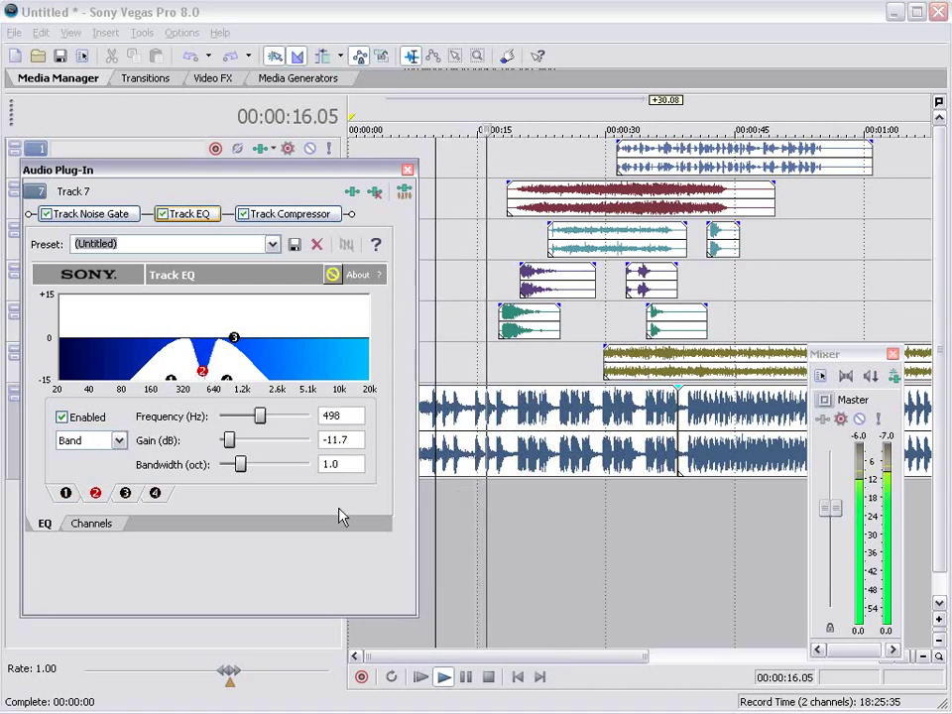
{"action": "left_click_drag", "start_coordinate": [416, 615], "coordinate": [408, 522]}
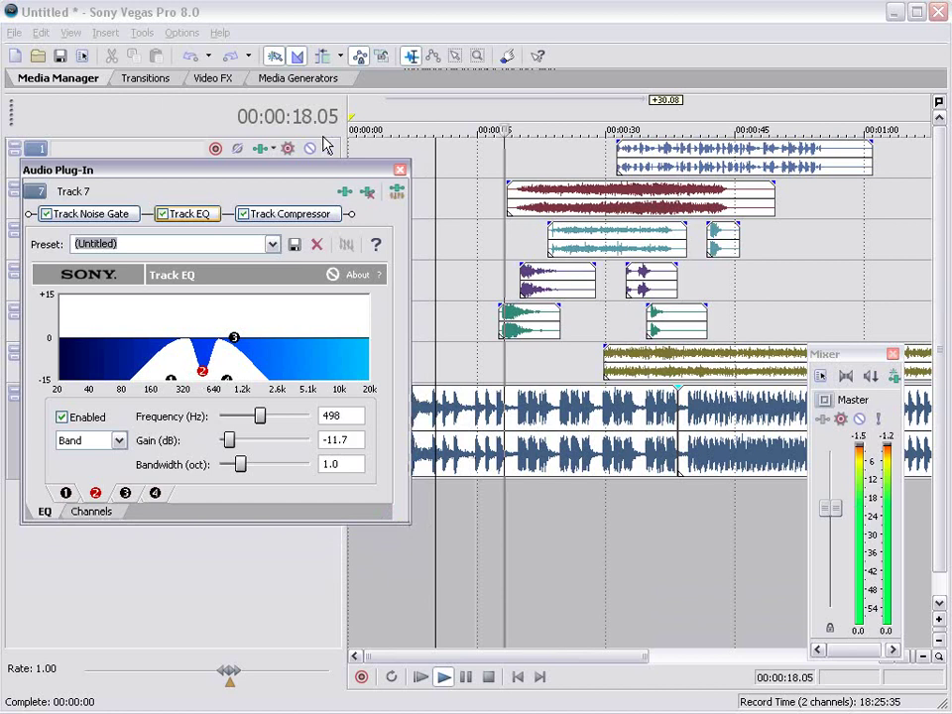
{"action": "mouse_move", "coordinate": [308, 164]}
{"action": "left_mouse_down"}
{"action": "mouse_move", "coordinate": [309, 119]}
{"action": "mouse_move", "coordinate": [266, 276]}
{"action": "left_mouse_up"}
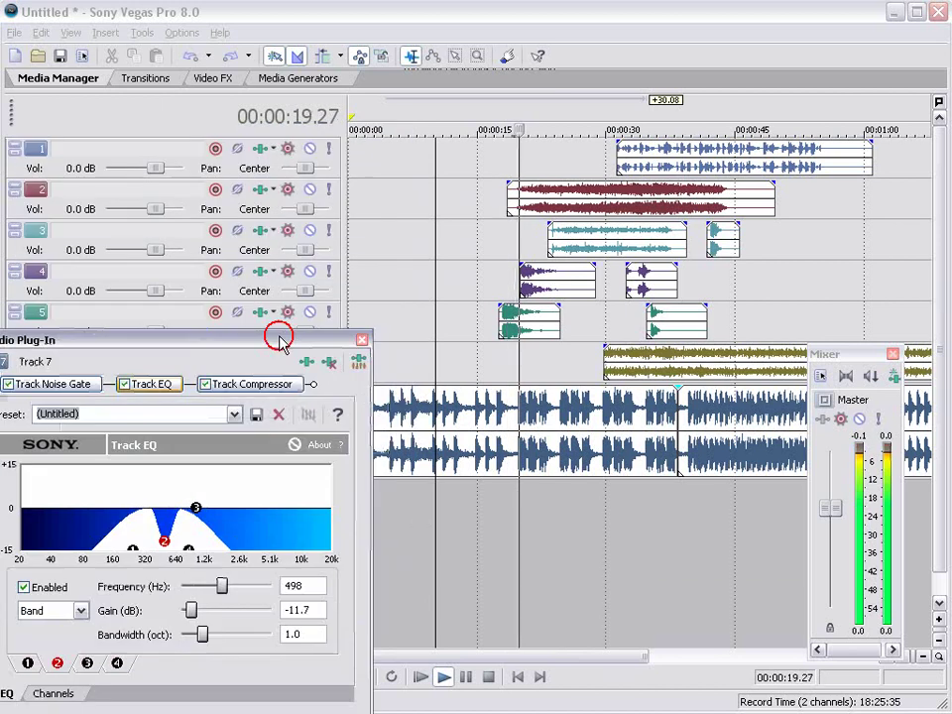
{"action": "left_click", "coordinate": [385, 503]}
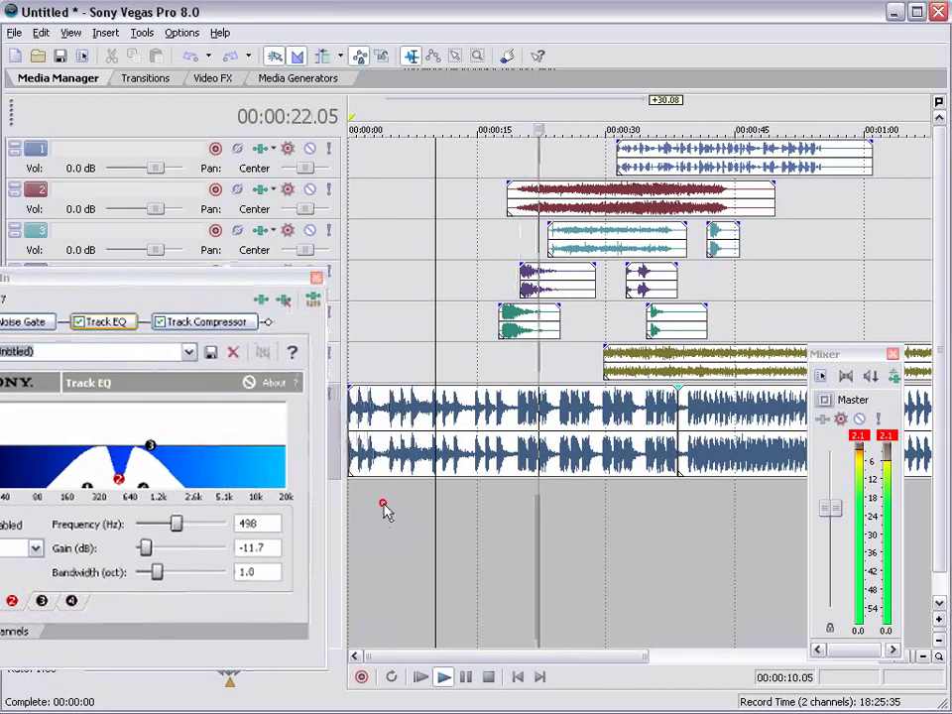
Step: Move the green hit earlier onto the track below and shift the percussion clip to 1 s, then audition
{"action": "scroll", "coordinate": [448, 472], "scroll_direction": "up", "scroll_amount": 2}
{"action": "scroll", "coordinate": [448, 474], "scroll_direction": "up", "scroll_amount": 2}
{"action": "scroll", "coordinate": [448, 474], "scroll_direction": "down", "scroll_amount": 2}
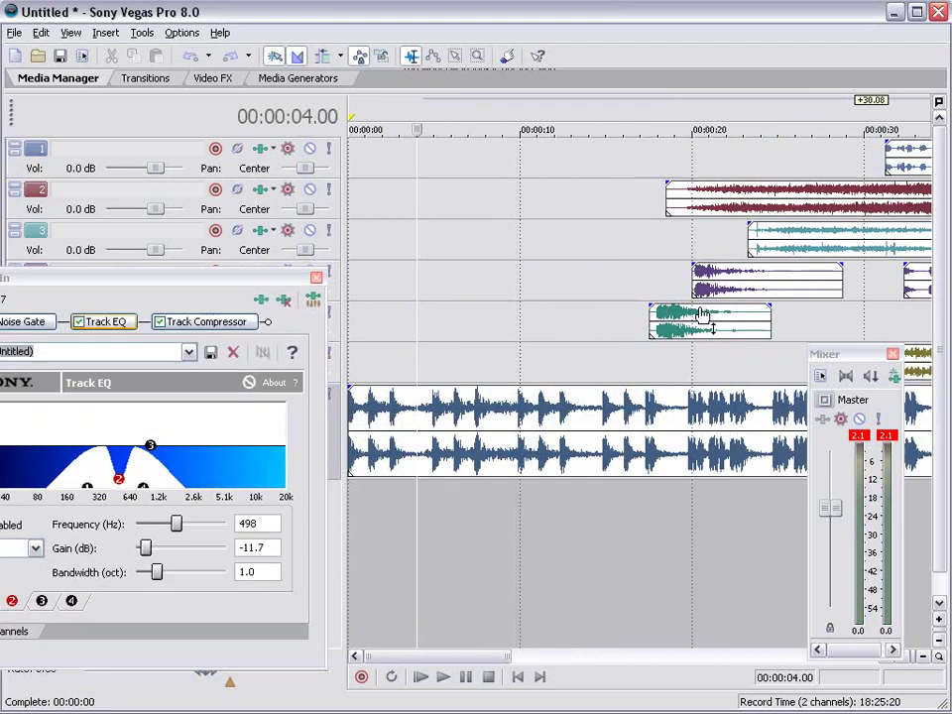
{"action": "left_click_drag", "start_coordinate": [682, 322], "coordinate": [460, 322]}
{"action": "left_click_drag", "start_coordinate": [399, 414], "coordinate": [411, 424]}
{"action": "left_click", "coordinate": [373, 493]}
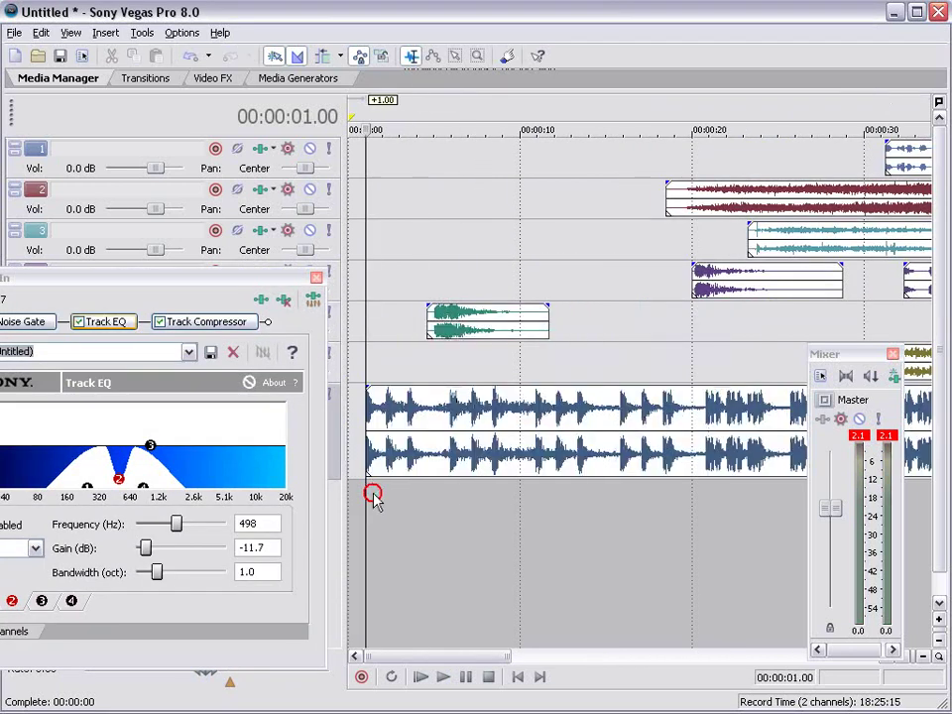
{"action": "scroll", "coordinate": [557, 350], "scroll_direction": "up", "scroll_amount": 2}
{"action": "left_click_drag", "start_coordinate": [555, 344], "coordinate": [397, 339]}
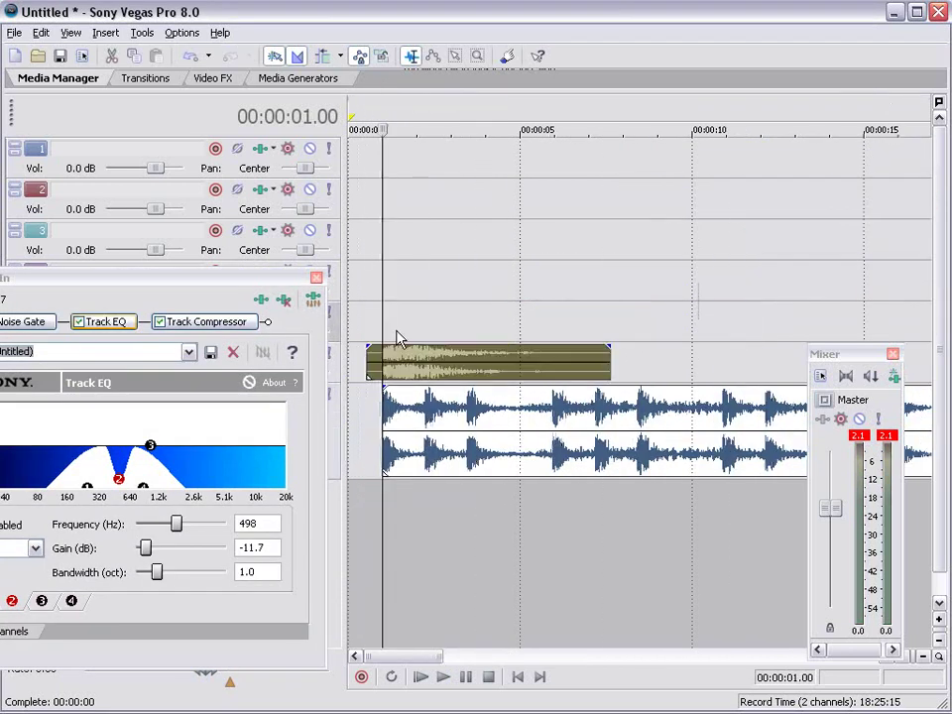
{"action": "key", "text": "space"}
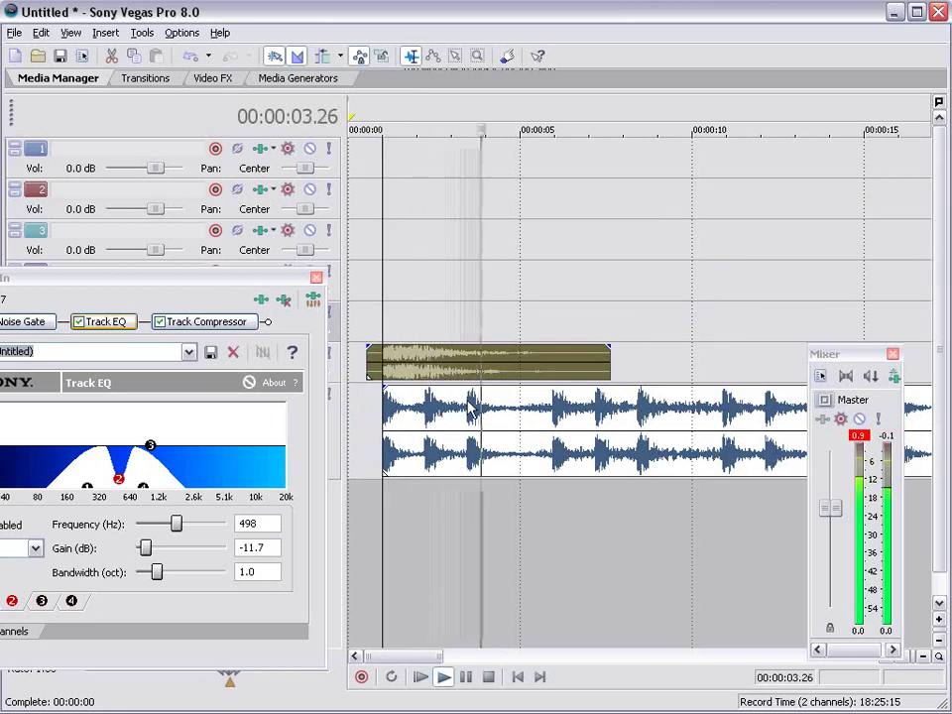
{"action": "scroll", "coordinate": [472, 422], "scroll_direction": "down", "scroll_amount": 2}
{"action": "scroll", "coordinate": [472, 422], "scroll_direction": "down", "scroll_amount": 2}
{"action": "key", "text": "space"}
Step: Move the first purple hit on track 4 about 12 s earlier and audition it
{"action": "left_click_drag", "start_coordinate": [678, 287], "coordinate": [512, 289]}
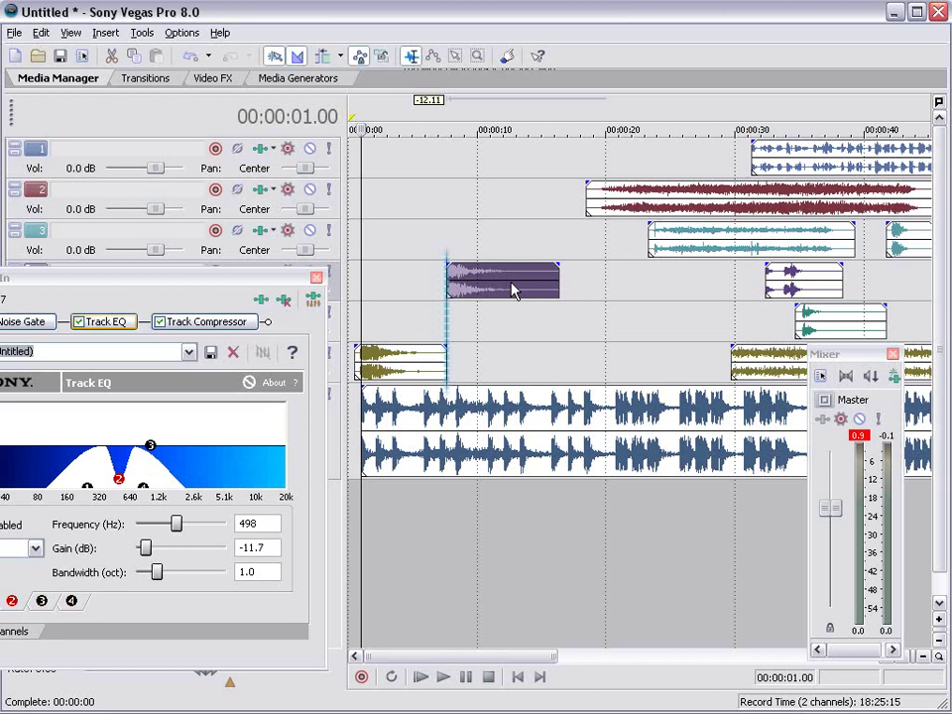
{"action": "left_click", "coordinate": [448, 238]}
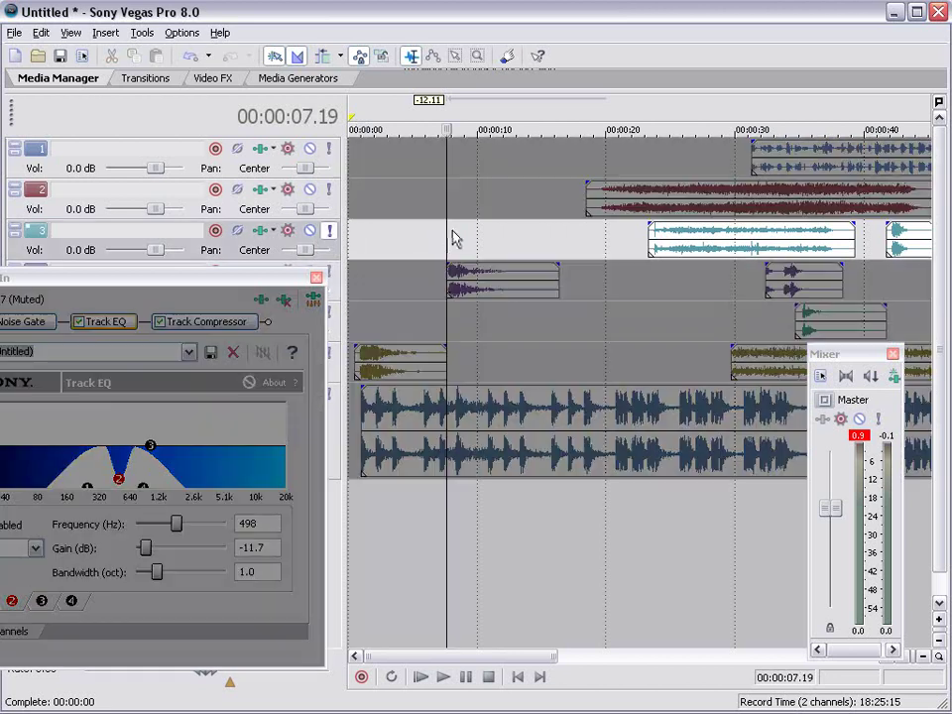
{"action": "key", "text": "space"}
{"action": "left_click", "coordinate": [452, 273]}
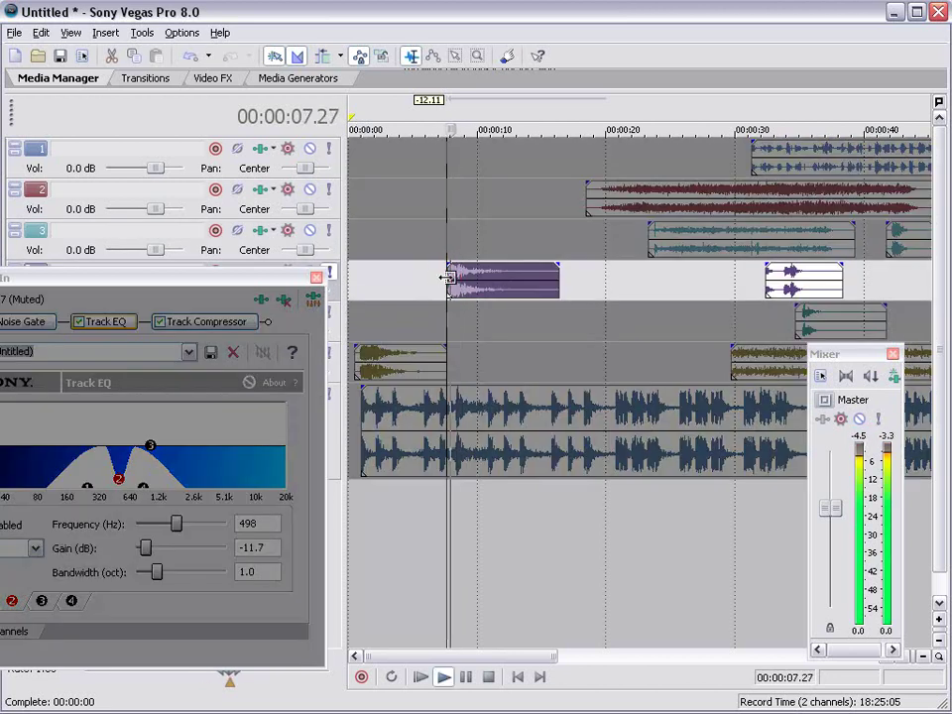
{"action": "key", "text": "space"}
Step: Move the second purple hit on track 4 about 16 s earlier and audition it
{"action": "left_click_drag", "start_coordinate": [793, 286], "coordinate": [486, 281]}
{"action": "left_click", "coordinate": [548, 275]}
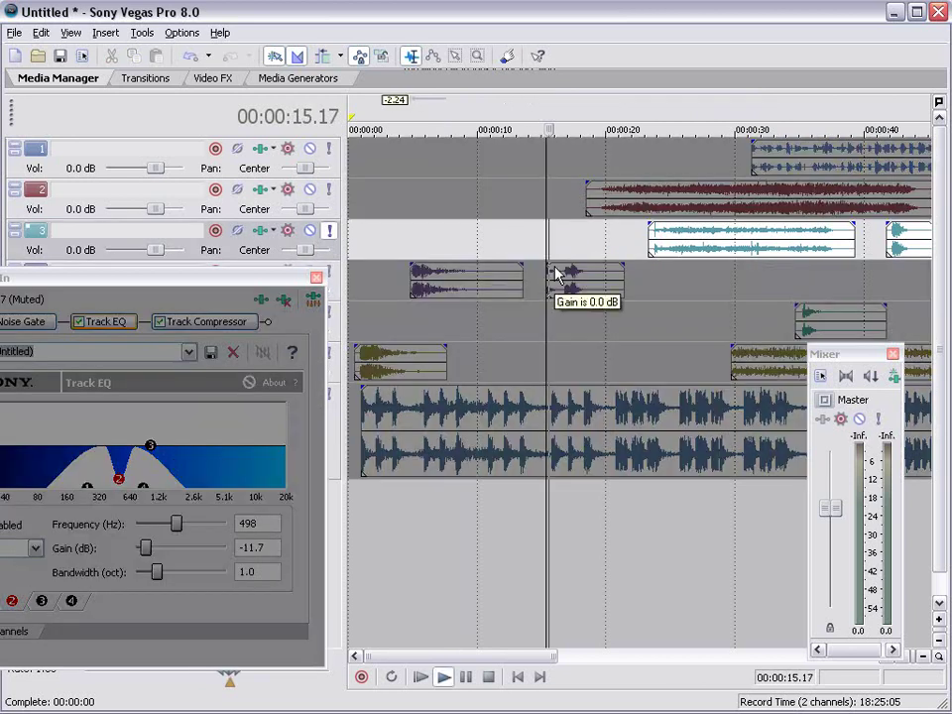
{"action": "key", "text": "space"}
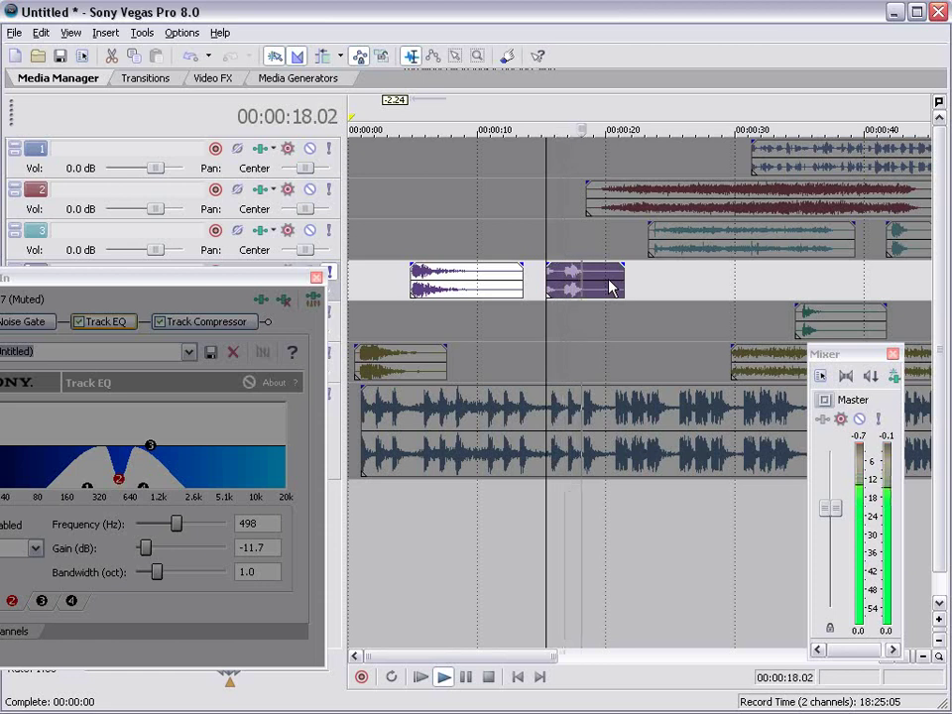
{"action": "key", "text": "space"}
Step: Move the second purple hit down from track 4 onto track 5
{"action": "right_click", "coordinate": [590, 281]}
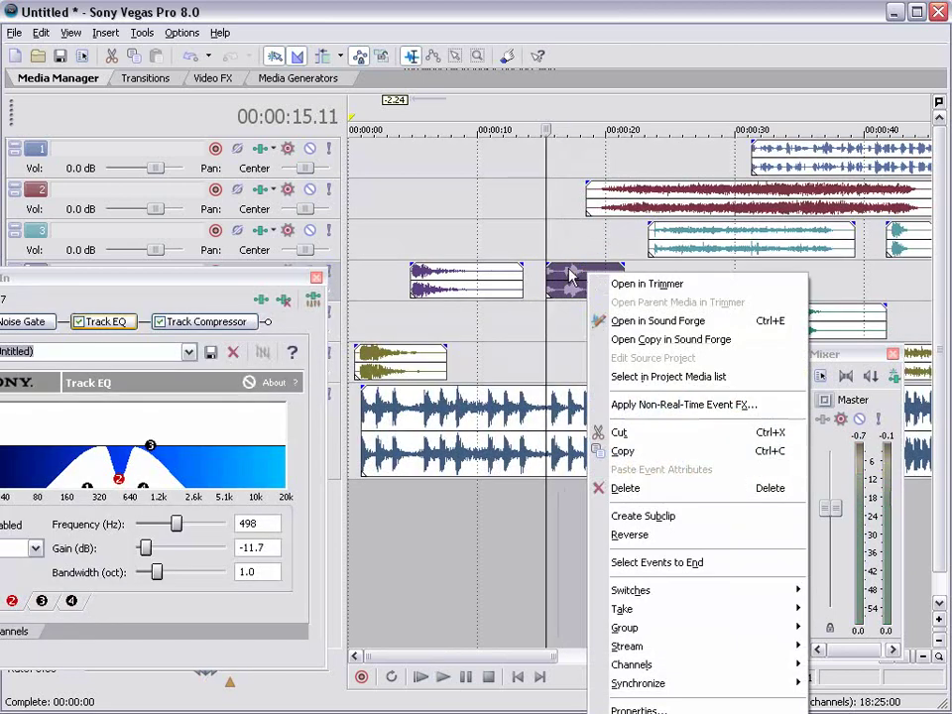
{"action": "mouse_move", "coordinate": [589, 265]}
{"action": "left_mouse_down"}
{"action": "mouse_move", "coordinate": [590, 285]}
{"action": "mouse_move", "coordinate": [480, 340]}
{"action": "left_mouse_up"}
{"action": "right_click", "coordinate": [479, 338]}
{"action": "left_click", "coordinate": [509, 595]}
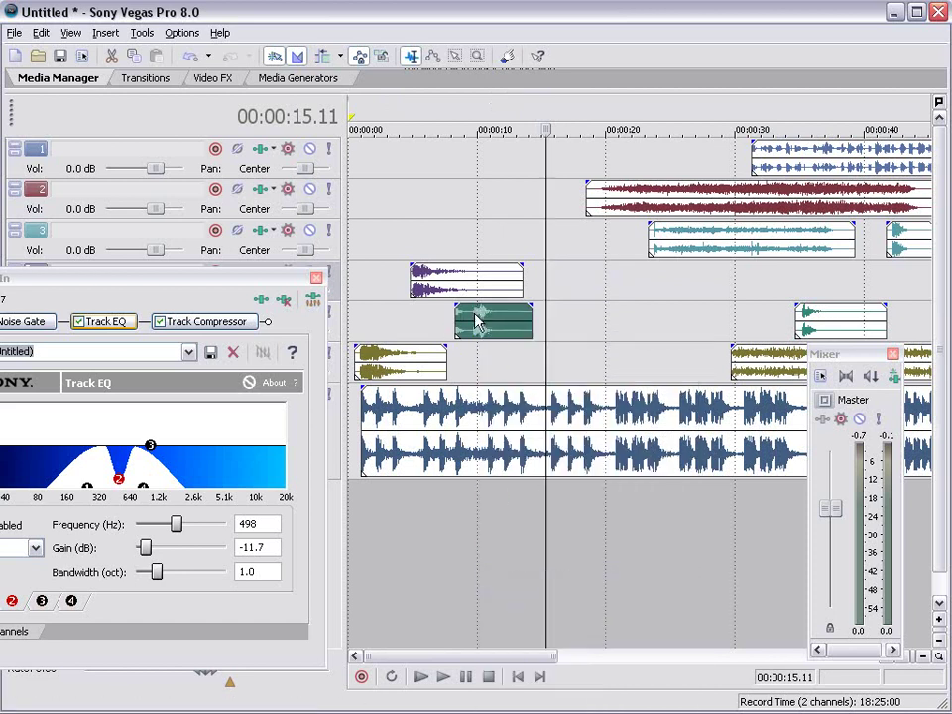
{"action": "left_click", "coordinate": [476, 314]}
Step: Reverse the hit on track 5 and audition it from about 11 s
{"action": "right_click", "coordinate": [488, 317]}
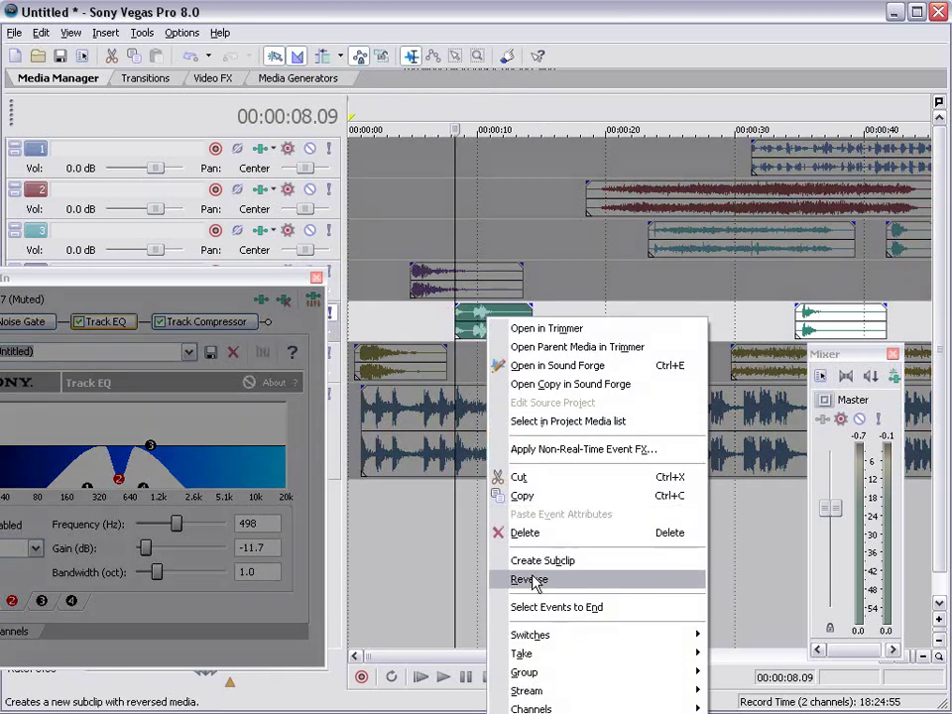
{"action": "left_click", "coordinate": [535, 577]}
{"action": "left_click", "coordinate": [495, 327]}
{"action": "key", "text": "space"}
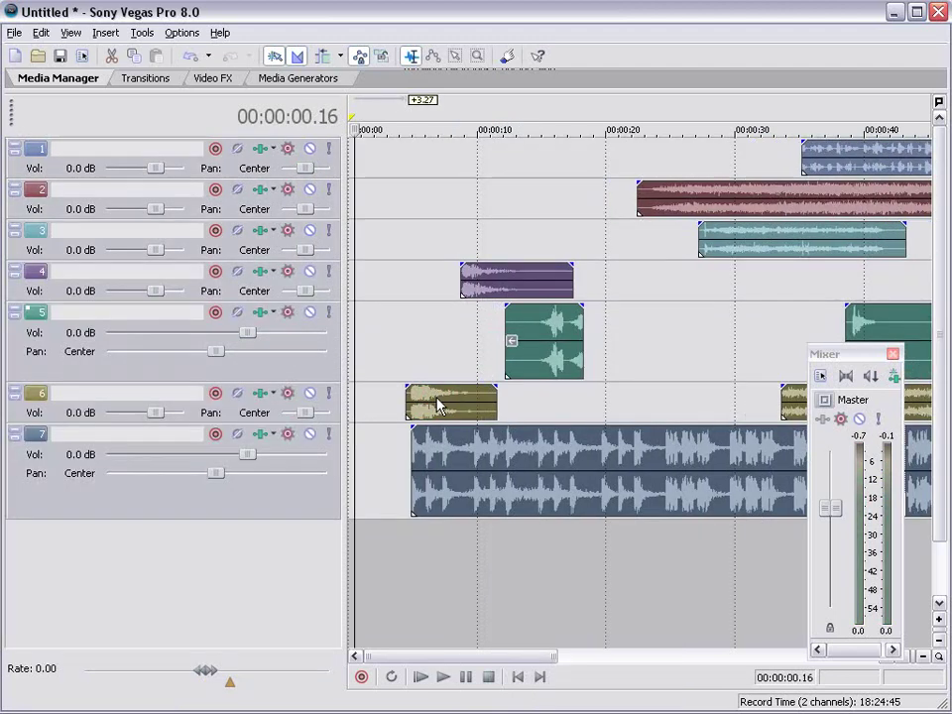
Step: Move the reversed track-5 hit about 8 s earlier to the timeline start and audition the swell
{"action": "left_click", "coordinate": [433, 359]}
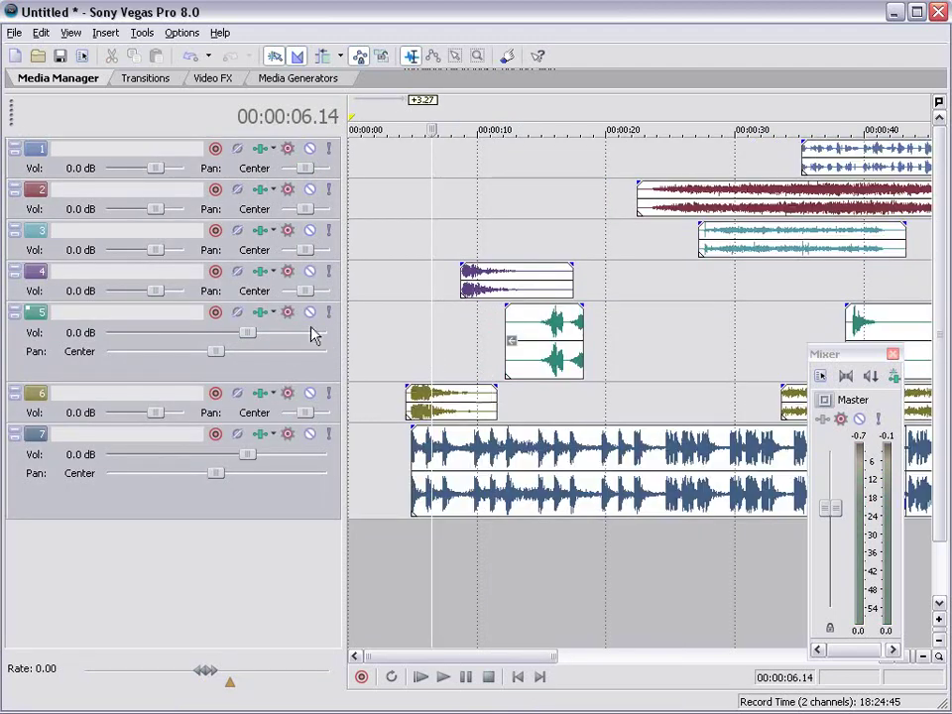
{"action": "left_click", "coordinate": [181, 312]}
{"action": "left_click", "coordinate": [550, 547]}
{"action": "left_click_drag", "start_coordinate": [563, 335], "coordinate": [416, 344]}
{"action": "left_click", "coordinate": [390, 391]}
{"action": "scroll", "coordinate": [459, 408], "scroll_direction": "up", "scroll_amount": 3}
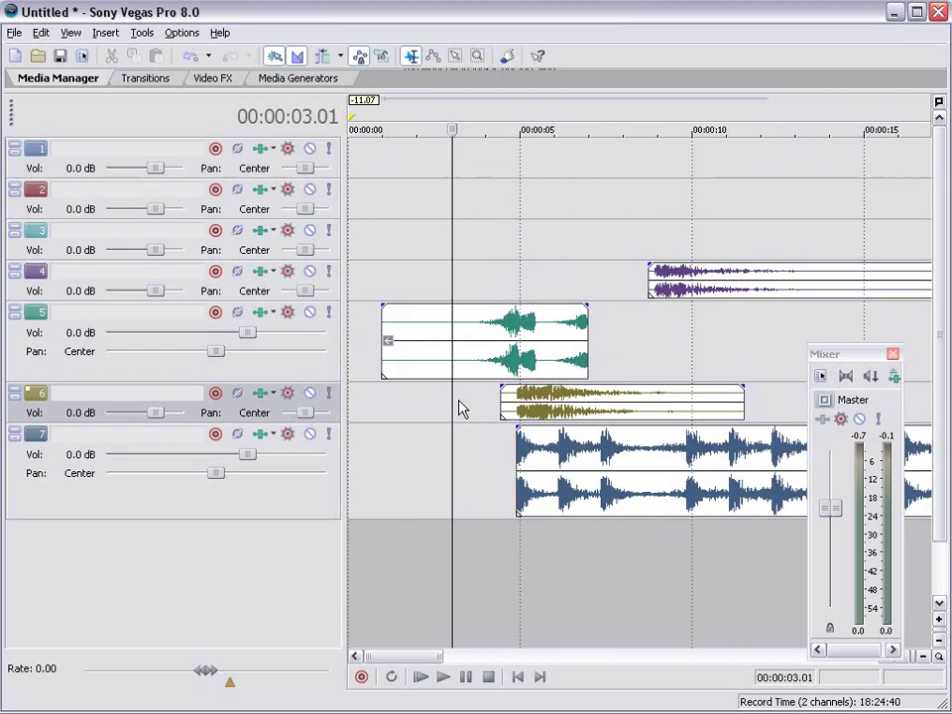
{"action": "key", "text": "space"}
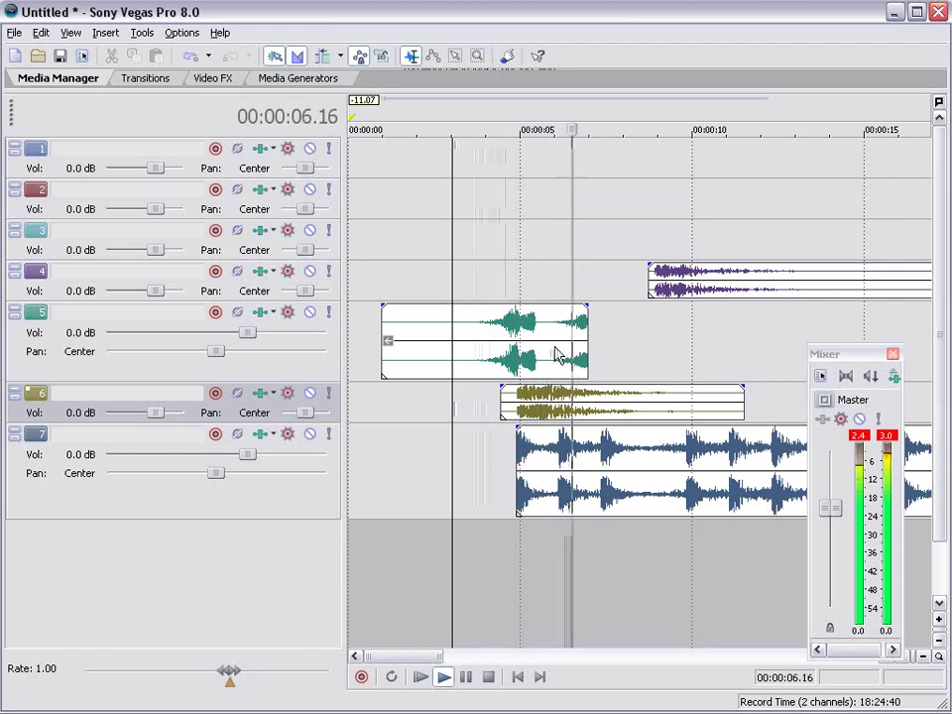
{"action": "key", "text": "space"}
{"action": "left_click", "coordinate": [544, 329]}
{"action": "scroll", "coordinate": [530, 316], "scroll_direction": "down", "scroll_amount": 2}
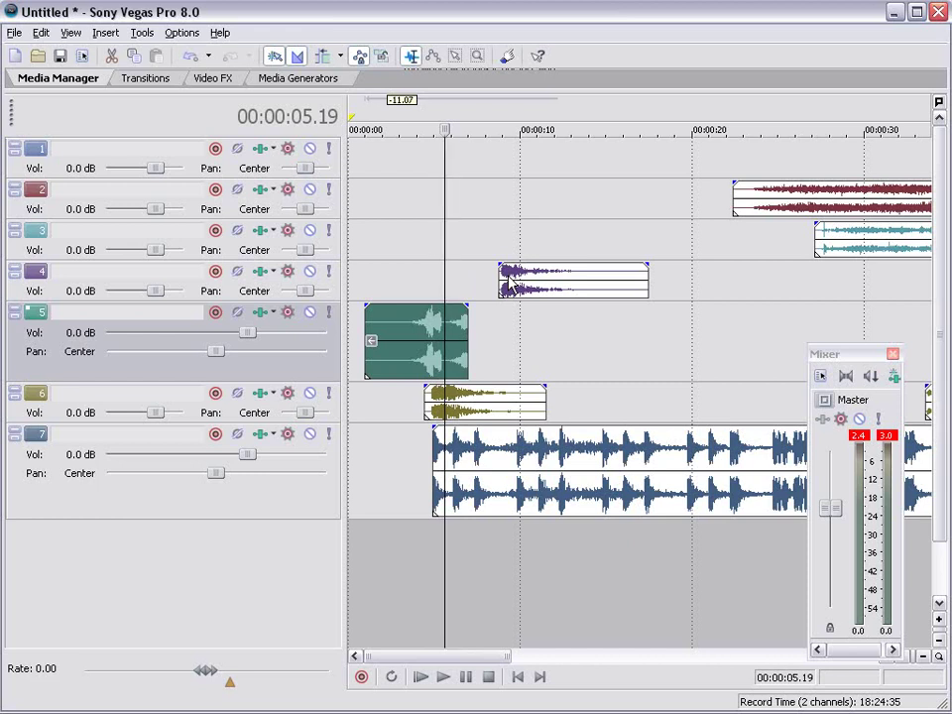
Step: Lower the reversed hit's volume slightly and audition the opening swell from about 4 s
{"action": "left_click", "coordinate": [416, 230]}
{"action": "scroll", "coordinate": [419, 238], "scroll_direction": "up", "scroll_amount": 1}
{"action": "scroll", "coordinate": [420, 244], "scroll_direction": "up", "scroll_amount": 1}
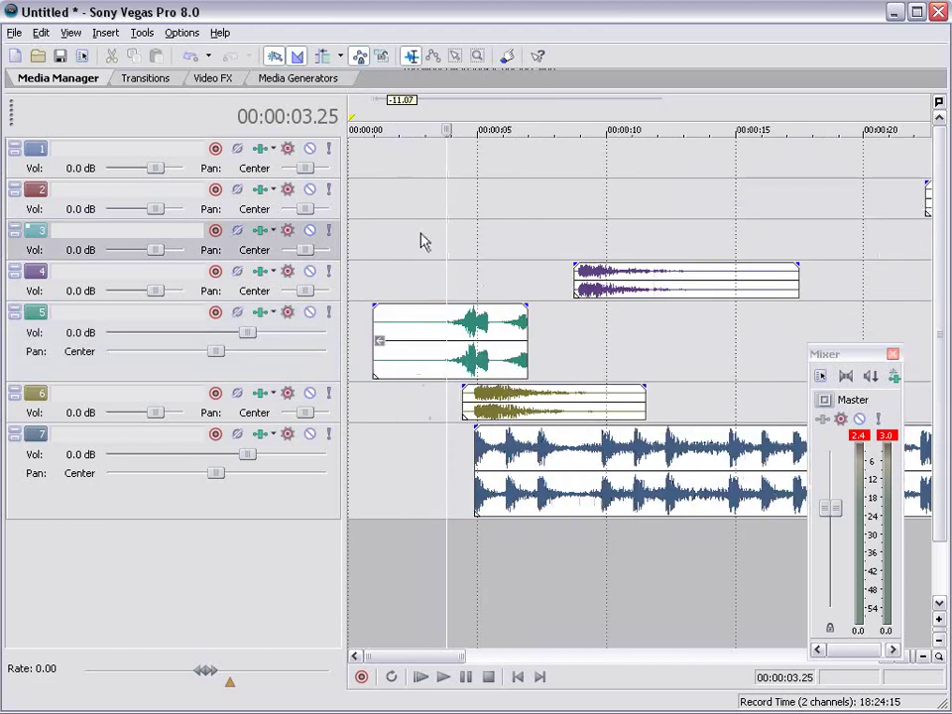
{"action": "key", "text": "space"}
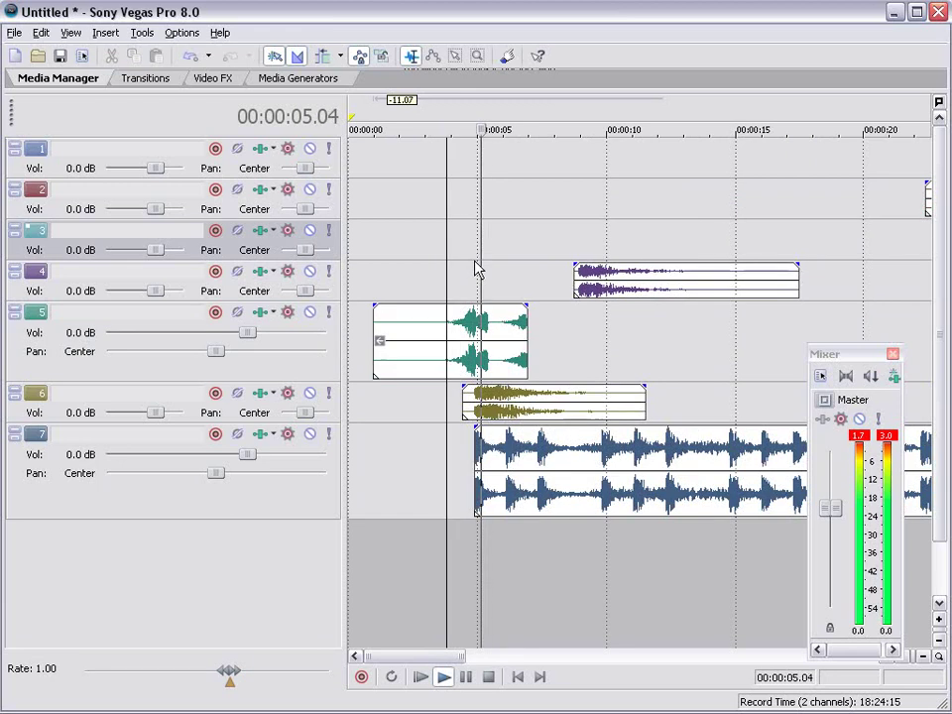
{"action": "key", "text": "space"}
{"action": "left_click_drag", "start_coordinate": [487, 315], "coordinate": [485, 322]}
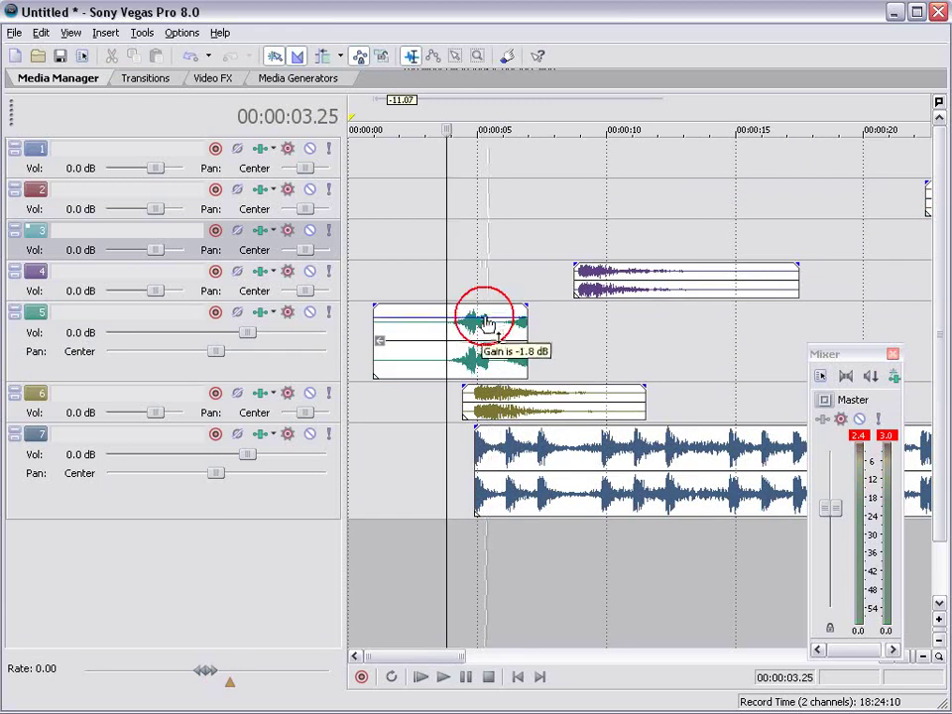
{"action": "left_click", "coordinate": [442, 321]}
{"action": "key", "text": "space"}
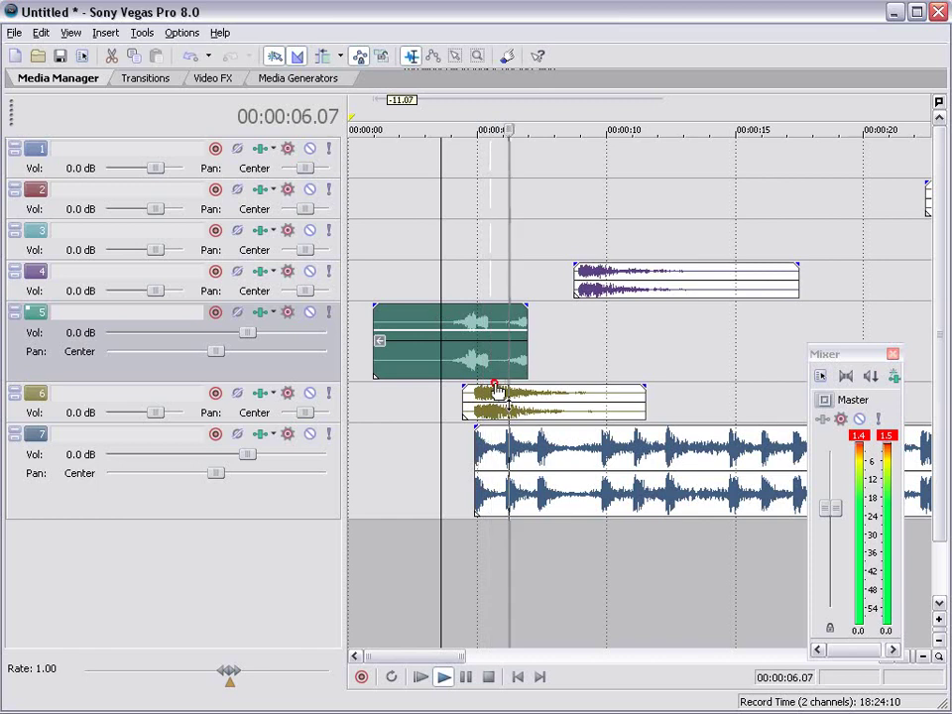
Step: Lower the olive clip's volume on track 6 and audition from about 7 seconds
{"action": "mouse_move", "coordinate": [489, 387]}
{"action": "left_mouse_down"}
{"action": "mouse_move", "coordinate": [544, 406]}
{"action": "mouse_move", "coordinate": [616, 404]}
{"action": "left_mouse_up"}
{"action": "key", "text": "space"}
{"action": "scroll", "coordinate": [561, 340], "scroll_direction": "down", "scroll_amount": 3}
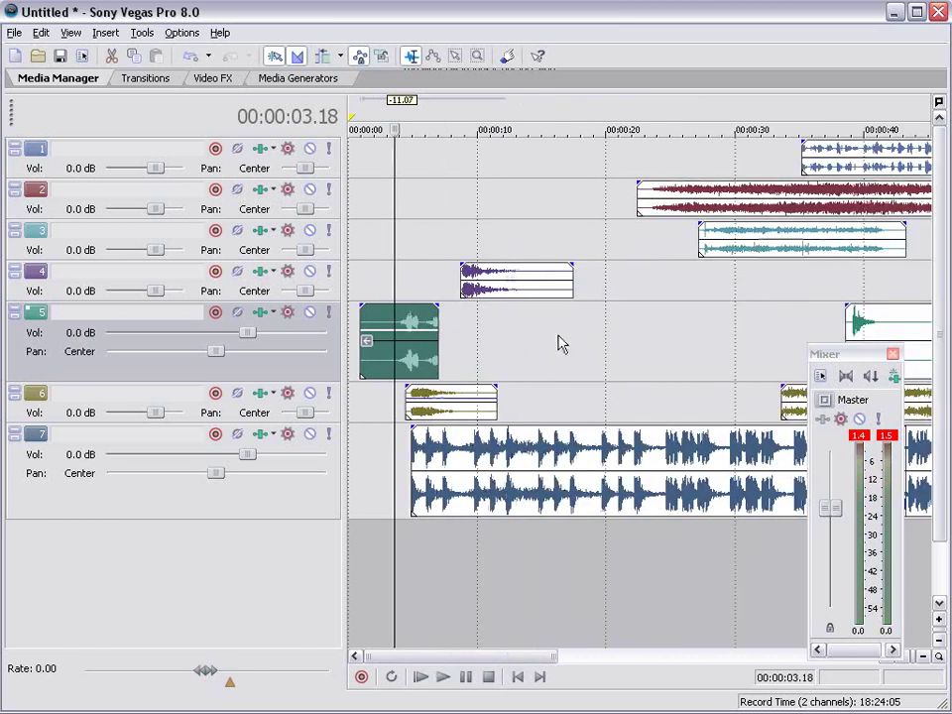
{"action": "scroll", "coordinate": [561, 340], "scroll_direction": "down", "scroll_amount": 2}
{"action": "left_click", "coordinate": [415, 307]}
{"action": "key", "text": "space"}
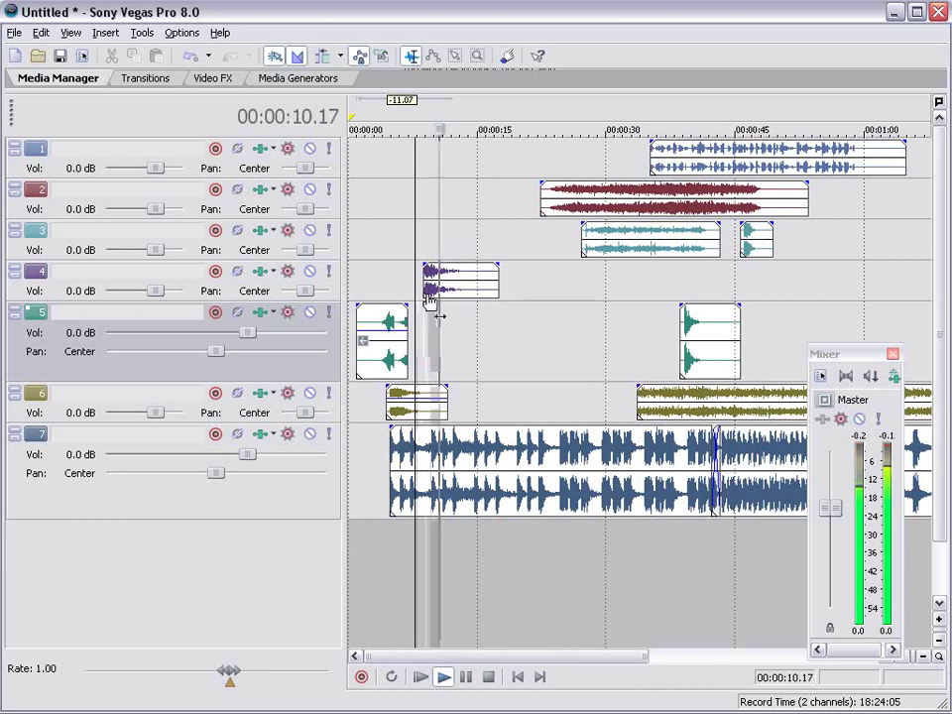
{"action": "key", "text": "space"}
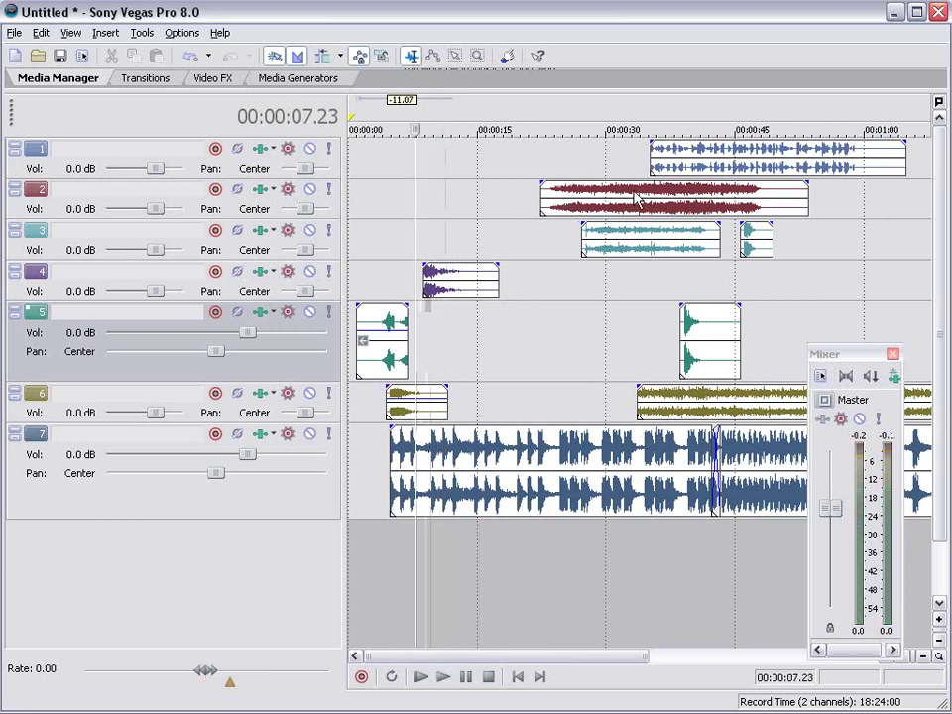
Step: Move the red atmosphere clip earlier to about 7 s and lower its level
{"action": "left_click_drag", "start_coordinate": [638, 198], "coordinate": [476, 207]}
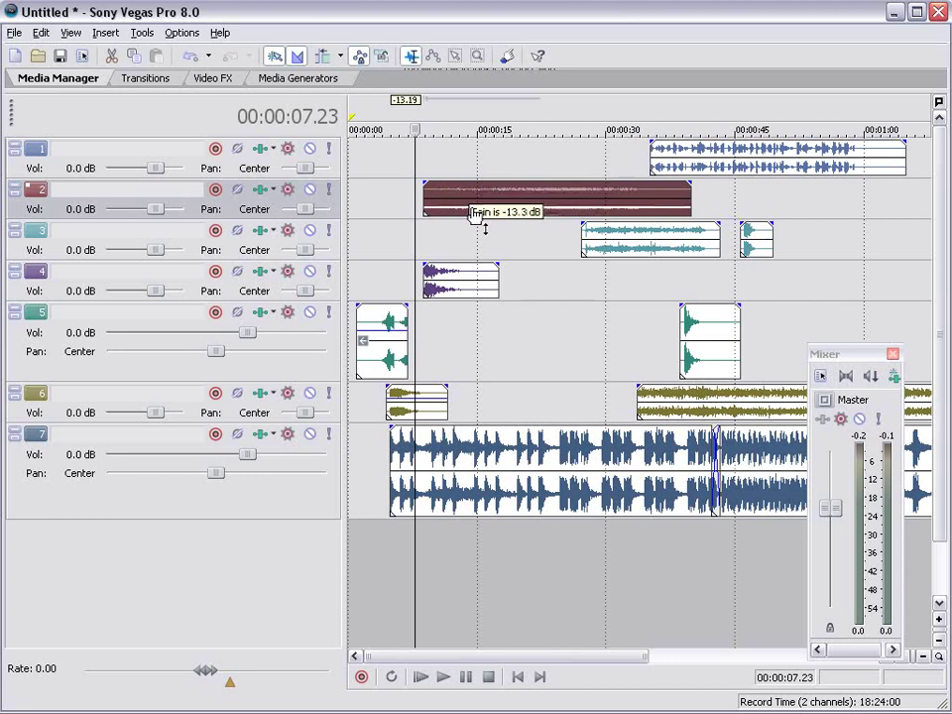
{"action": "left_click", "coordinate": [444, 170]}
{"action": "key", "text": "space"}
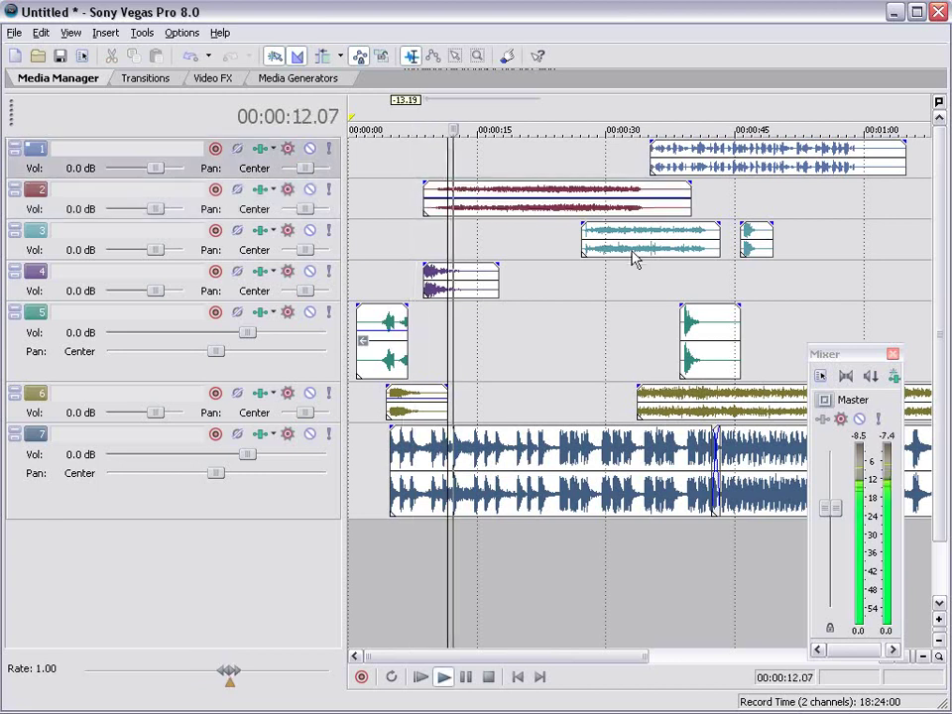
{"action": "left_click_drag", "start_coordinate": [484, 205], "coordinate": [478, 212]}
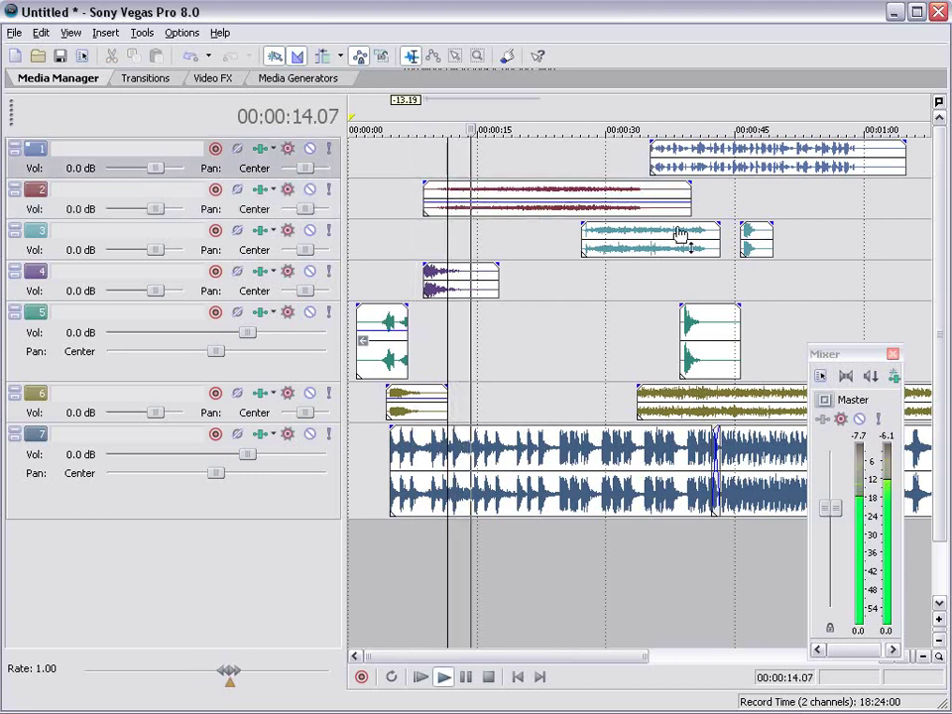
Step: Move the second track-5 hit earlier to about 12 s and lower its volume slightly
{"action": "left_click_drag", "start_coordinate": [706, 327], "coordinate": [489, 325]}
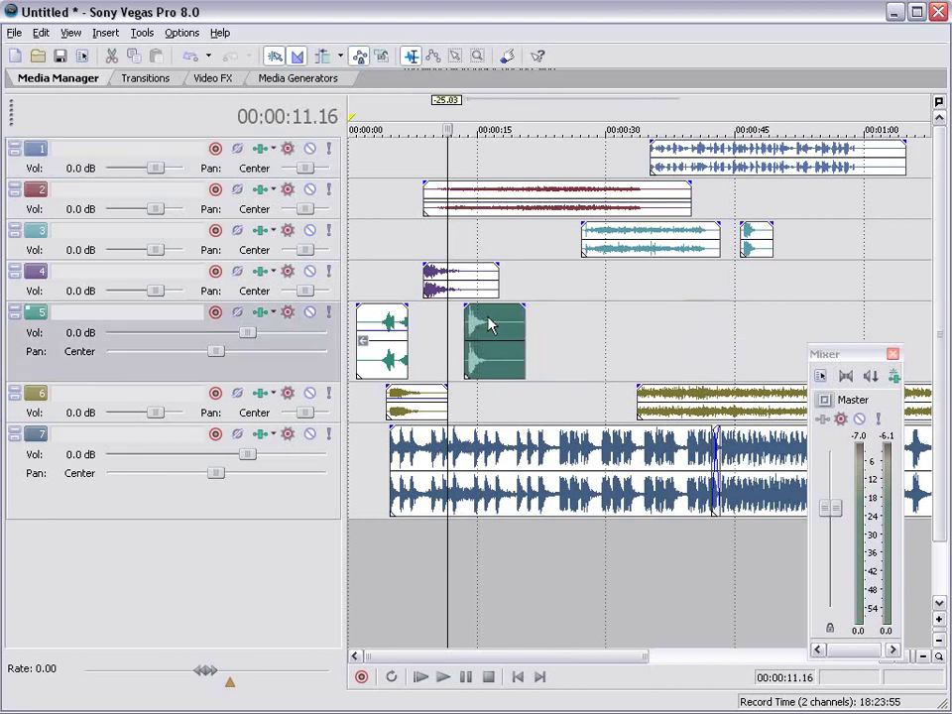
{"action": "left_click", "coordinate": [447, 308]}
{"action": "key", "text": "space"}
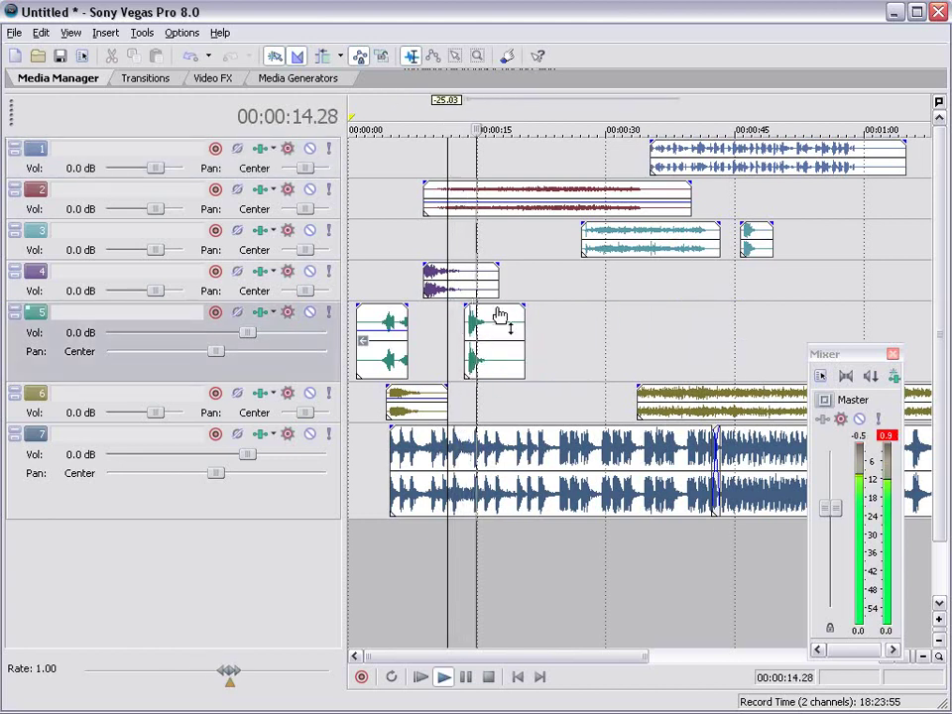
{"action": "left_click_drag", "start_coordinate": [494, 309], "coordinate": [493, 329]}
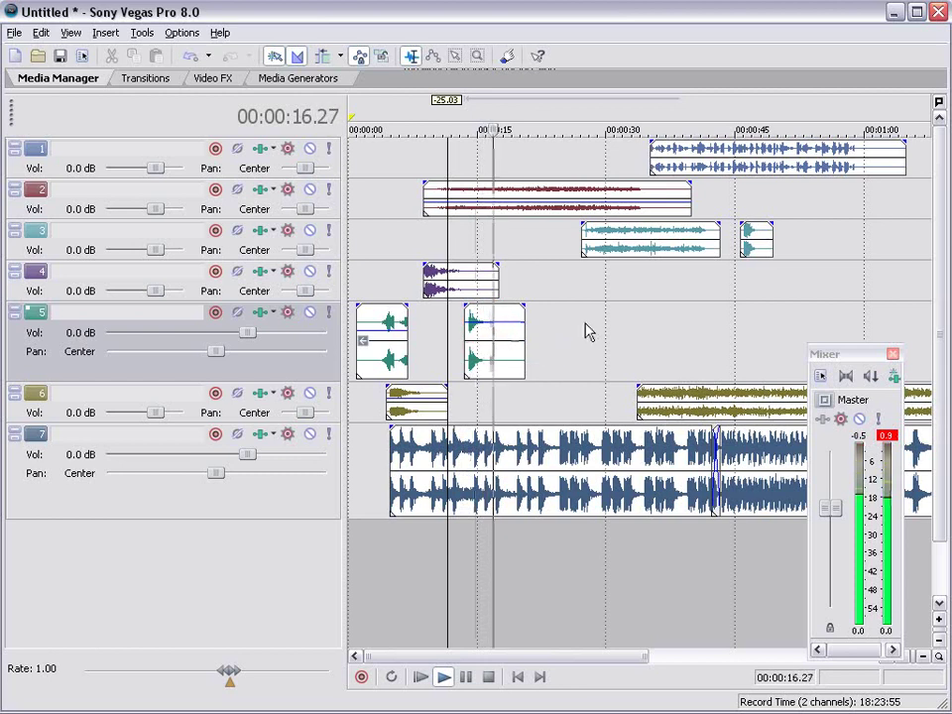
Step: Lower the volume of the new hit clip on track 4 while auditioning around 18 s
{"action": "key", "text": "space"}
{"action": "left_click", "coordinate": [756, 237]}
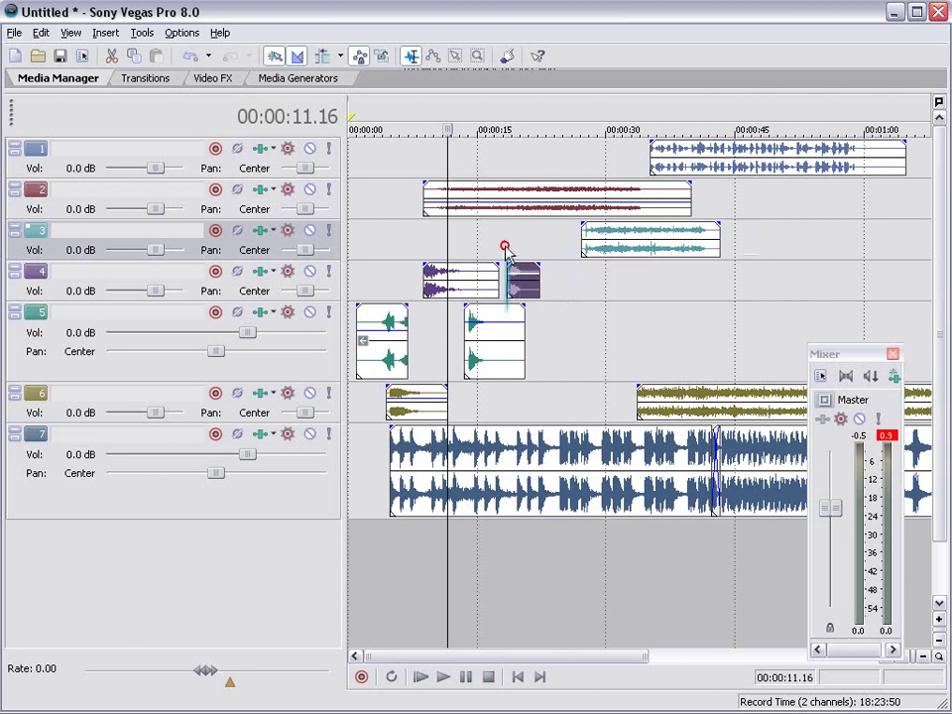
{"action": "left_click", "coordinate": [506, 250]}
{"action": "scroll", "coordinate": [552, 293], "scroll_direction": "up", "scroll_amount": 3}
{"action": "key", "text": "space"}
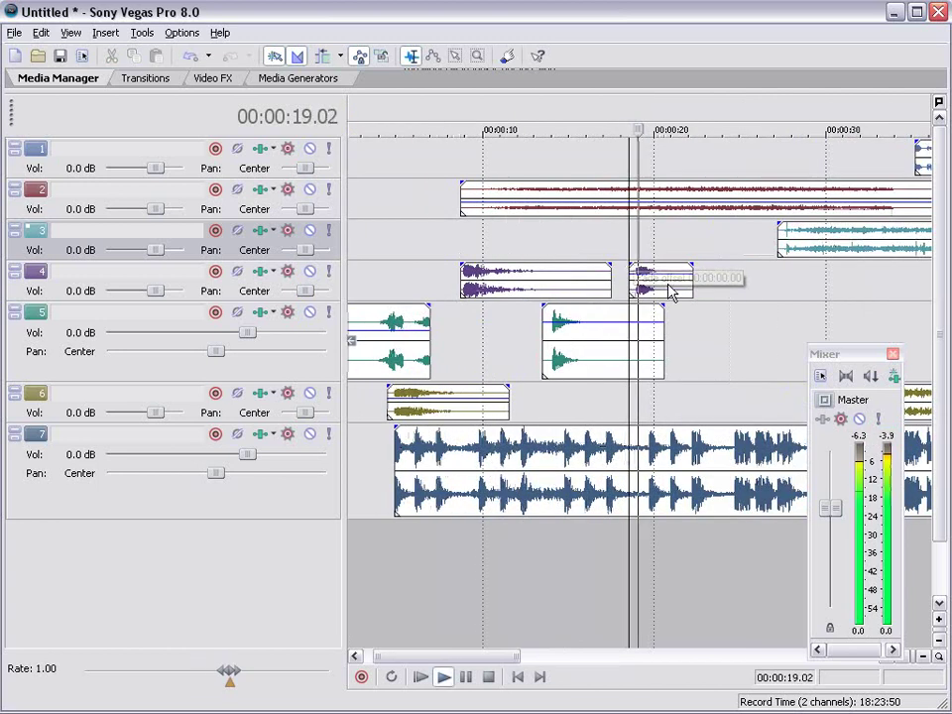
{"action": "left_click_drag", "start_coordinate": [652, 267], "coordinate": [654, 287]}
{"action": "key", "text": "space"}
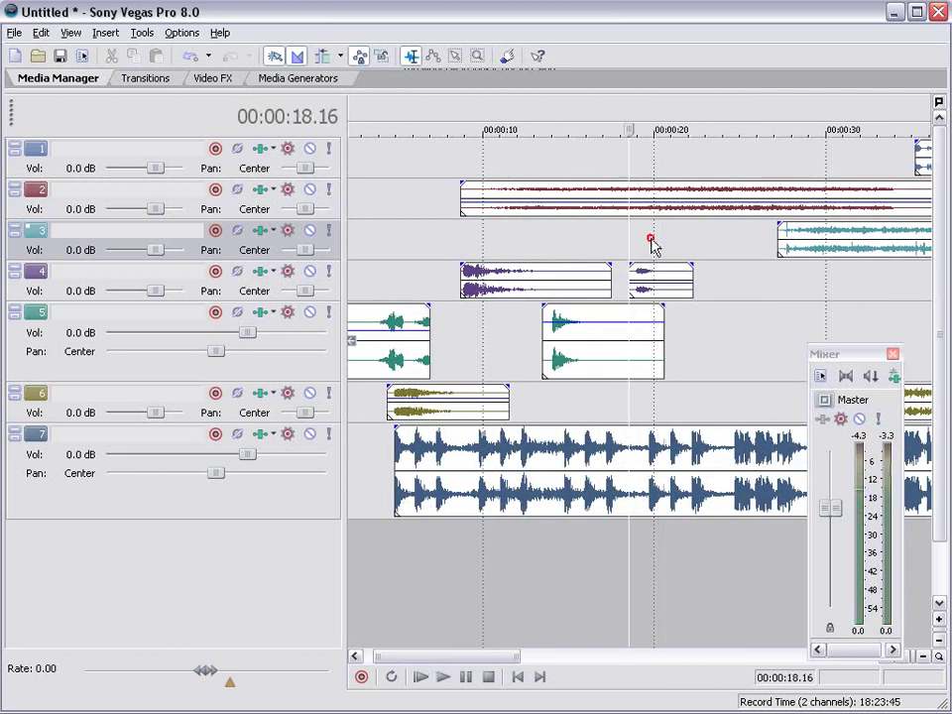
Step: Nudge the track-4 hit about 0.23 s later and audition from about 19 s
{"action": "left_click", "coordinate": [651, 245]}
{"action": "scroll", "coordinate": [651, 263], "scroll_direction": "up", "scroll_amount": 5}
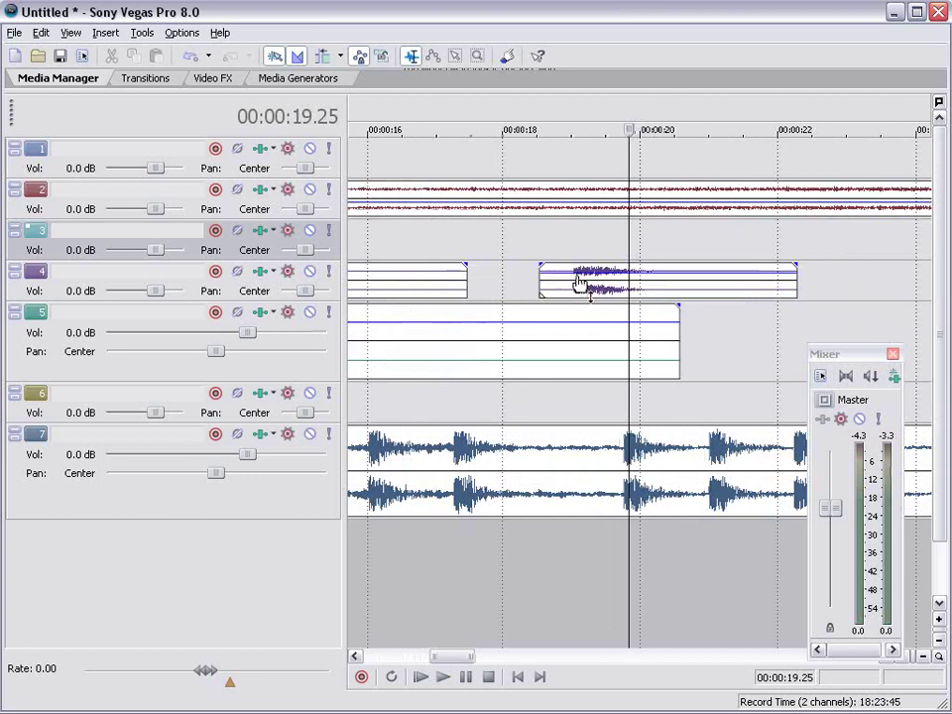
{"action": "left_click_drag", "start_coordinate": [579, 288], "coordinate": [634, 287]}
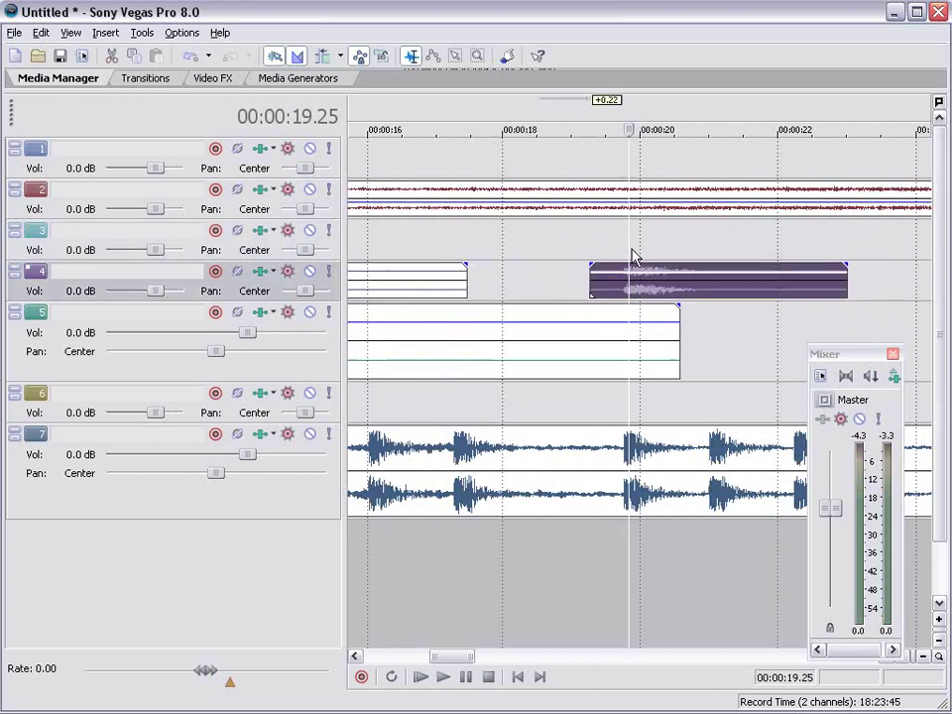
{"action": "scroll", "coordinate": [632, 256], "scroll_direction": "down", "scroll_amount": 1}
{"action": "left_click", "coordinate": [597, 238]}
{"action": "key", "text": "space"}
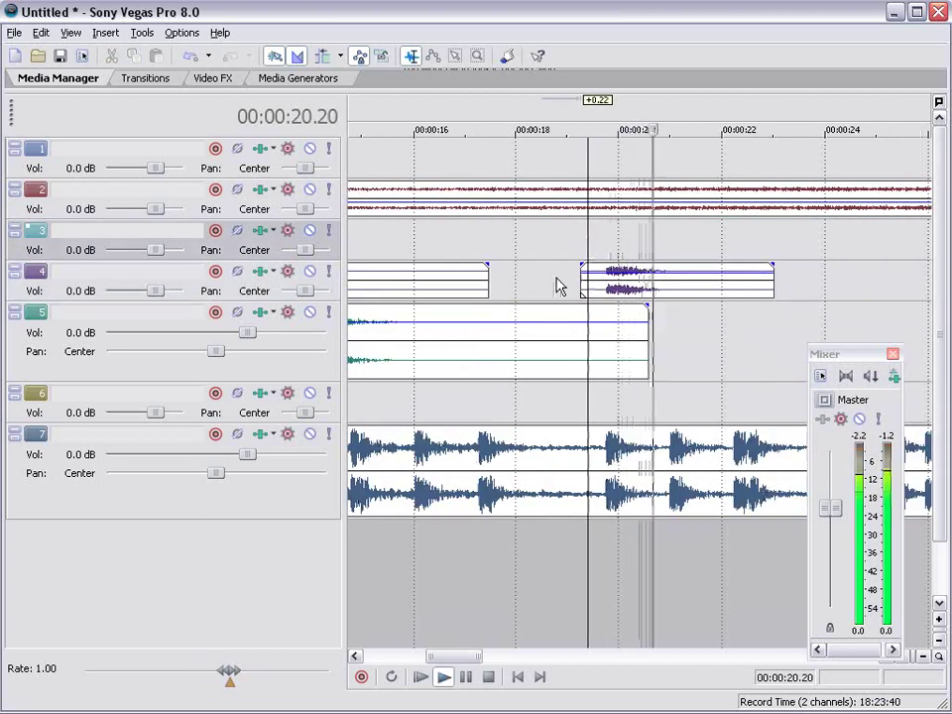
Step: Zoom out and move the teal atmosphere clip on track 3 about six seconds earlier
{"action": "scroll", "coordinate": [557, 286], "scroll_direction": "down", "scroll_amount": 2}
{"action": "scroll", "coordinate": [557, 287], "scroll_direction": "down", "scroll_amount": 2}
{"action": "scroll", "coordinate": [560, 285], "scroll_direction": "down", "scroll_amount": 2}
{"action": "scroll", "coordinate": [679, 247], "scroll_direction": "down", "scroll_amount": 2}
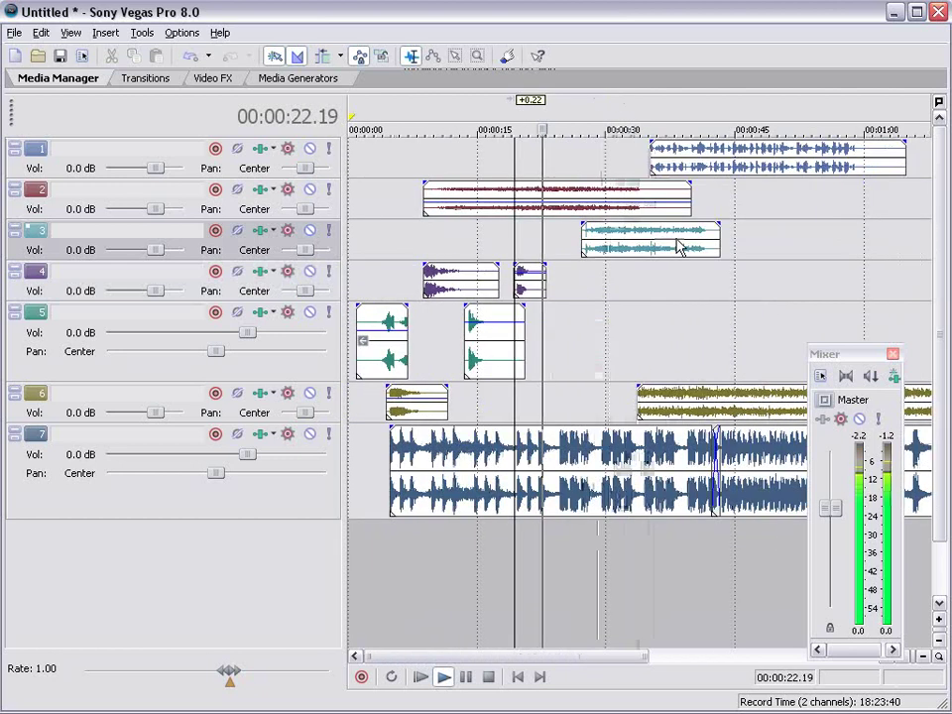
{"action": "left_click_drag", "start_coordinate": [618, 246], "coordinate": [561, 247]}
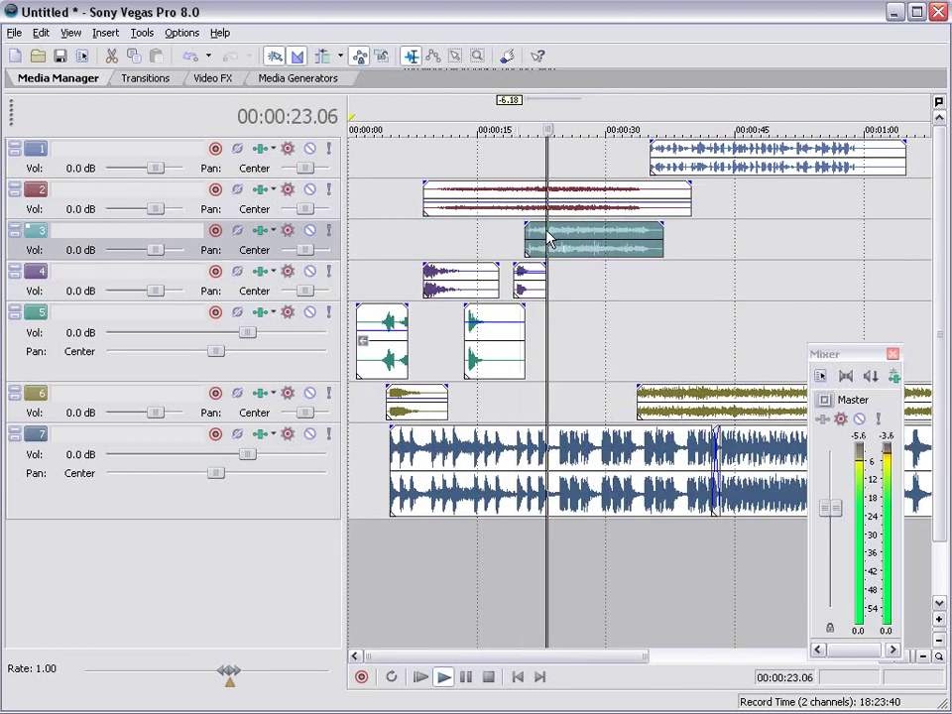
{"action": "left_click", "coordinate": [563, 233]}
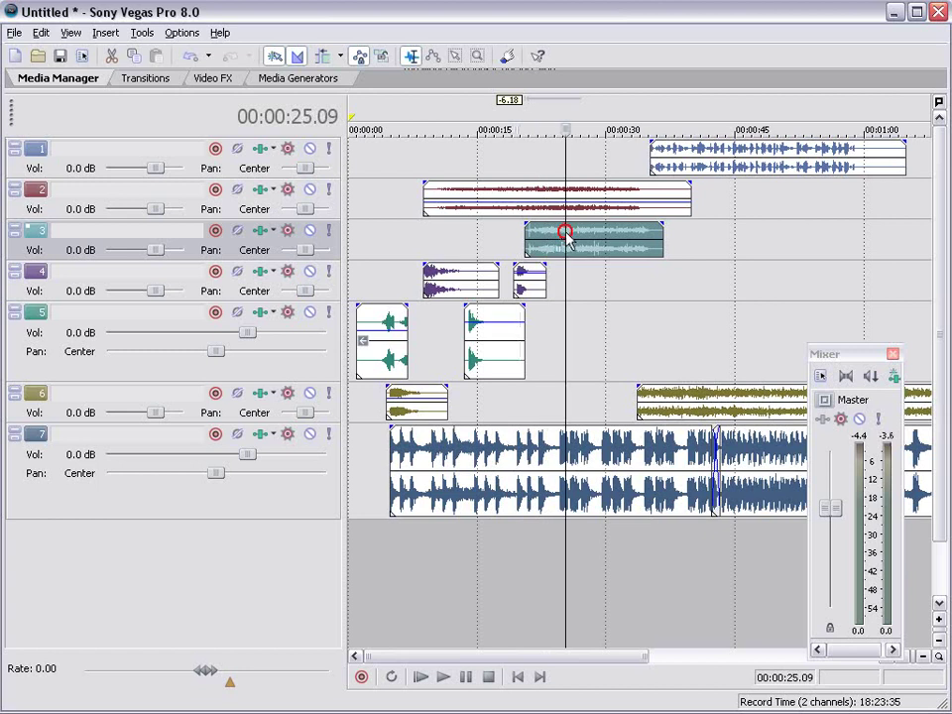
Step: Audition the atmosphere track, then open and cancel the Save dialog
{"action": "scroll", "coordinate": [555, 248], "scroll_direction": "up", "scroll_amount": 3}
{"action": "left_click", "coordinate": [588, 241]}
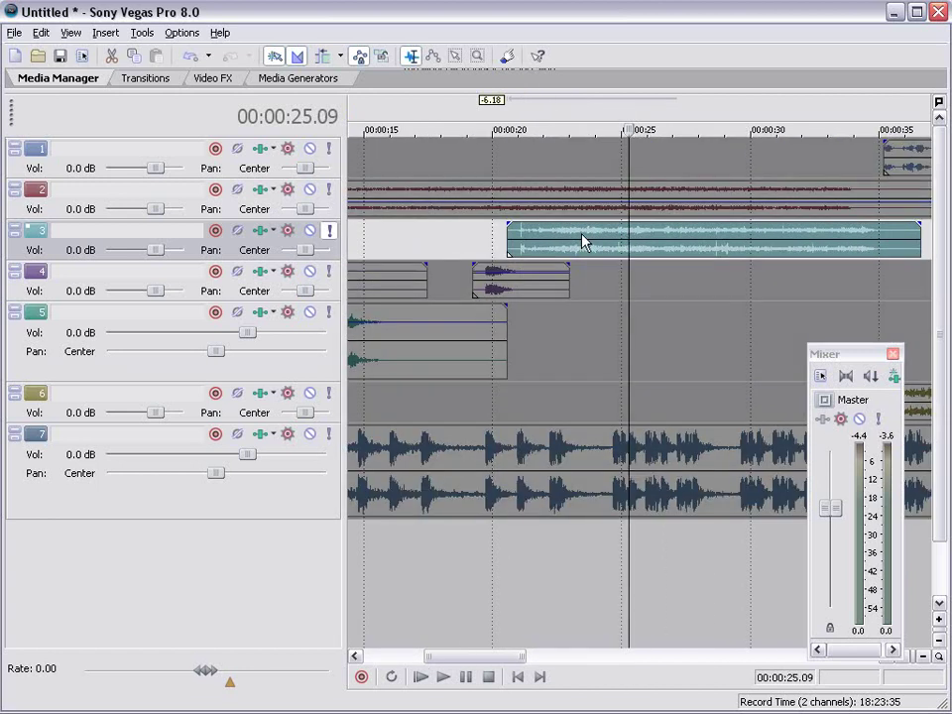
{"action": "key", "text": "space"}
{"action": "key", "text": "space"}
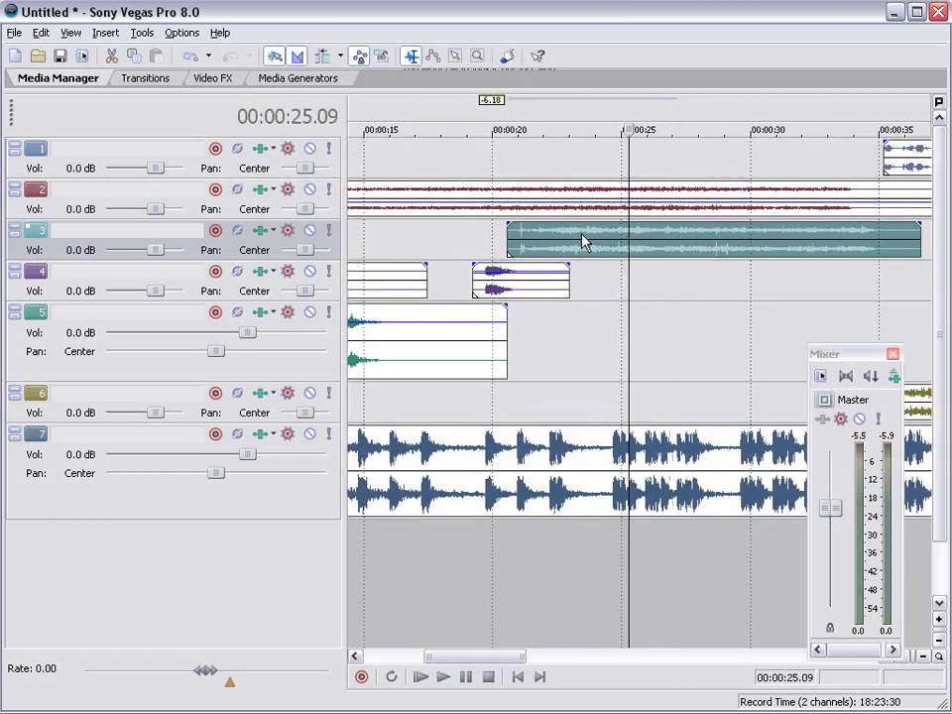
{"action": "key", "text": "ctrl+s"}
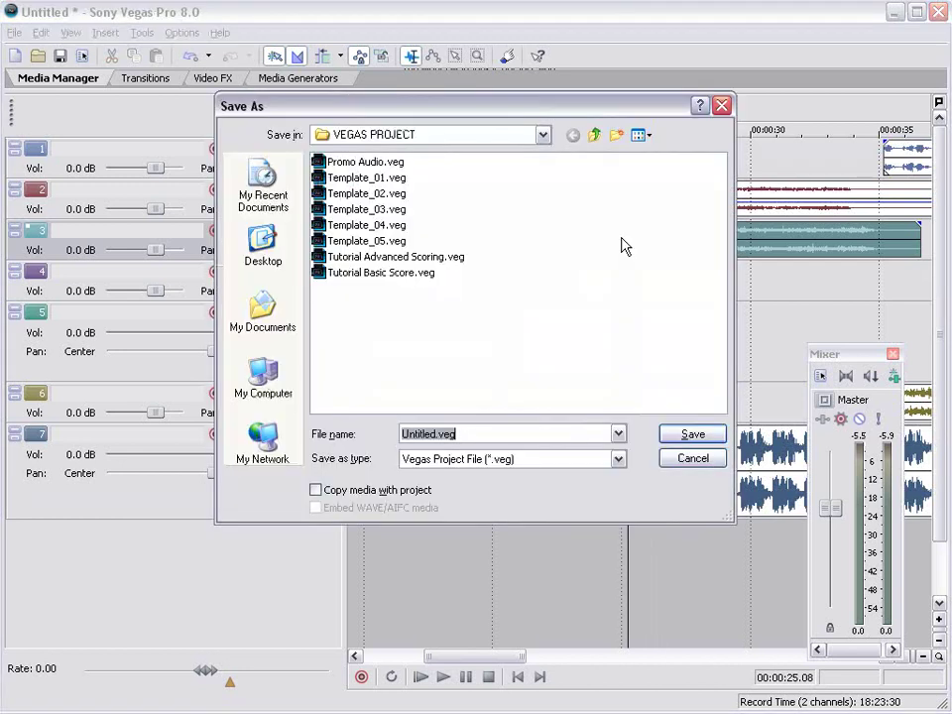
{"action": "key", "text": "Escape"}
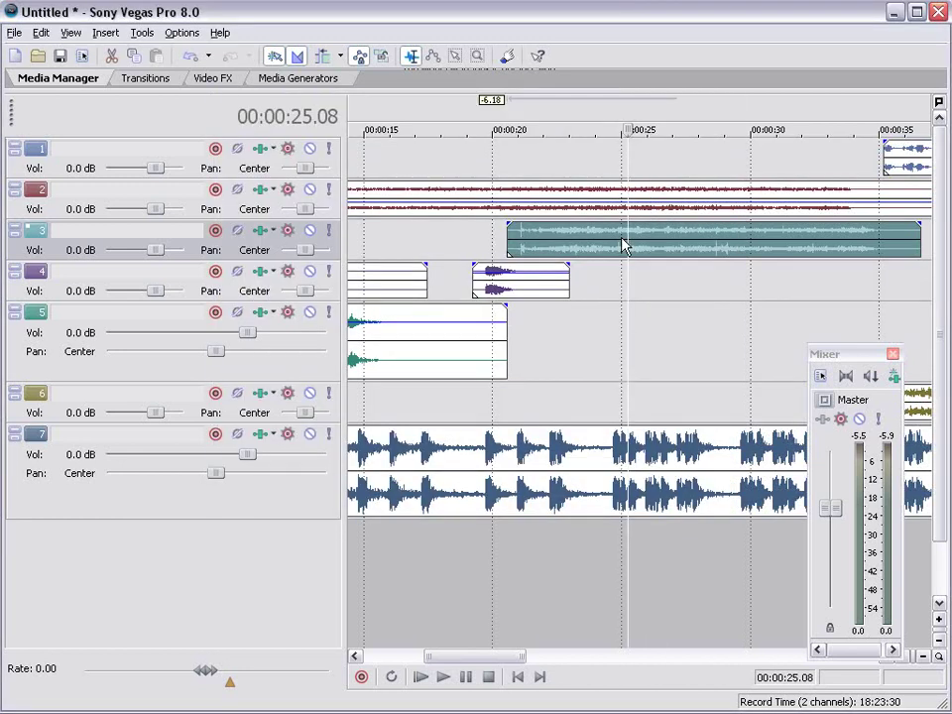
Step: Enlarge track 3 and split its atmosphere clip at five points starting near 24 s
{"action": "mouse_move", "coordinate": [209, 260]}
{"action": "left_mouse_down"}
{"action": "mouse_move", "coordinate": [149, 278]}
{"action": "mouse_move", "coordinate": [149, 306]}
{"action": "left_mouse_up"}
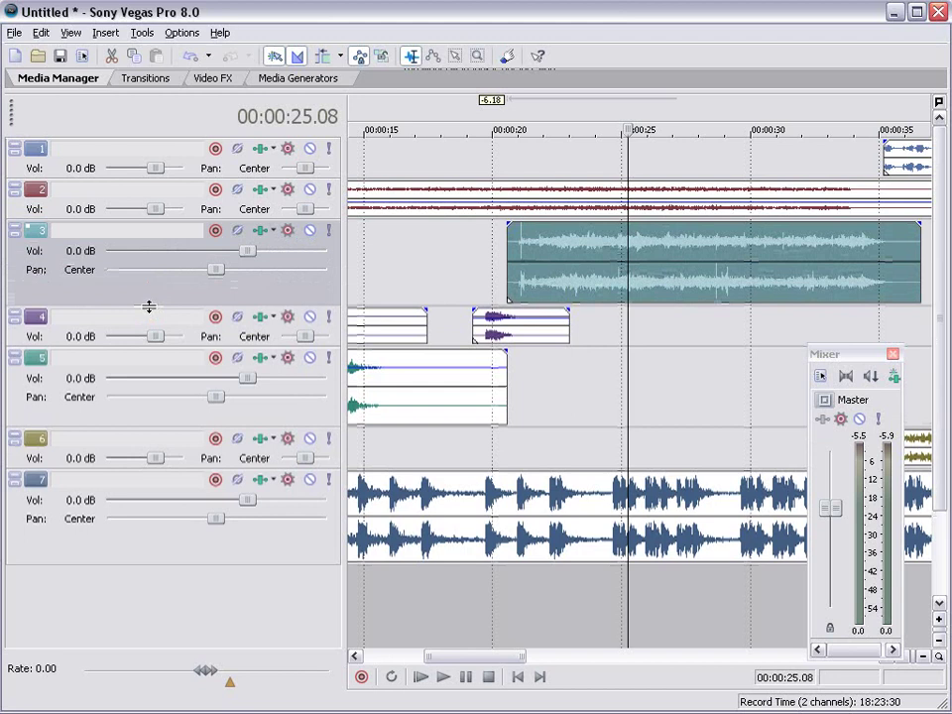
{"action": "left_click", "coordinate": [598, 247]}
{"action": "key", "text": "s"}
{"action": "left_click", "coordinate": [640, 244]}
{"action": "key", "text": "s"}
{"action": "left_click", "coordinate": [692, 256]}
{"action": "key", "text": "s"}
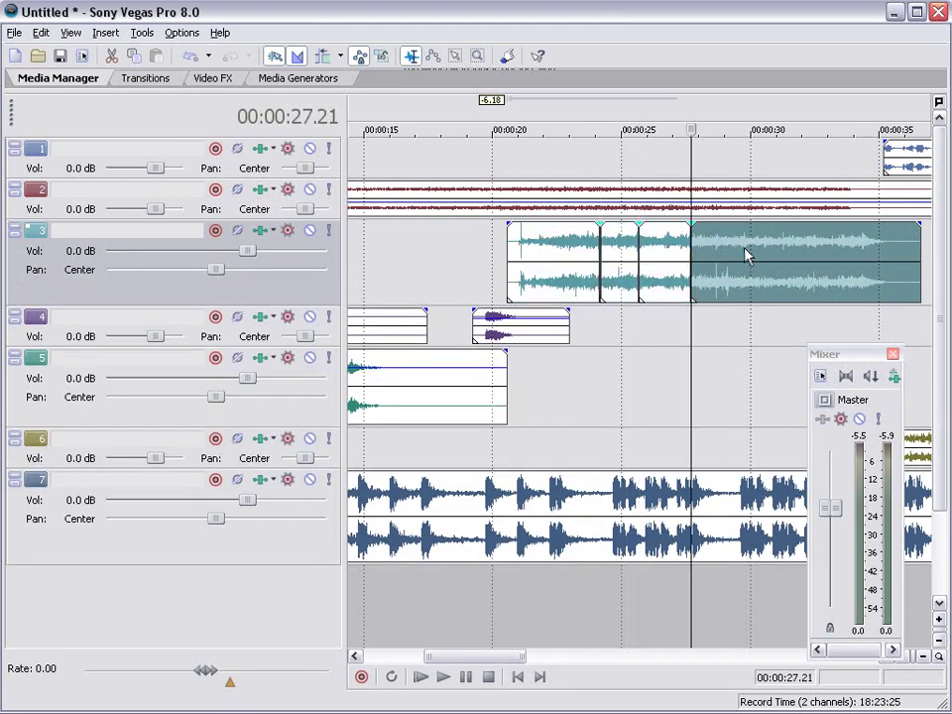
{"action": "left_click", "coordinate": [745, 253]}
{"action": "key", "text": "s"}
{"action": "left_click", "coordinate": [799, 257]}
{"action": "key", "text": "s"}
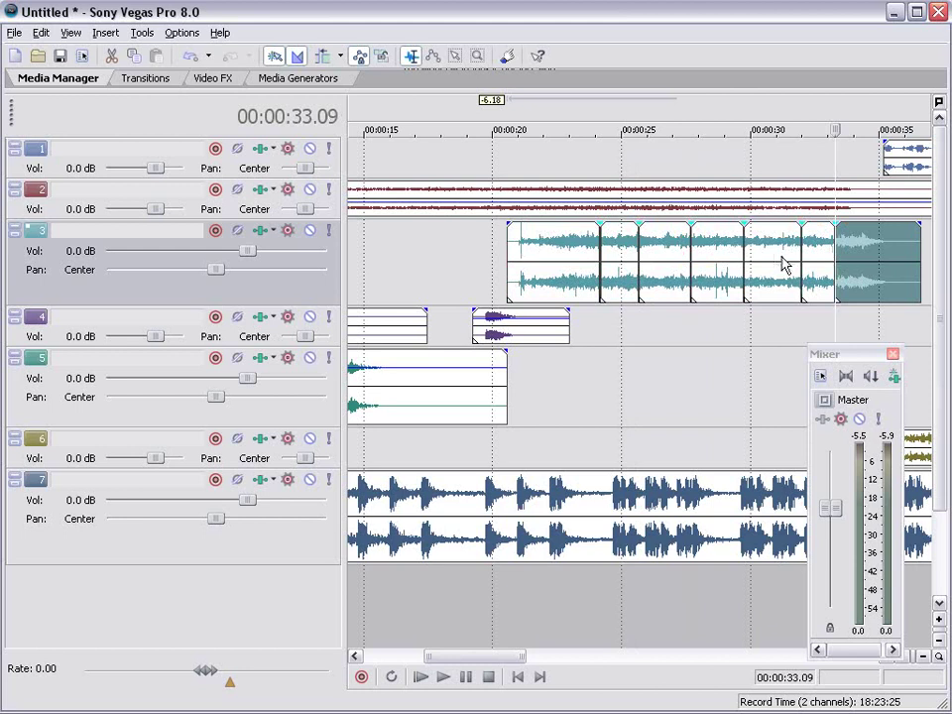
Step: Delete four atmosphere pieces, leaving three short clips separated by gaps
{"action": "left_click", "coordinate": [768, 253]}
{"action": "key", "text": "Delete"}
{"action": "left_click", "coordinate": [654, 242]}
{"action": "key", "text": "Delete"}
{"action": "left_click", "coordinate": [556, 247]}
{"action": "key", "text": "Delete"}
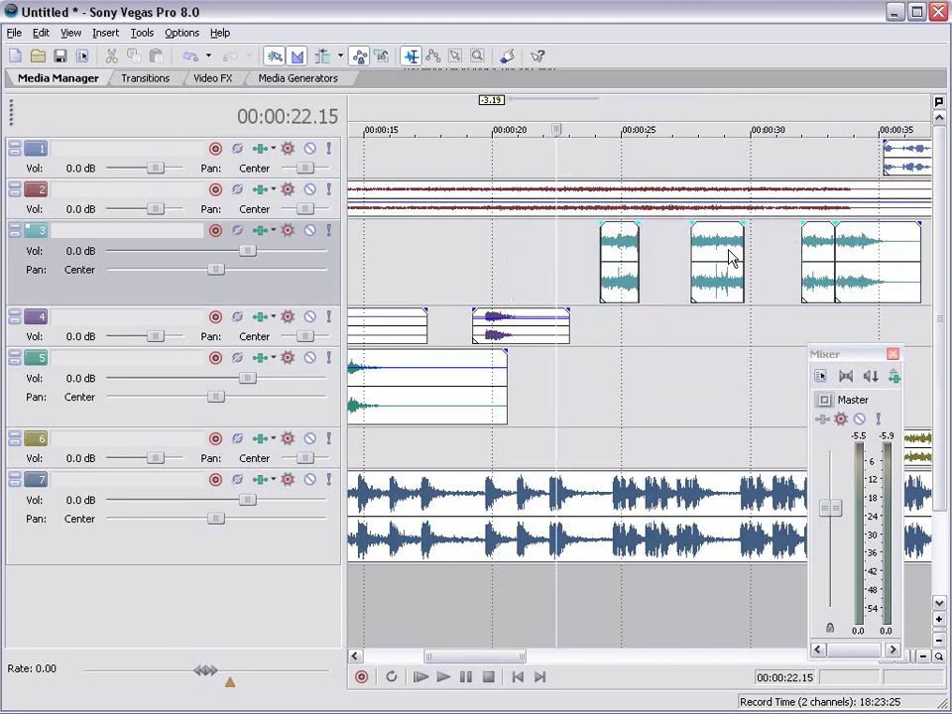
{"action": "left_click", "coordinate": [851, 245]}
{"action": "key", "text": "Delete"}
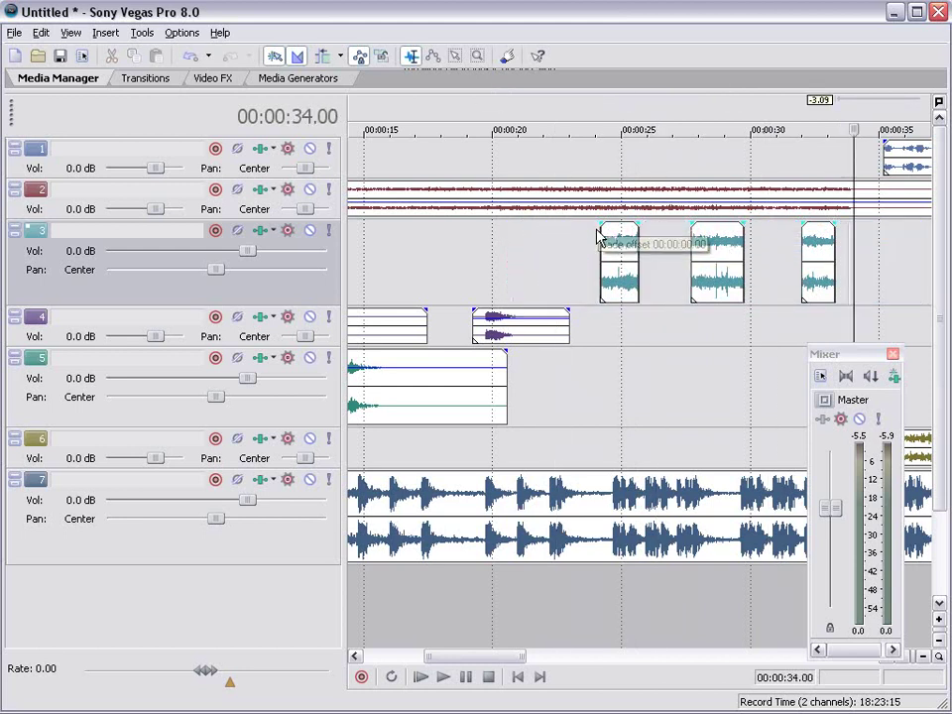
Step: Add fade-ins to the first two remaining atmosphere pieces and audition them
{"action": "left_click_drag", "start_coordinate": [598, 226], "coordinate": [641, 225]}
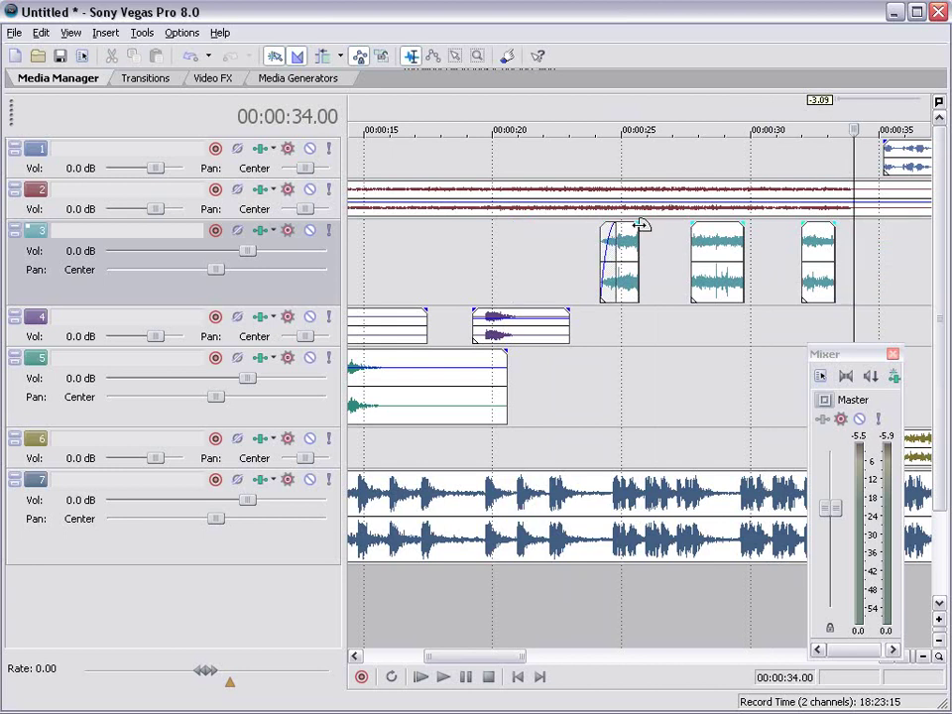
{"action": "key", "text": "space"}
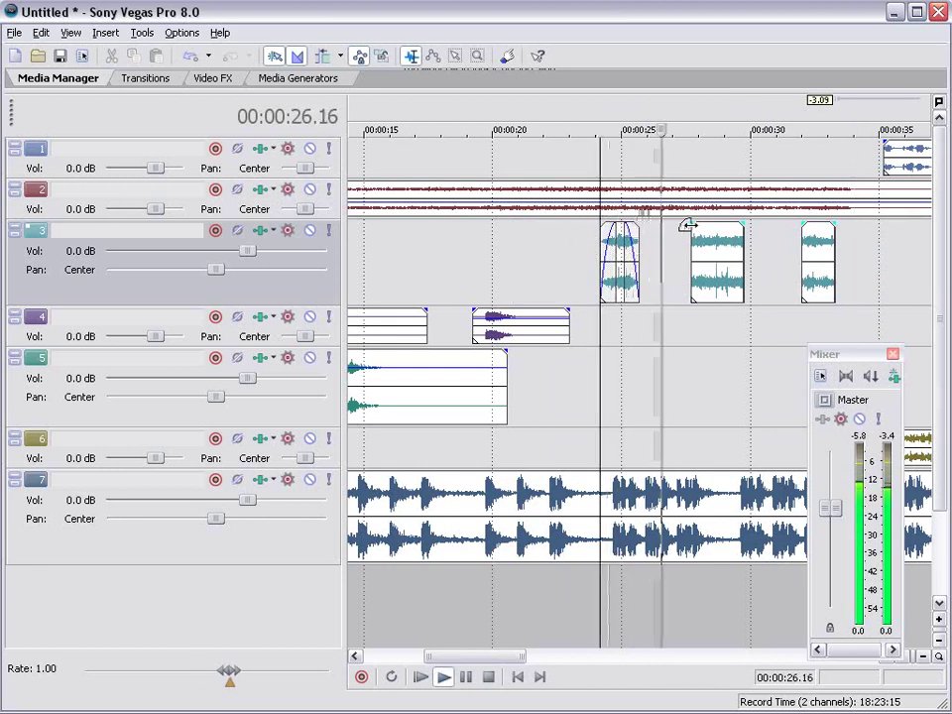
{"action": "left_click_drag", "start_coordinate": [692, 225], "coordinate": [823, 235]}
{"action": "key", "text": "space"}
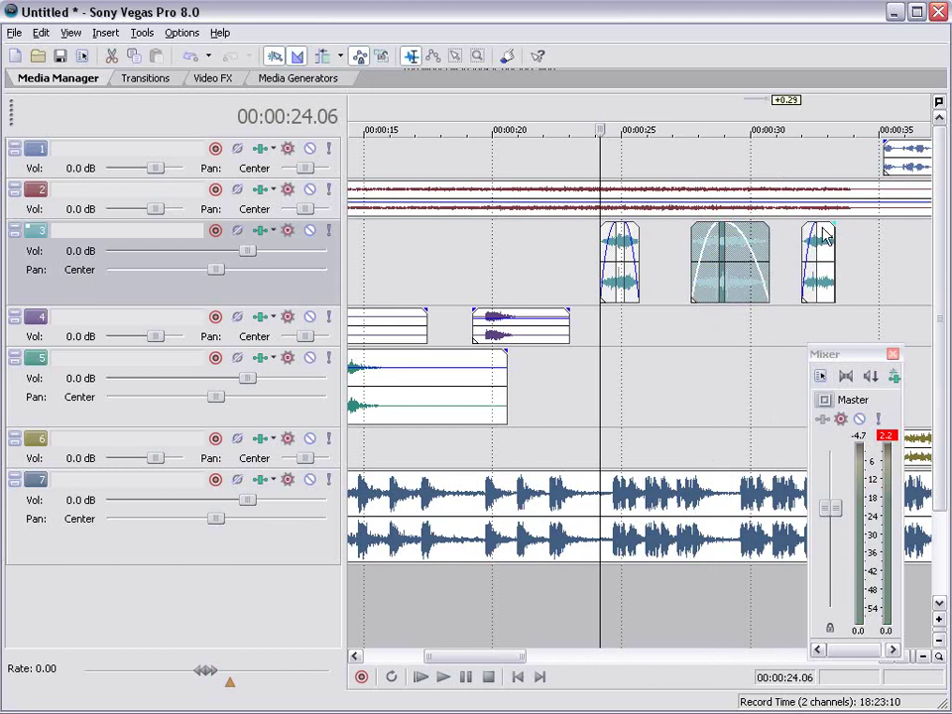
Step: Give track 3 an EQ cutting below about 854 Hz and above 4.4 kHz, then lengthen two pieces
{"action": "left_click", "coordinate": [286, 230]}
{"action": "left_click_drag", "start_coordinate": [227, 294], "coordinate": [293, 242]}
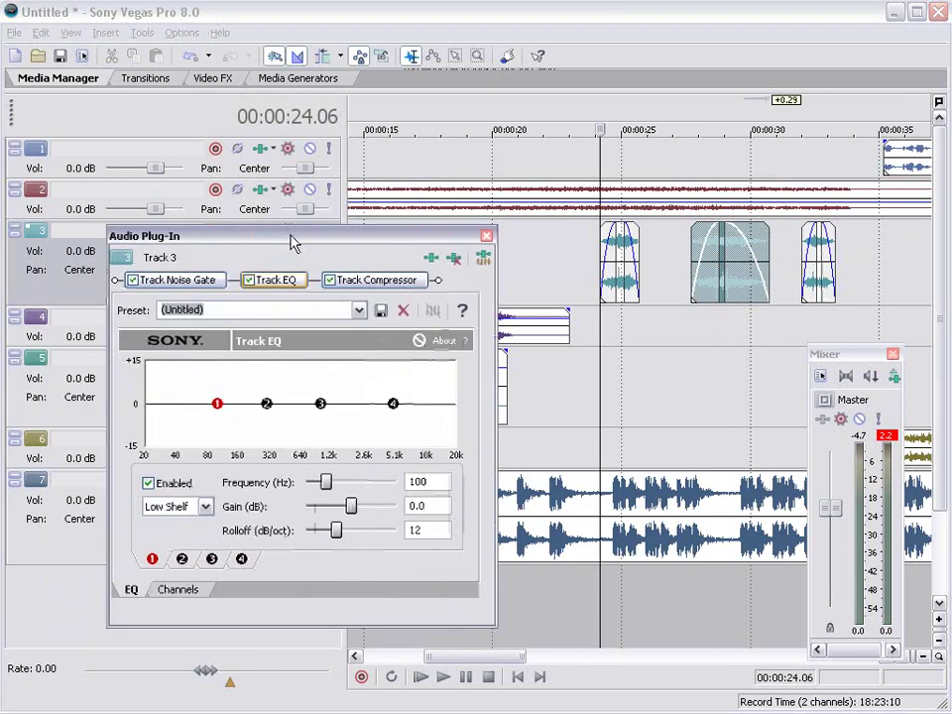
{"action": "left_click_drag", "start_coordinate": [217, 403], "coordinate": [310, 436]}
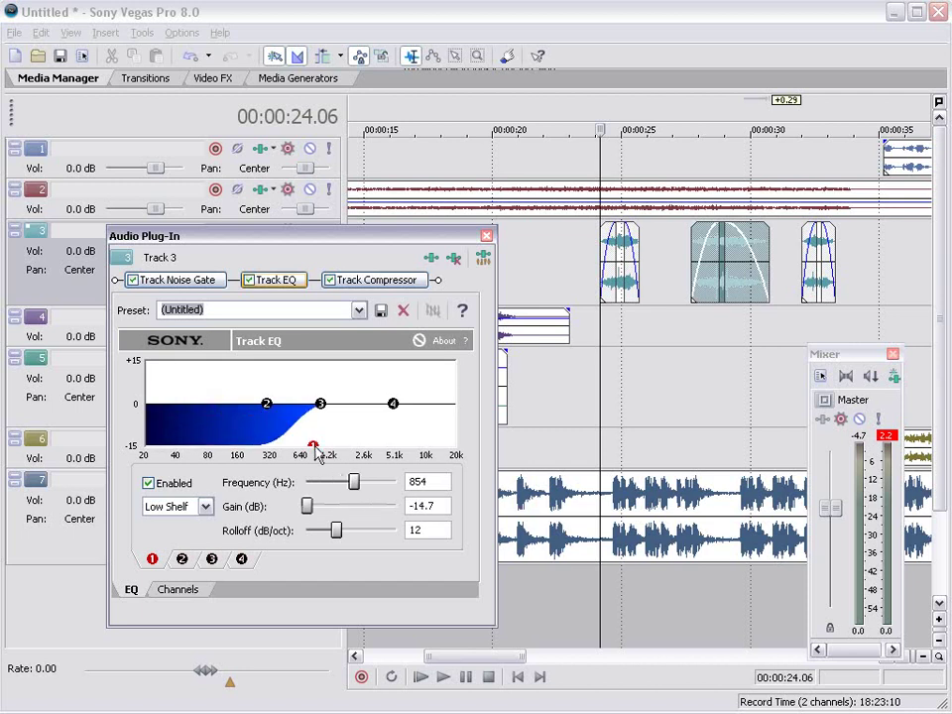
{"action": "left_click", "coordinate": [583, 345]}
{"action": "key", "text": "space"}
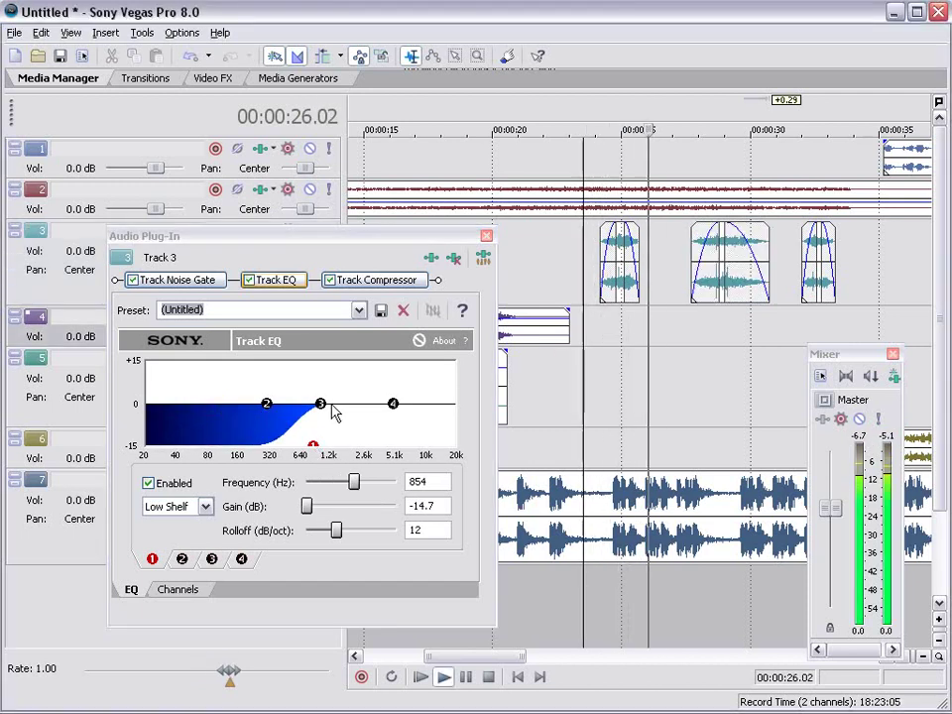
{"action": "left_click_drag", "start_coordinate": [393, 403], "coordinate": [385, 432]}
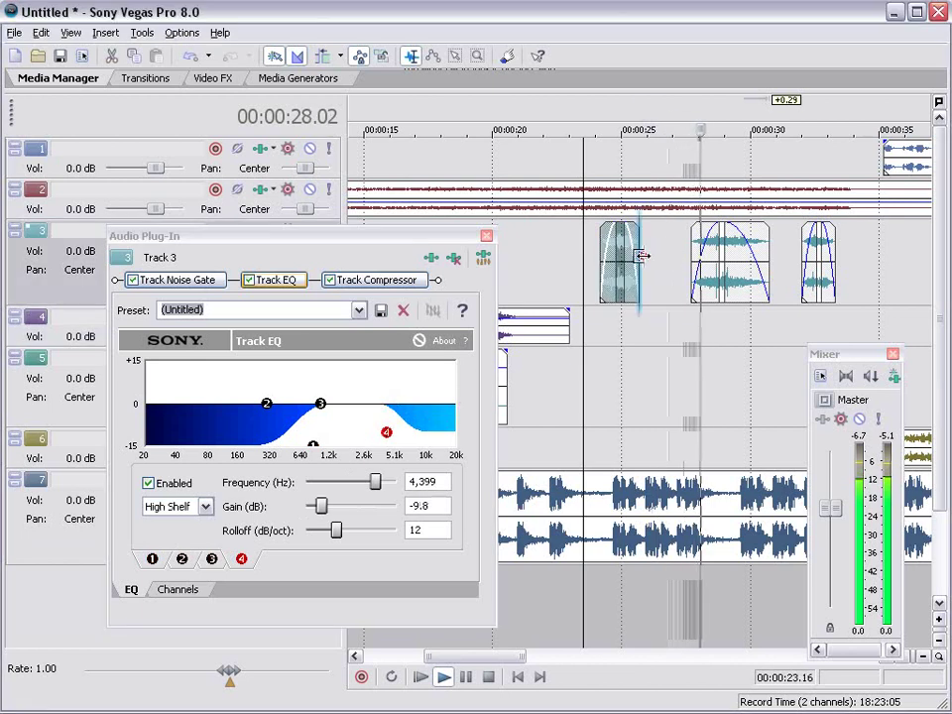
{"action": "mouse_move", "coordinate": [638, 256]}
{"action": "left_mouse_down"}
{"action": "mouse_move", "coordinate": [674, 256]}
{"action": "mouse_move", "coordinate": [638, 229]}
{"action": "left_mouse_up"}
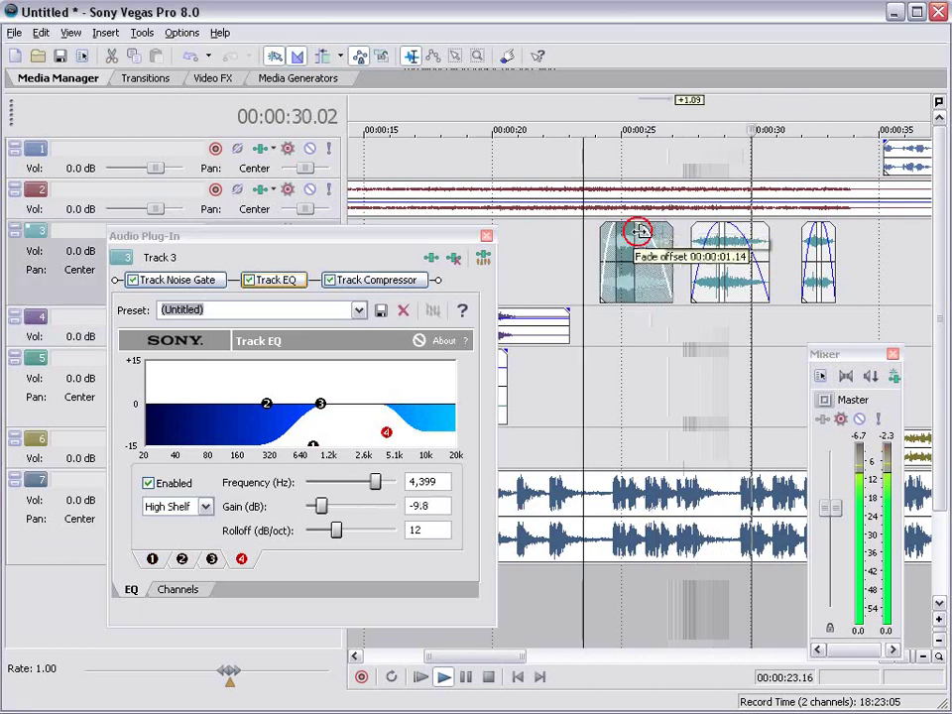
{"action": "left_click_drag", "start_coordinate": [769, 260], "coordinate": [874, 242]}
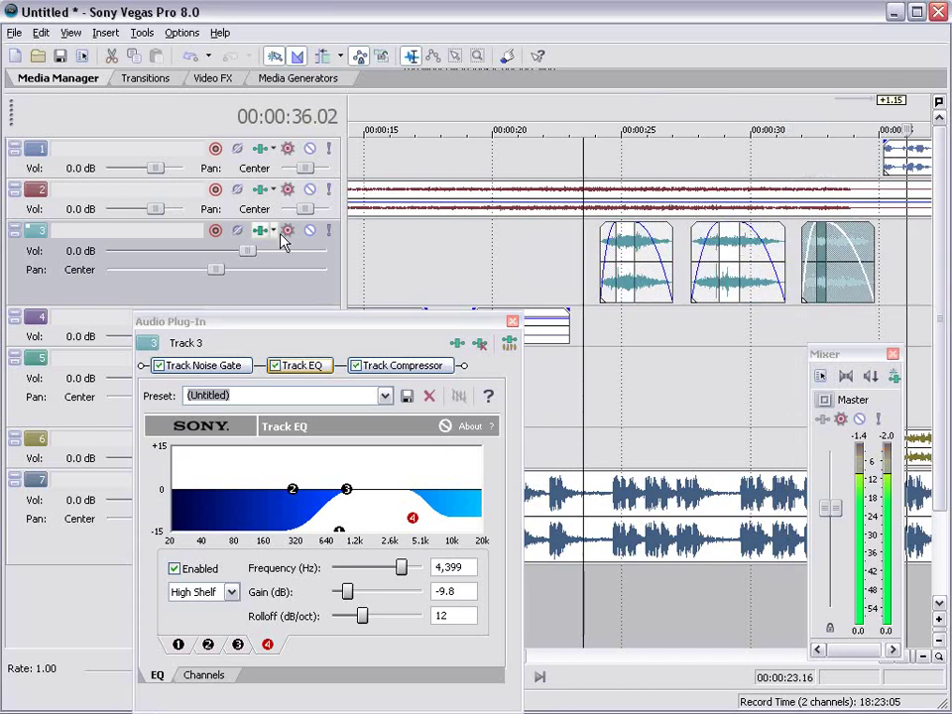
Step: Audition from around 36 seconds, then delete the clip on track 1
{"action": "scroll", "coordinate": [713, 352], "scroll_direction": "down", "scroll_amount": 3}
{"action": "left_click", "coordinate": [674, 158]}
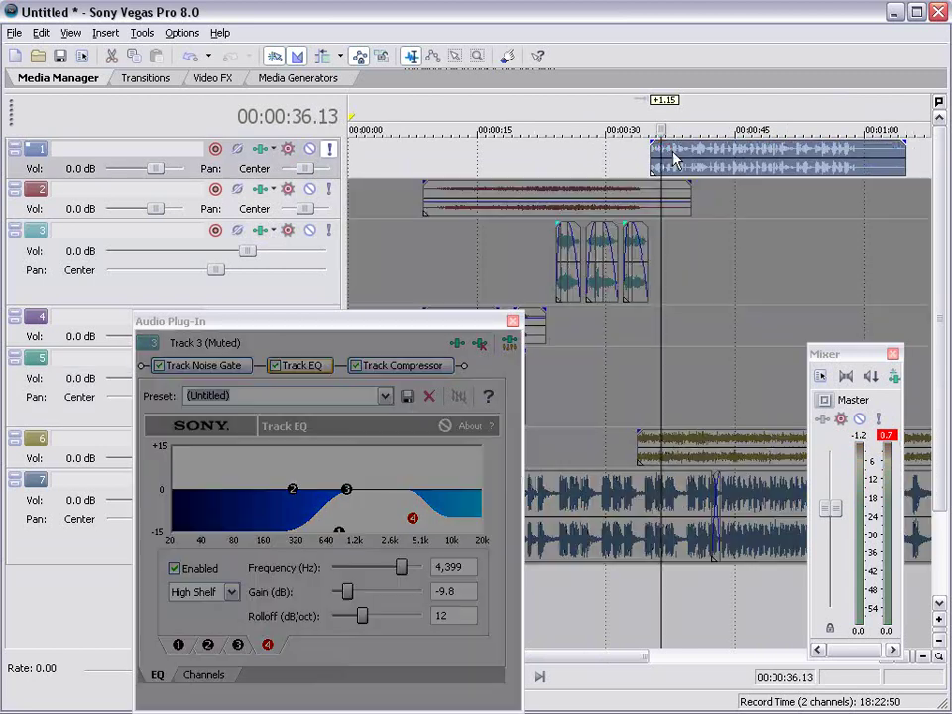
{"action": "key", "text": "space"}
{"action": "key", "text": "space"}
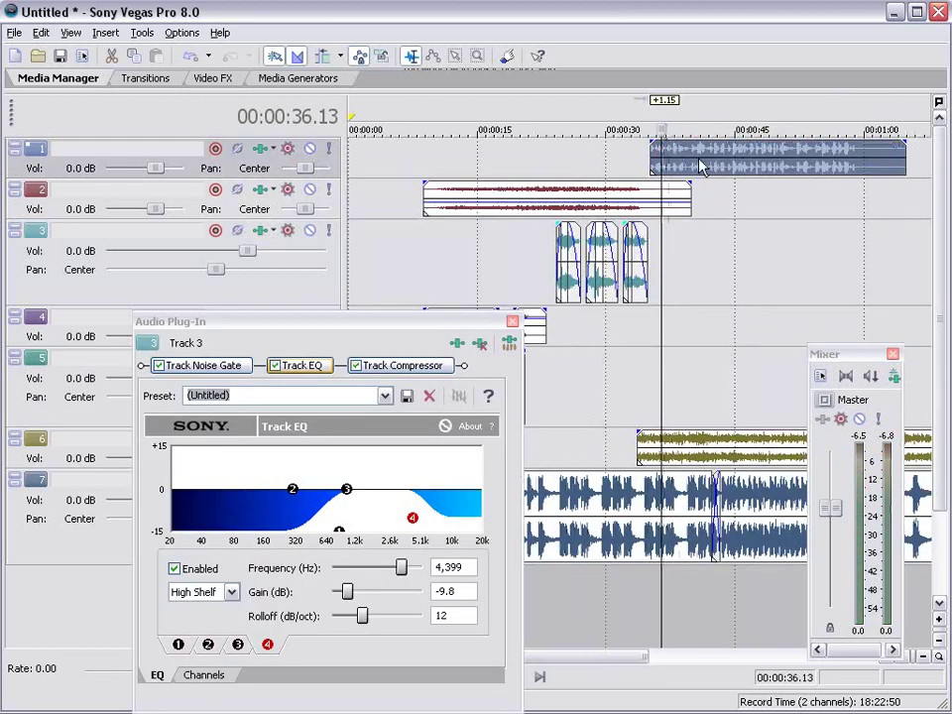
{"action": "key", "text": "Delete"}
Step: Audition from about 51 seconds, then delete the long yellow clip on track 6
{"action": "left_click", "coordinate": [684, 291]}
{"action": "scroll", "coordinate": [614, 394], "scroll_direction": "down", "scroll_amount": 2}
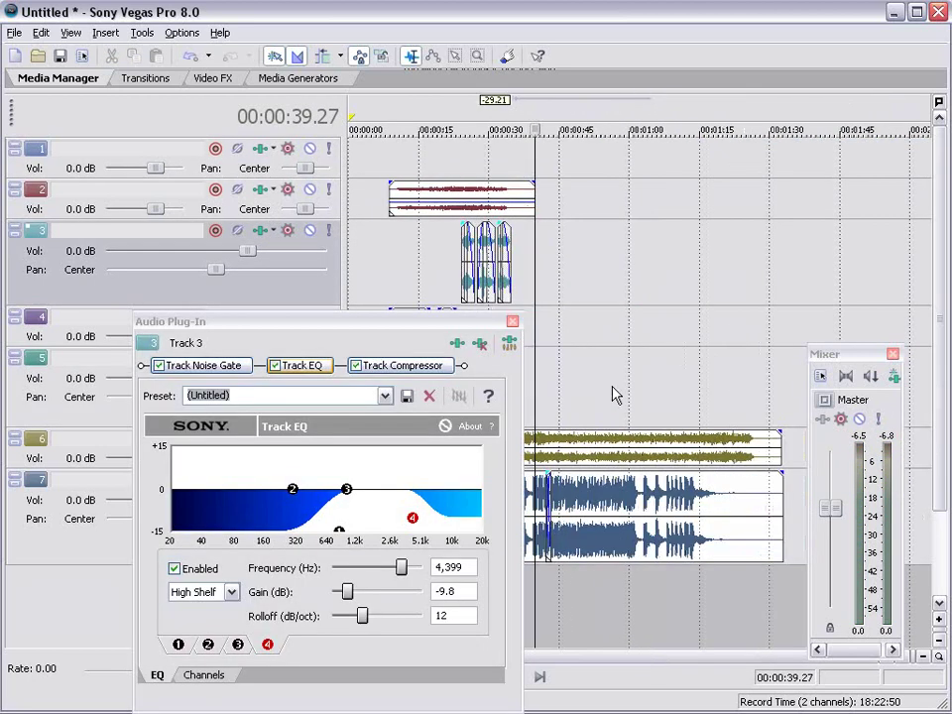
{"action": "left_click", "coordinate": [589, 434]}
{"action": "key", "text": "space"}
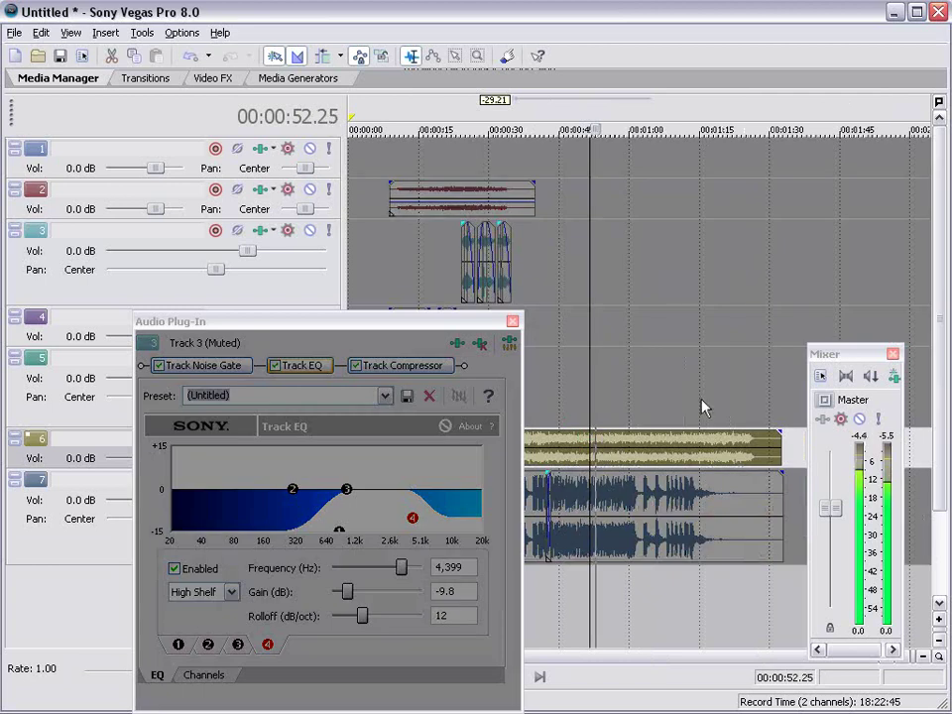
{"action": "key", "text": "space"}
{"action": "left_click", "coordinate": [615, 440]}
{"action": "key", "text": "Delete"}
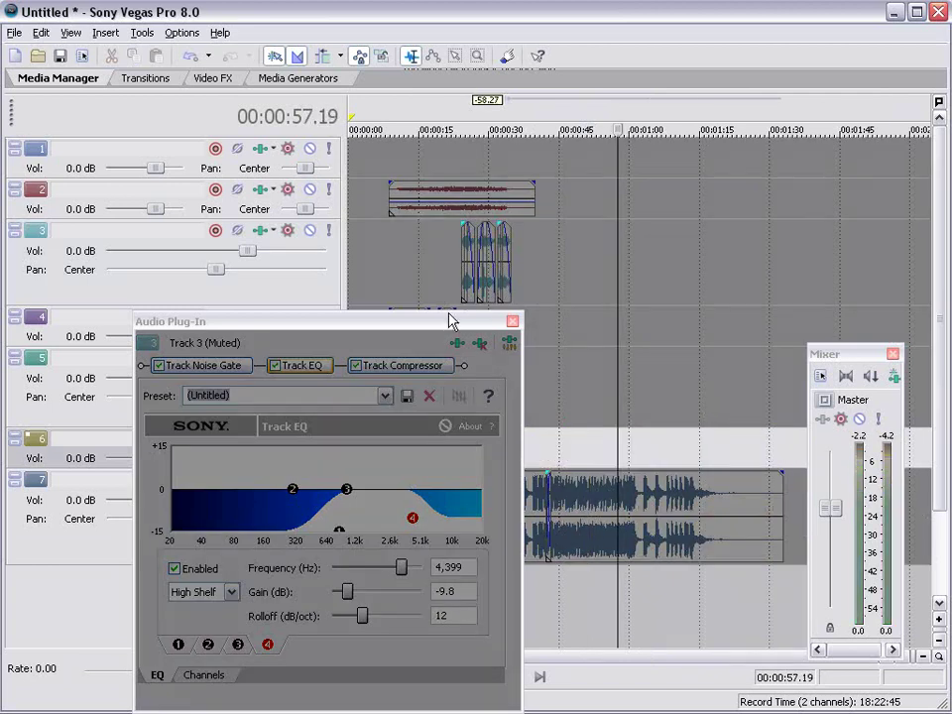
Step: Move the EQ window aside, check positions near 37–52 s, and close the Audio Plug-In window
{"action": "left_click_drag", "start_coordinate": [451, 321], "coordinate": [391, 301]}
{"action": "left_click", "coordinate": [592, 452]}
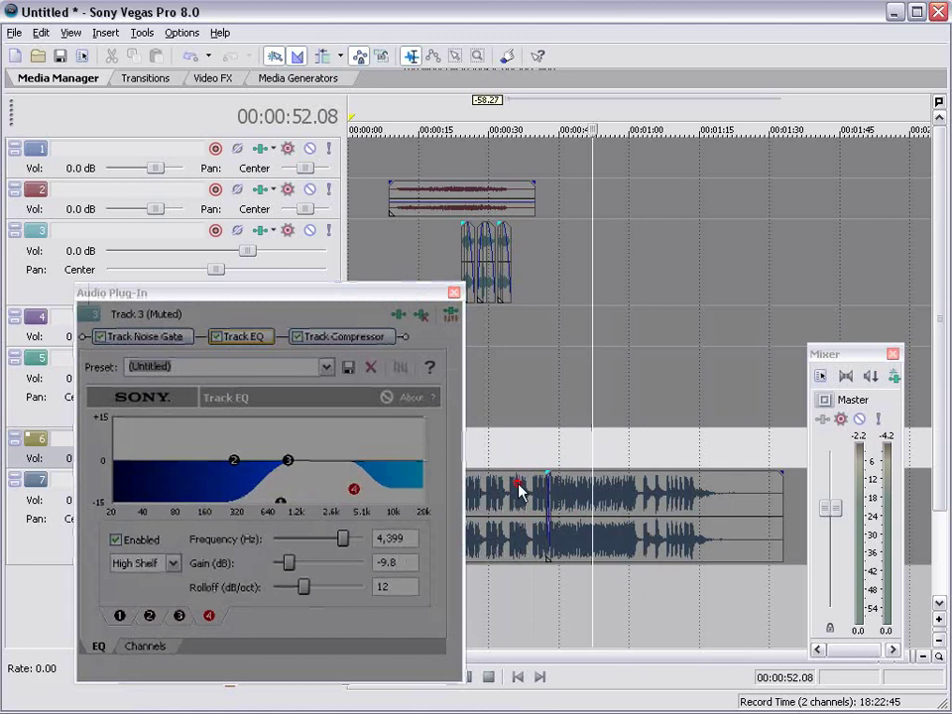
{"action": "left_click", "coordinate": [520, 488]}
{"action": "left_click", "coordinate": [526, 439]}
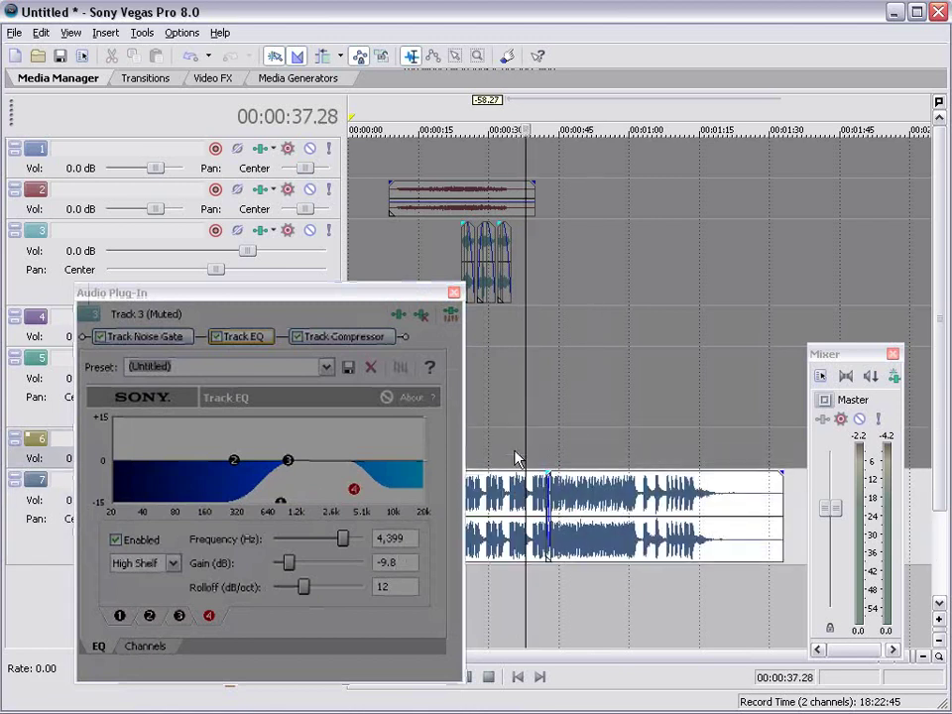
{"action": "left_click", "coordinate": [535, 597]}
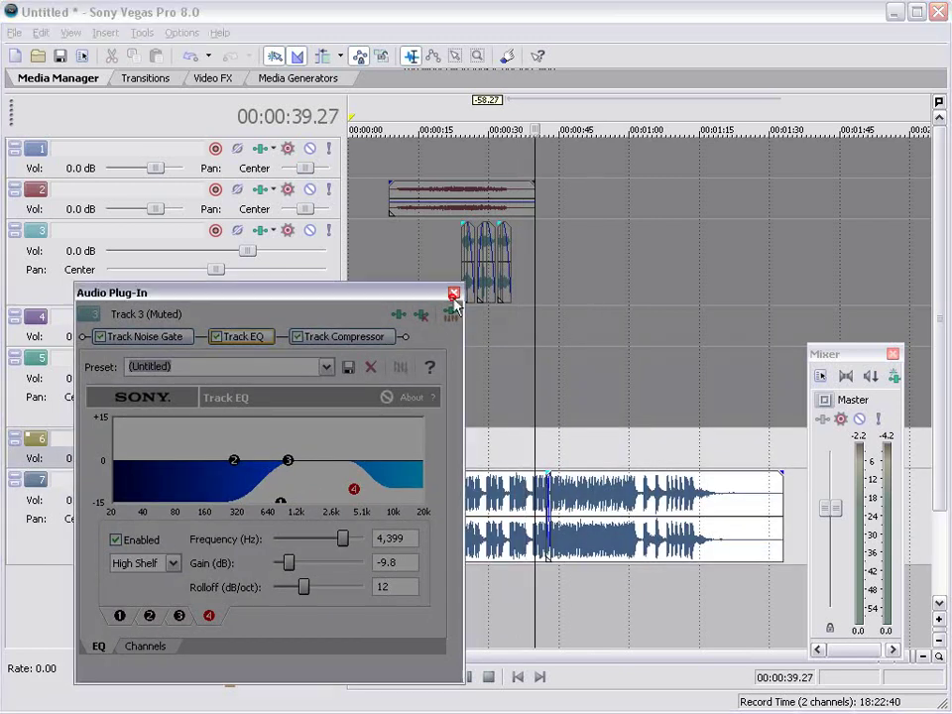
{"action": "left_click", "coordinate": [453, 294]}
{"action": "left_click", "coordinate": [329, 442]}
Step: Move the right section of track 7's drum clip onto track 6, sliding it earlier to overlap
{"action": "left_click", "coordinate": [482, 456]}
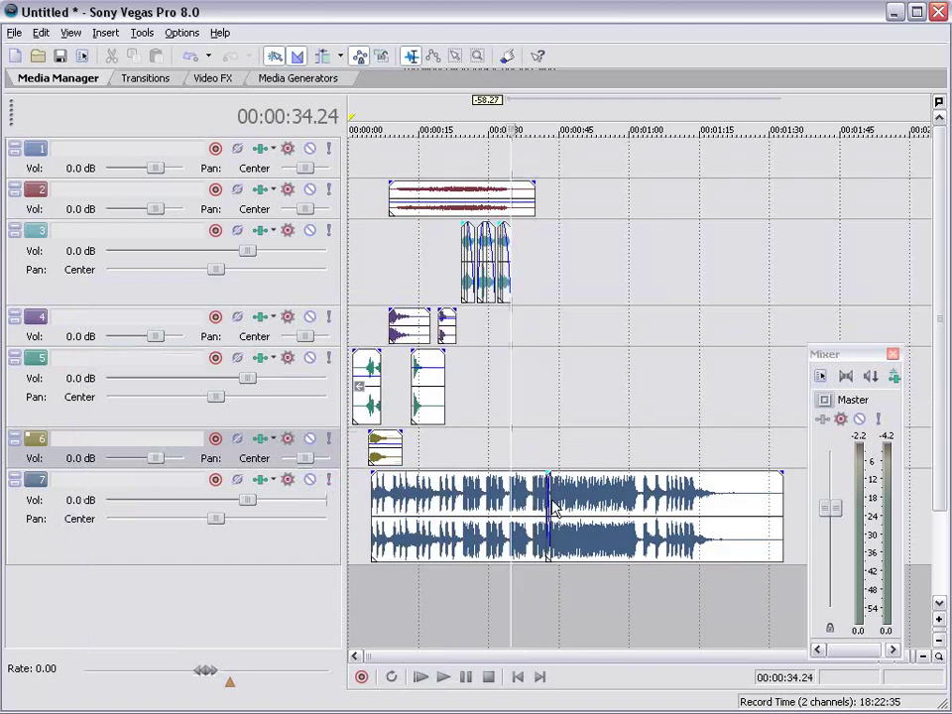
{"action": "left_click", "coordinate": [583, 503]}
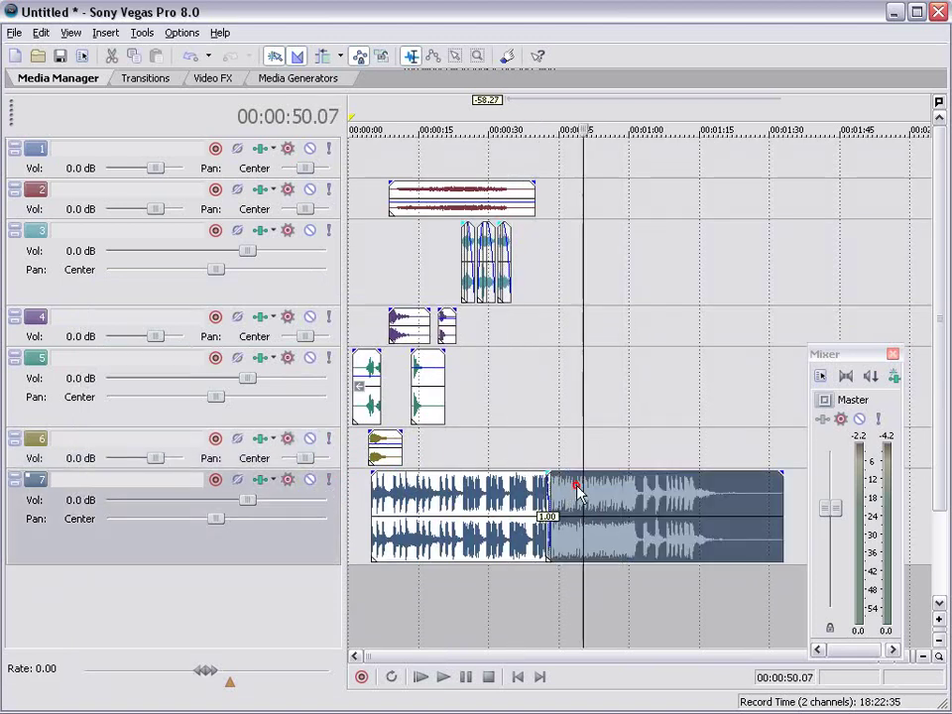
{"action": "mouse_move", "coordinate": [578, 492]}
{"action": "left_mouse_down"}
{"action": "mouse_move", "coordinate": [569, 454]}
{"action": "mouse_move", "coordinate": [535, 451]}
{"action": "left_mouse_up"}
{"action": "left_click", "coordinate": [507, 418]}
{"action": "scroll", "coordinate": [580, 467], "scroll_direction": "up", "scroll_amount": 3}
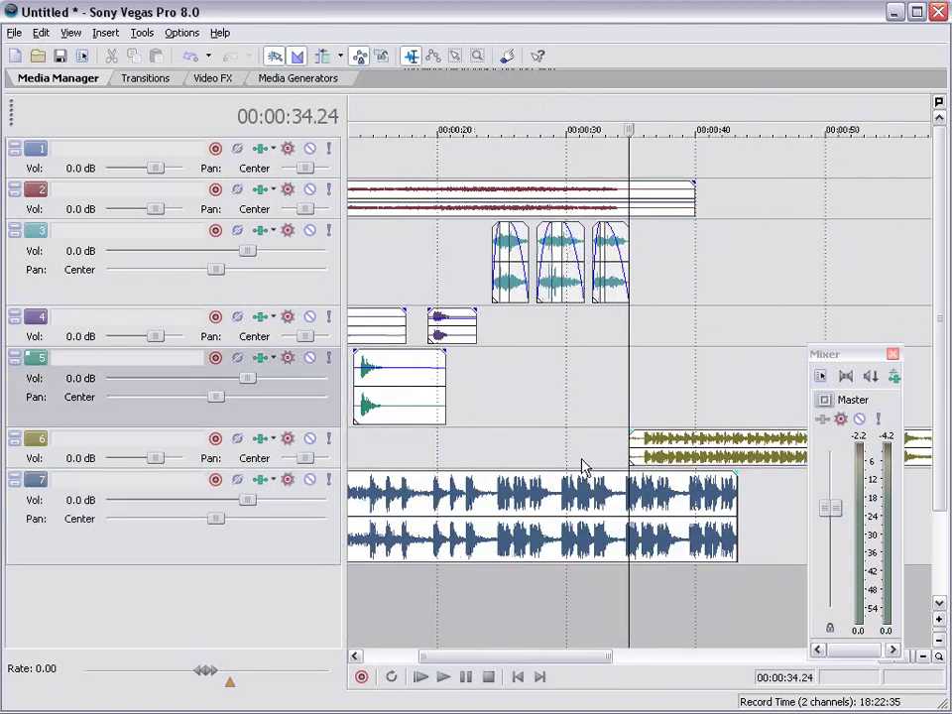
{"action": "scroll", "coordinate": [630, 461], "scroll_direction": "up", "scroll_amount": 2}
{"action": "scroll", "coordinate": [682, 459], "scroll_direction": "up", "scroll_amount": 2}
{"action": "left_click_drag", "start_coordinate": [682, 459], "coordinate": [639, 456]}
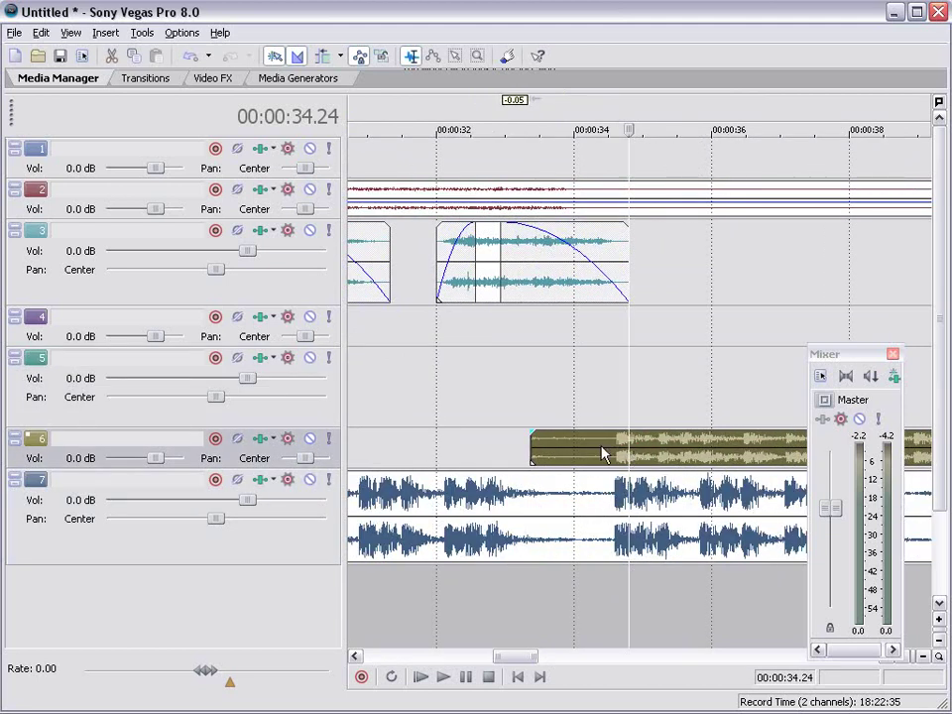
Step: Split off track 7's leftover tail, delete it, and audition the transition from about 33 seconds
{"action": "left_click", "coordinate": [610, 497]}
{"action": "key", "text": "s"}
{"action": "key", "text": "Delete"}
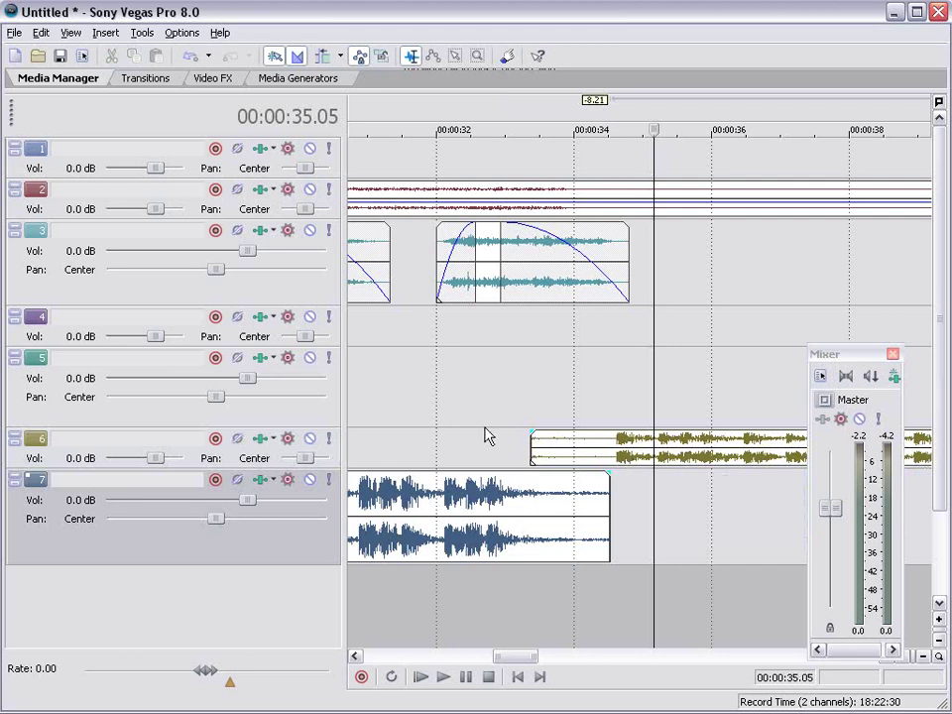
{"action": "left_click", "coordinate": [541, 388]}
{"action": "scroll", "coordinate": [567, 389], "scroll_direction": "down", "scroll_amount": 4}
{"action": "scroll", "coordinate": [570, 387], "scroll_direction": "down", "scroll_amount": 2}
{"action": "scroll", "coordinate": [570, 387], "scroll_direction": "up", "scroll_amount": 4}
{"action": "key", "text": "space"}
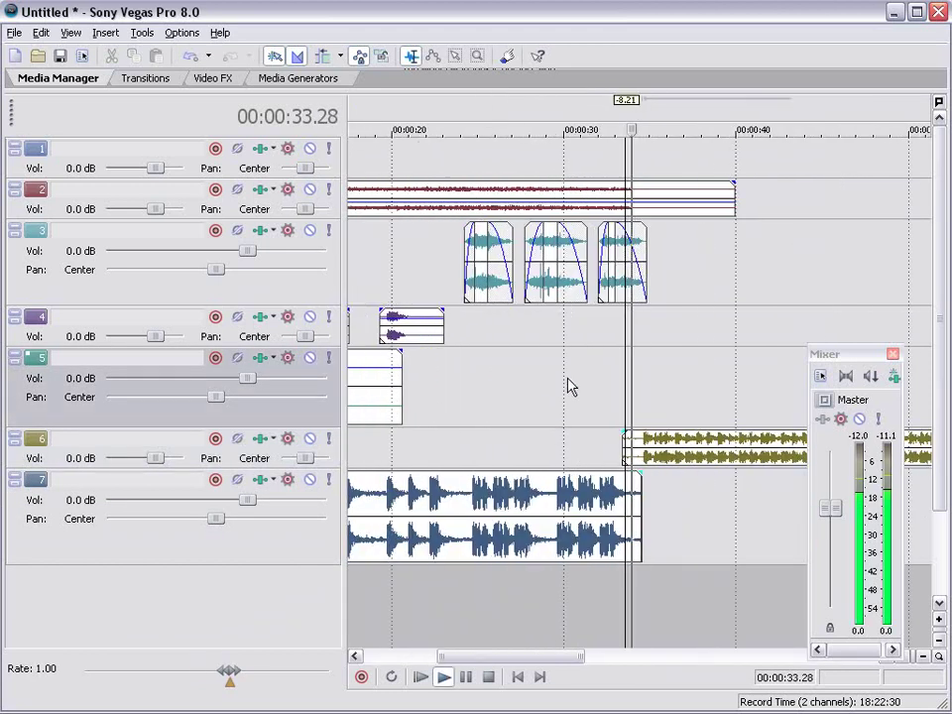
{"action": "key", "text": "space"}
Step: Split the track 6 clip at its end point and delete the part past the cut
{"action": "scroll", "coordinate": [607, 311], "scroll_direction": "down", "scroll_amount": 3}
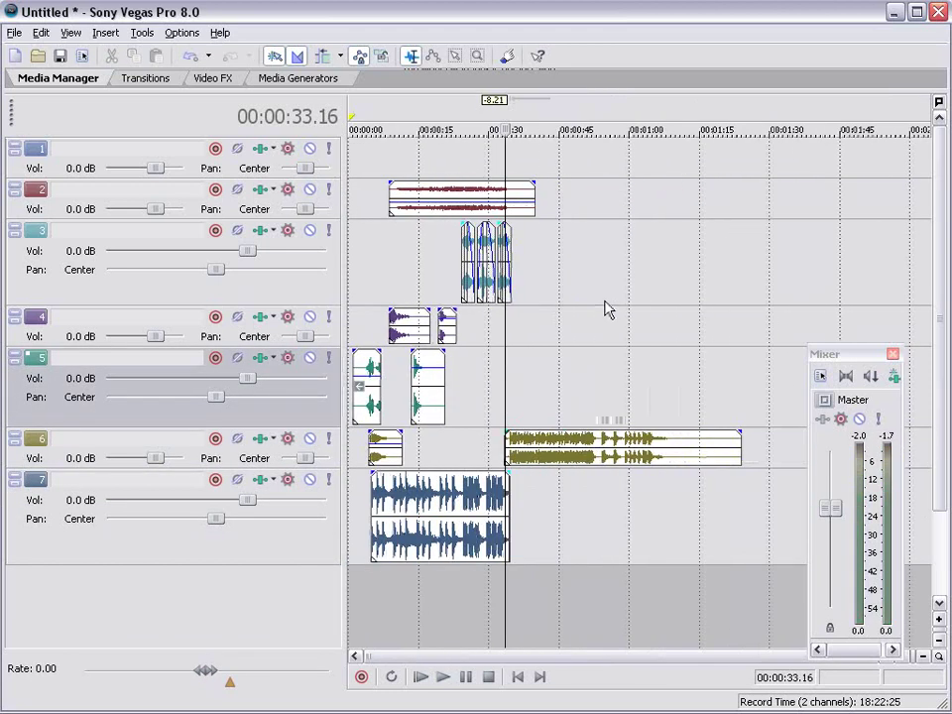
{"action": "left_click", "coordinate": [597, 444]}
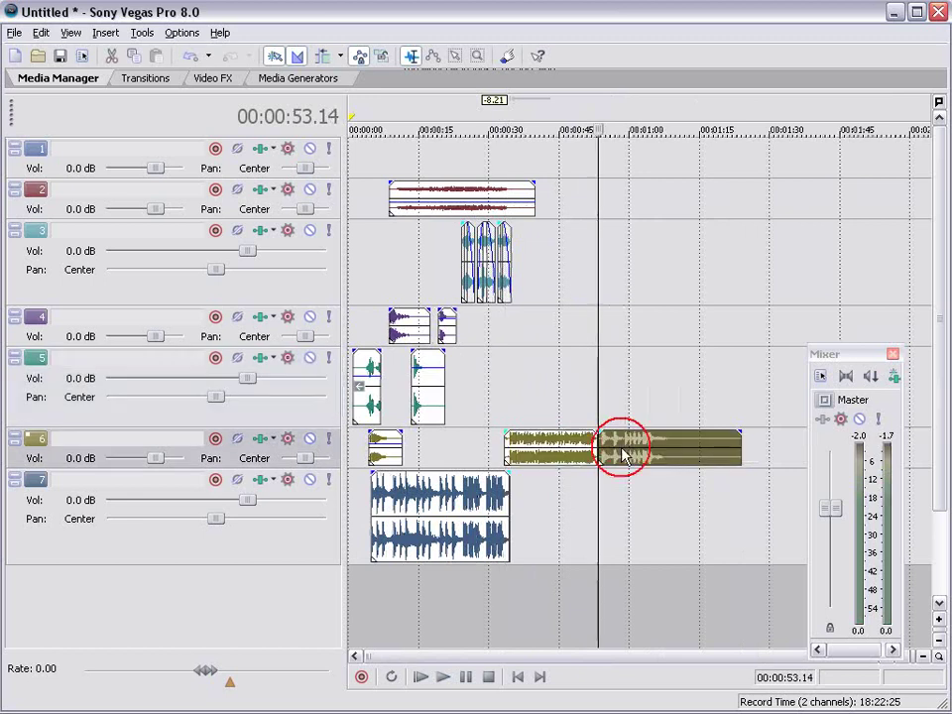
{"action": "key", "text": "s"}
{"action": "key", "text": "Delete"}
Step: Ctrl-drag a crossfading copy of track 2's clip and lower its gain to -4.5 dB
{"action": "left_click", "coordinate": [558, 355]}
{"action": "left_click", "coordinate": [433, 186]}
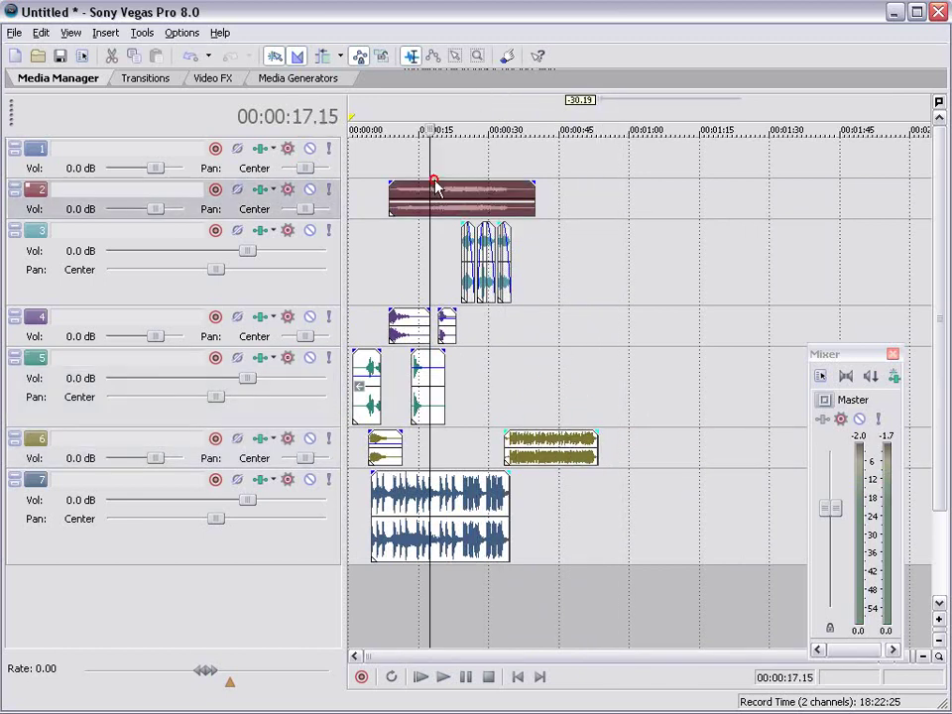
{"action": "left_click_drag", "start_coordinate": [424, 203], "coordinate": [560, 216]}
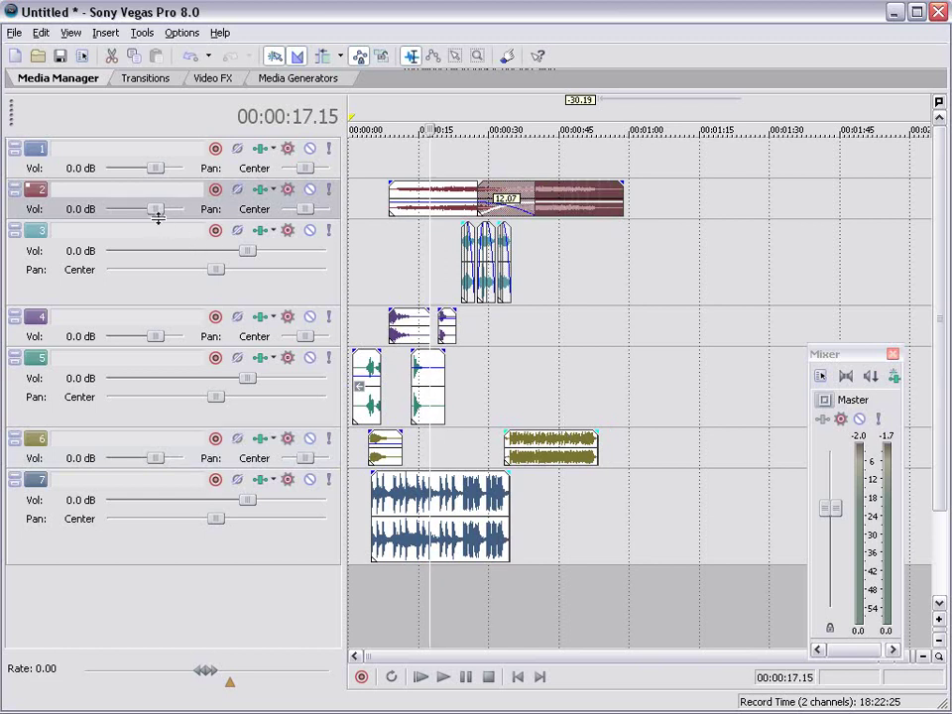
{"action": "left_click_drag", "start_coordinate": [157, 218], "coordinate": [179, 291]}
{"action": "left_click_drag", "start_coordinate": [571, 258], "coordinate": [573, 234]}
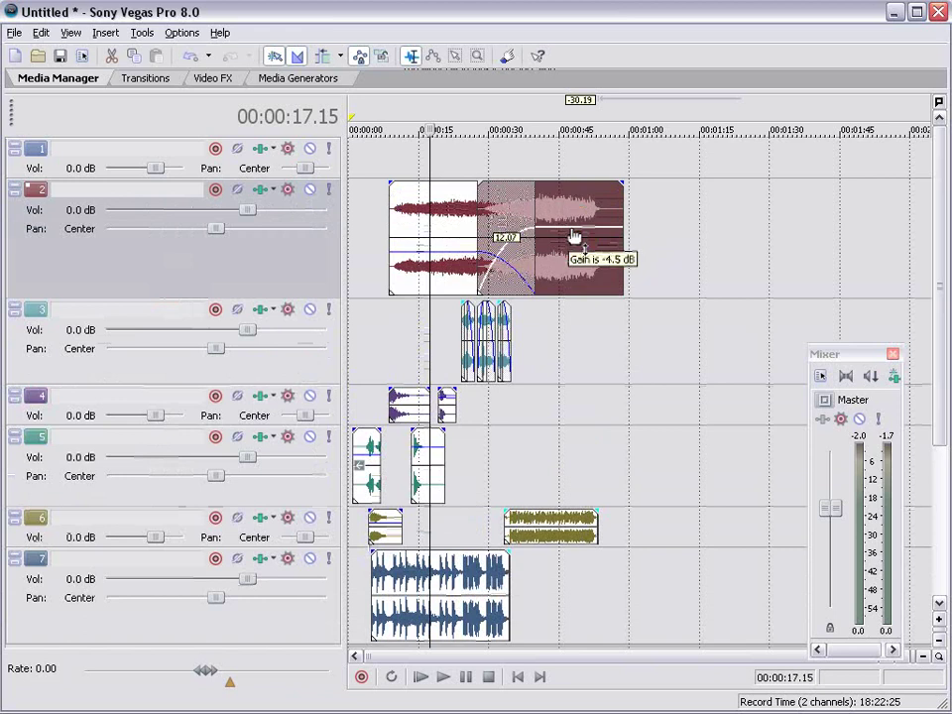
Step: Audition the new crossfade from about 27 seconds and lengthen track 3's last clip
{"action": "left_click", "coordinate": [482, 391]}
{"action": "key", "text": "space"}
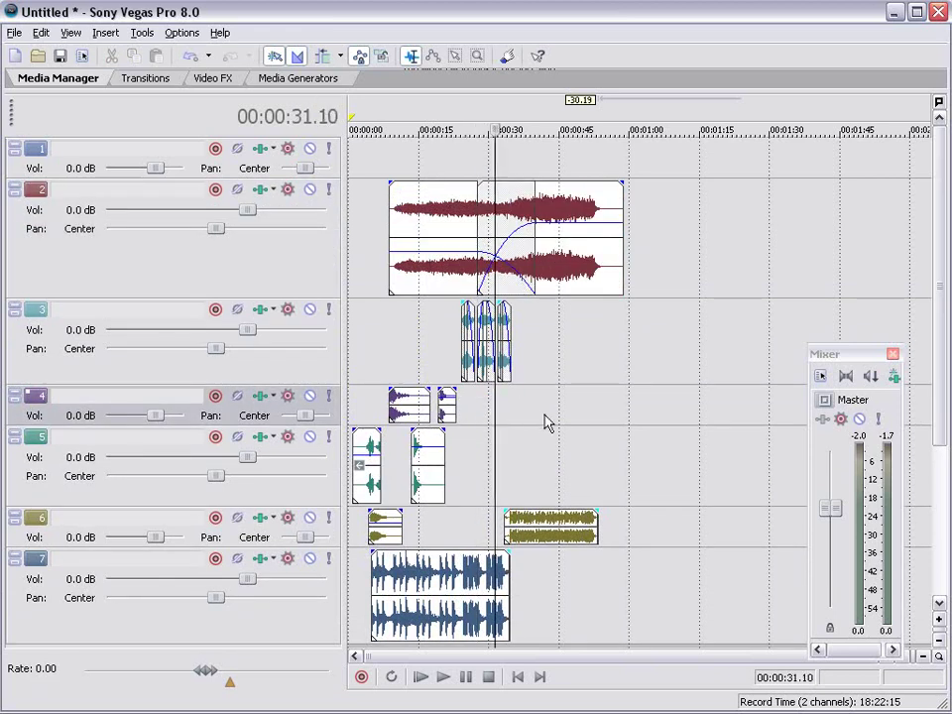
{"action": "scroll", "coordinate": [555, 414], "scroll_direction": "up", "scroll_amount": 5}
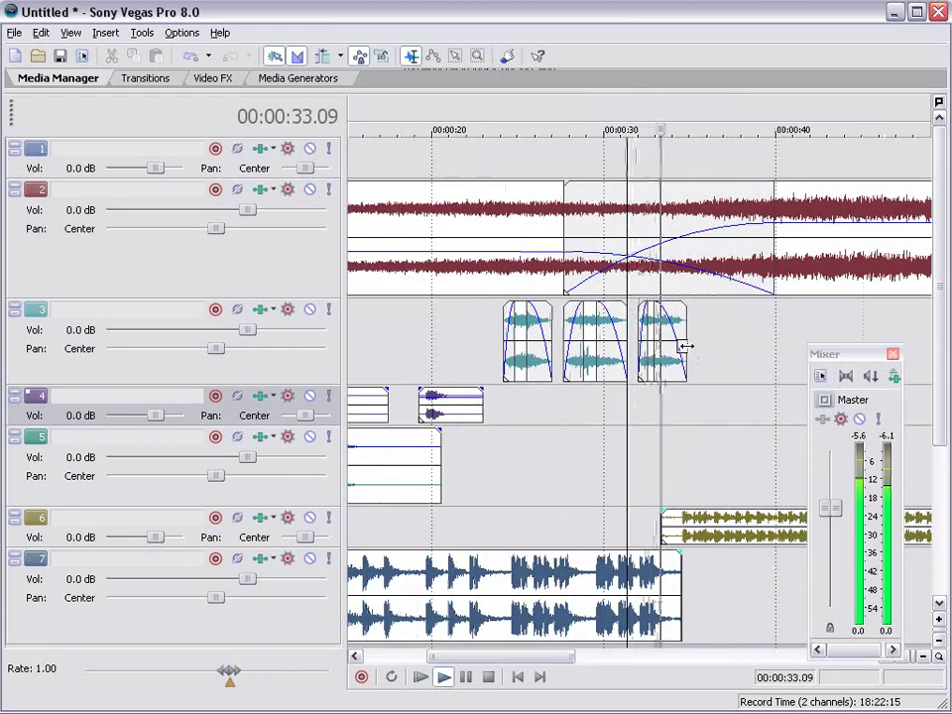
{"action": "left_click_drag", "start_coordinate": [685, 344], "coordinate": [809, 347]}
Step: Extend track 3's last clip to about 48 seconds and set track 2's copy to -4.0 dB
{"action": "scroll", "coordinate": [662, 418], "scroll_direction": "down", "scroll_amount": 3}
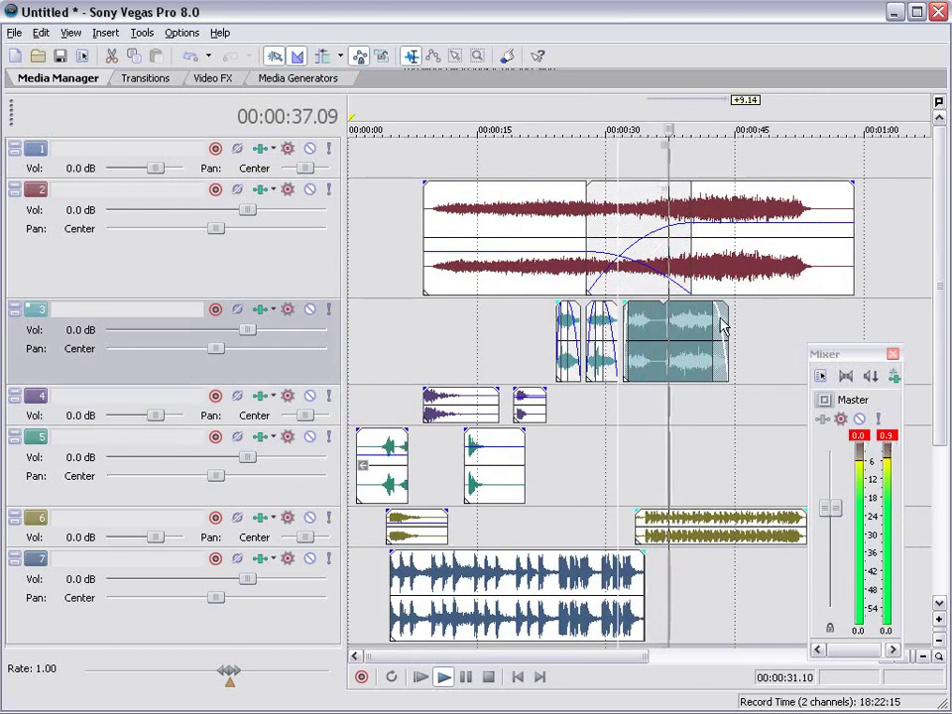
{"action": "left_click_drag", "start_coordinate": [728, 325], "coordinate": [771, 328]}
{"action": "left_click_drag", "start_coordinate": [721, 184], "coordinate": [710, 233]}
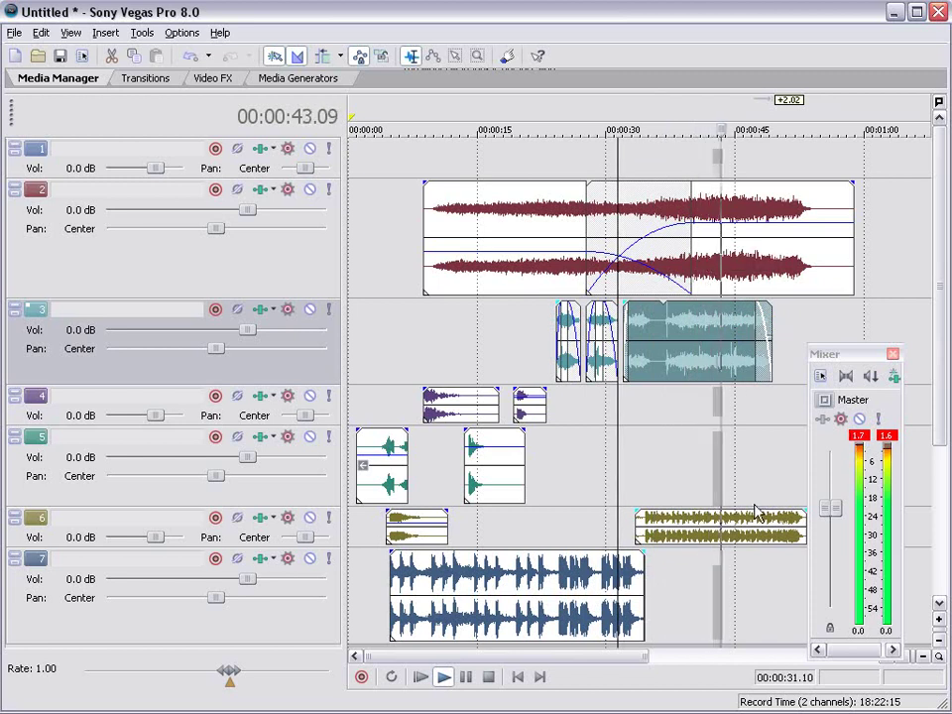
{"action": "key", "text": "space"}
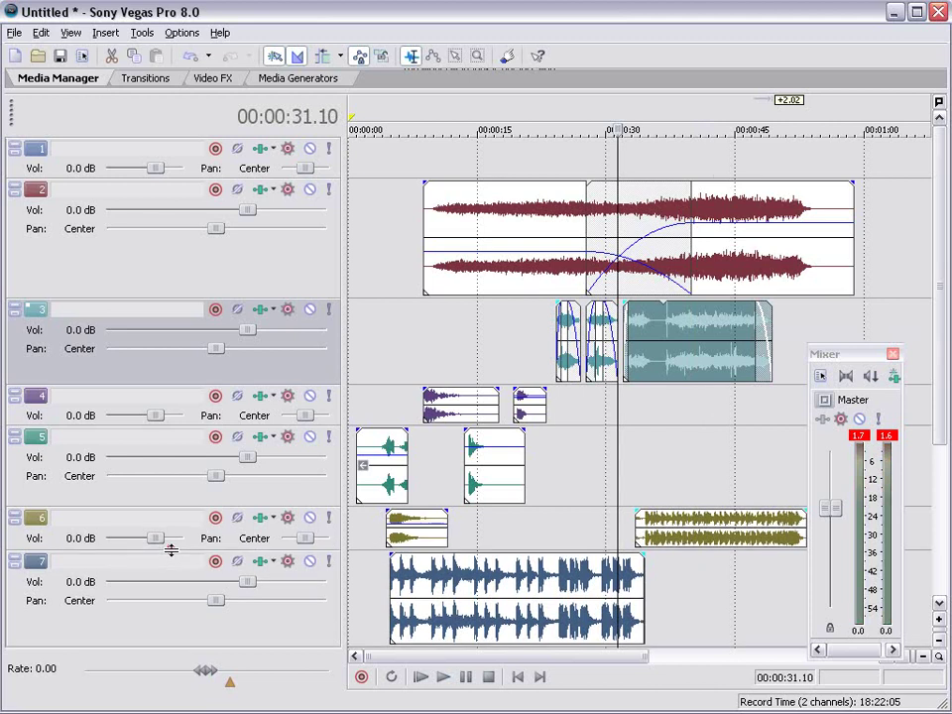
Step: Enlarge track 6, move the Mixer aside, and lower the master output to about -3.4 dB
{"action": "left_click_drag", "start_coordinate": [173, 551], "coordinate": [173, 591]}
{"action": "left_click_drag", "start_coordinate": [885, 357], "coordinate": [912, 338]}
{"action": "left_click", "coordinate": [716, 412]}
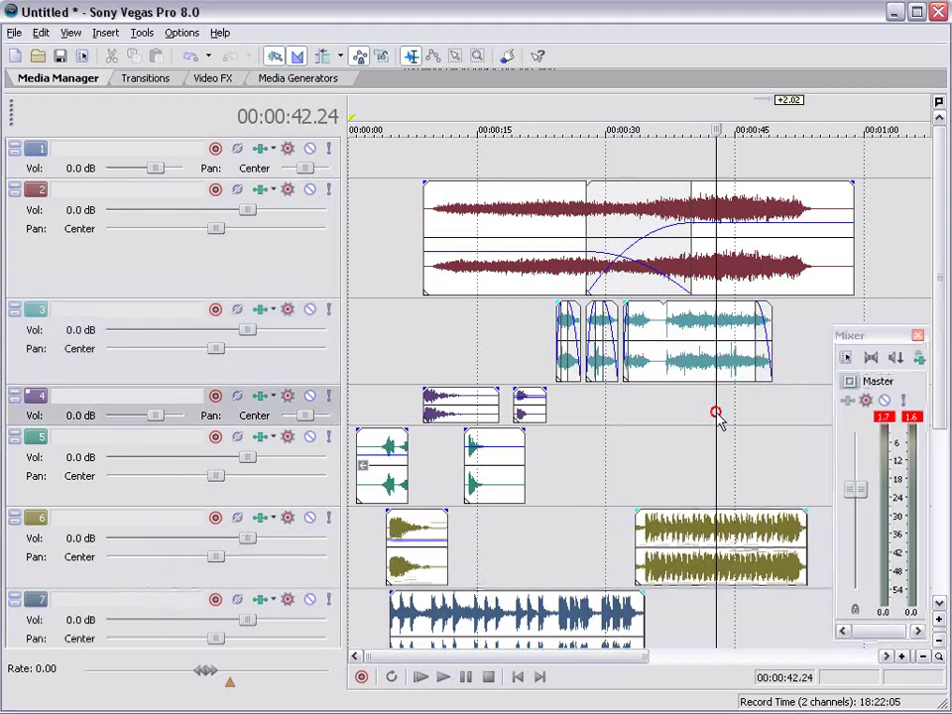
{"action": "left_click", "coordinate": [856, 491]}
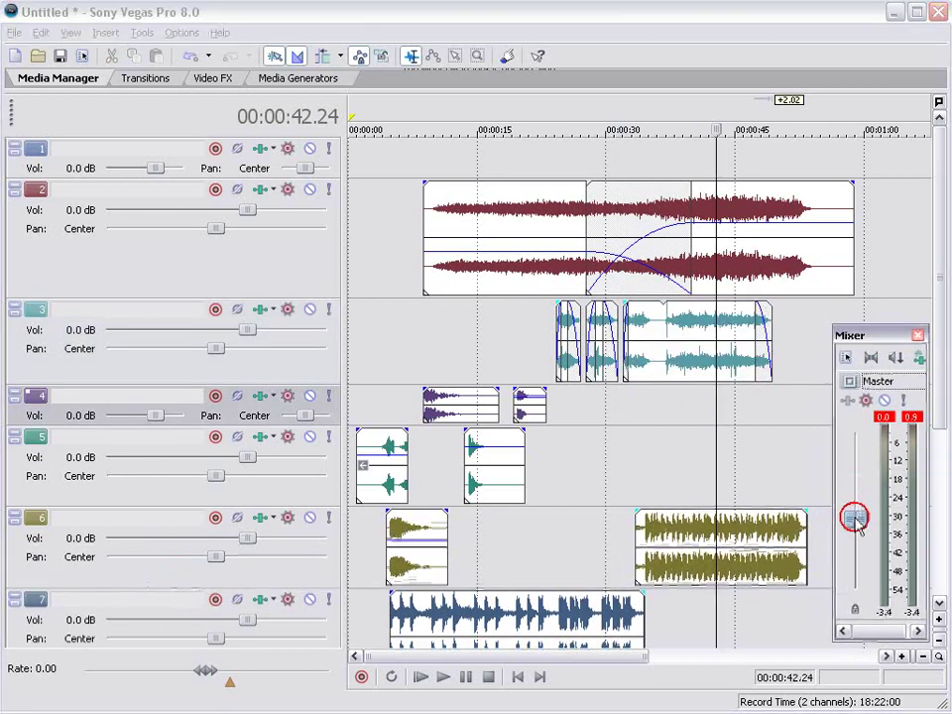
Step: Audition from 42 seconds, split the track 6 clip and delete its middle section
{"action": "left_click", "coordinate": [711, 448]}
{"action": "scroll", "coordinate": [751, 441], "scroll_direction": "up", "scroll_amount": 2}
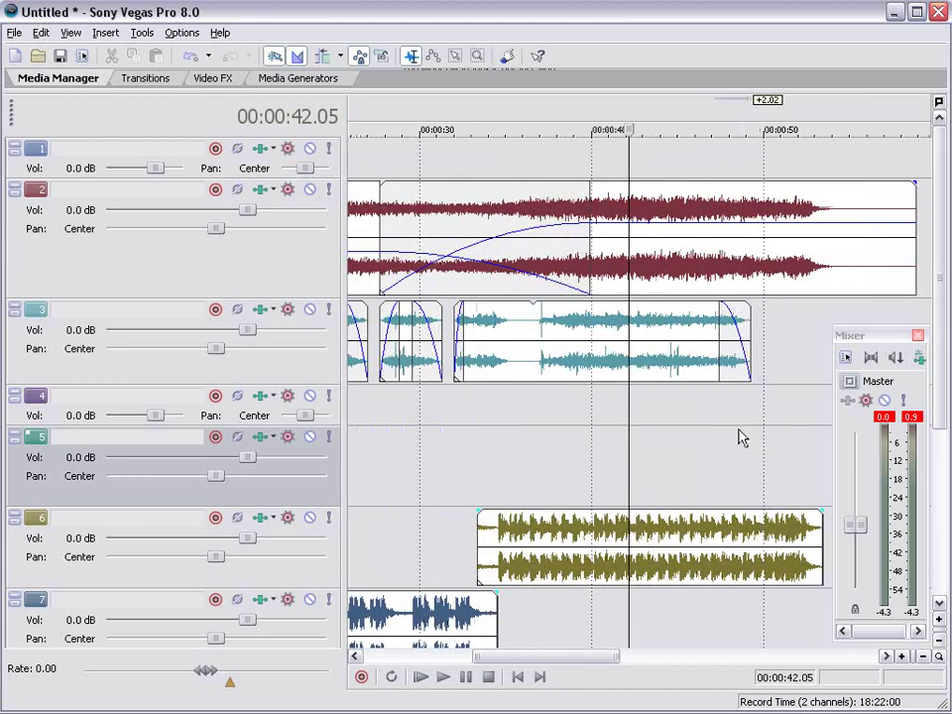
{"action": "key", "text": "space"}
{"action": "left_click", "coordinate": [799, 525]}
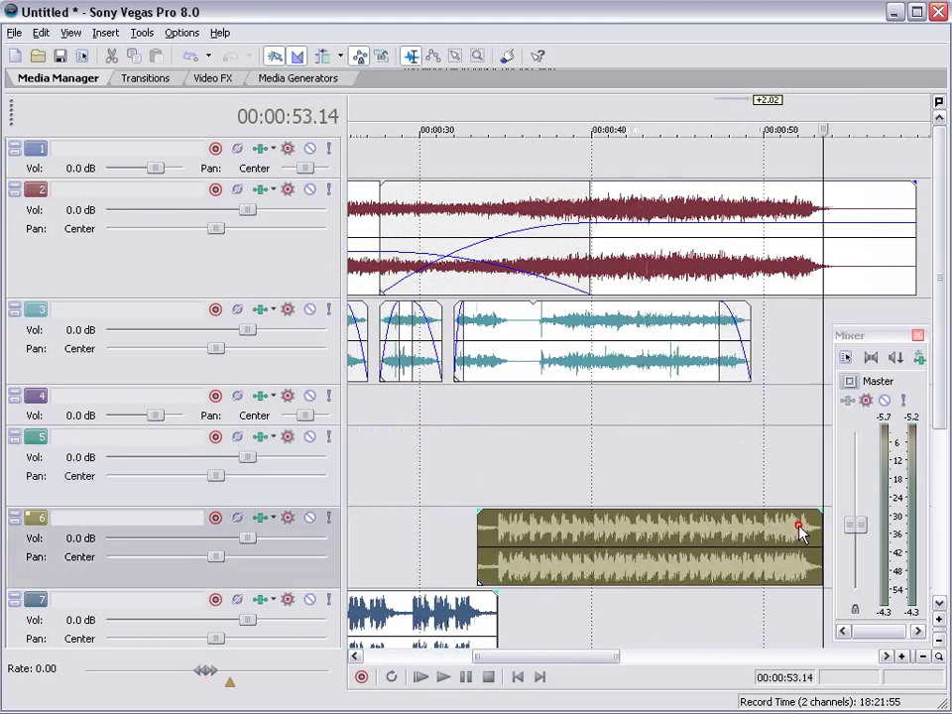
{"action": "left_click", "coordinate": [801, 535]}
{"action": "scroll", "coordinate": [786, 541], "scroll_direction": "down", "scroll_amount": 1}
{"action": "scroll", "coordinate": [747, 503], "scroll_direction": "up", "scroll_amount": 3}
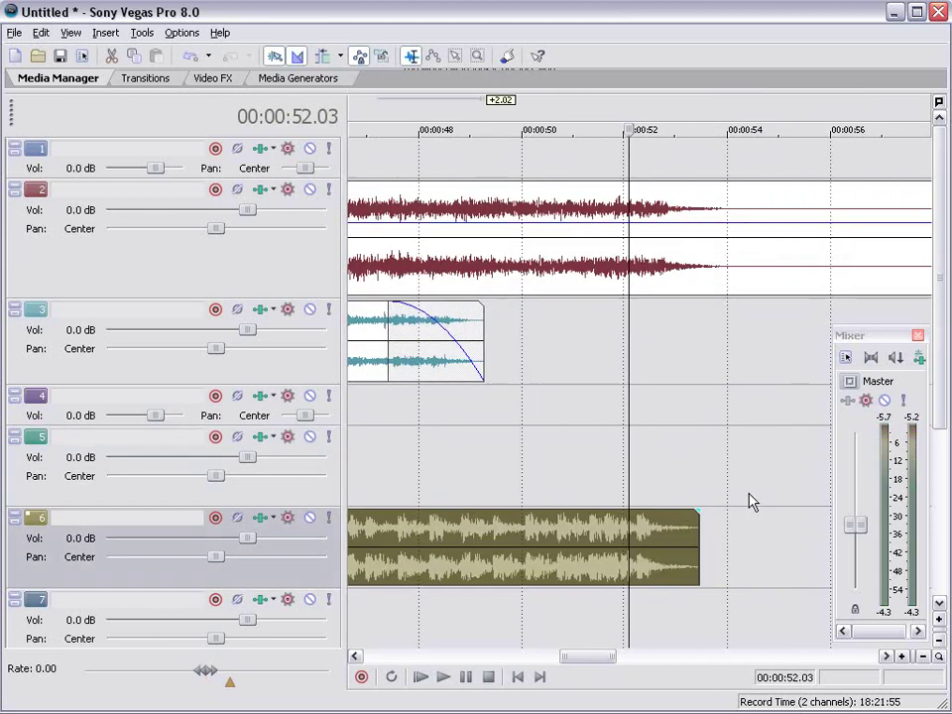
{"action": "scroll", "coordinate": [677, 544], "scroll_direction": "up", "scroll_amount": 2}
{"action": "left_click", "coordinate": [640, 536]}
{"action": "key", "text": "s"}
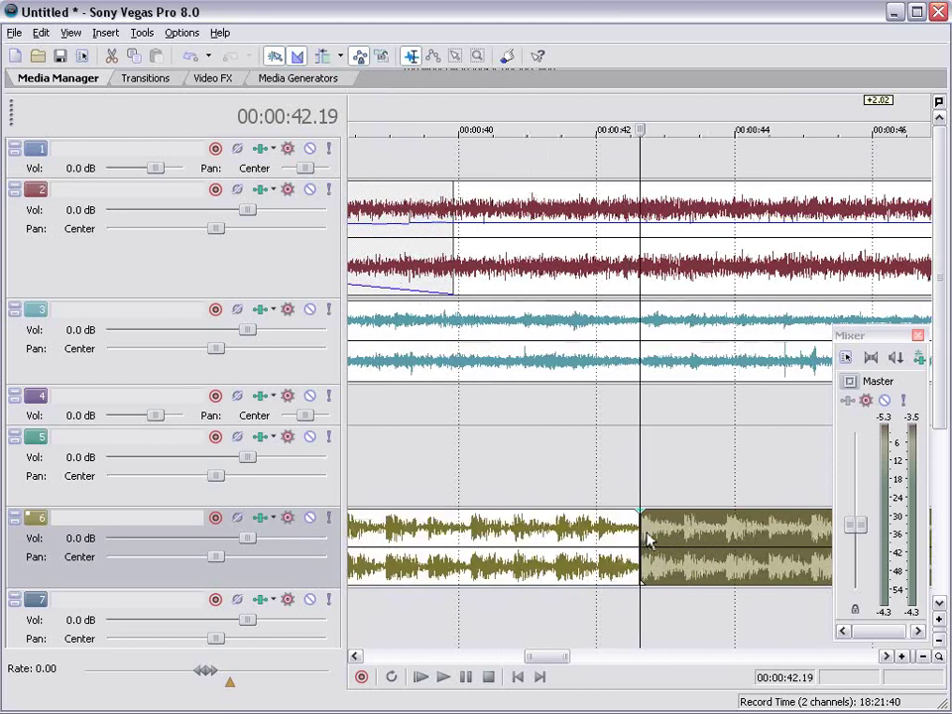
{"action": "scroll", "coordinate": [675, 535], "scroll_direction": "down", "scroll_amount": 3}
{"action": "left_click", "coordinate": [677, 538]}
{"action": "key", "text": "Delete"}
Step: Move track 6's short end piece to about 44 seconds, extend it, and remove the trailing bit
{"action": "left_click", "coordinate": [779, 536]}
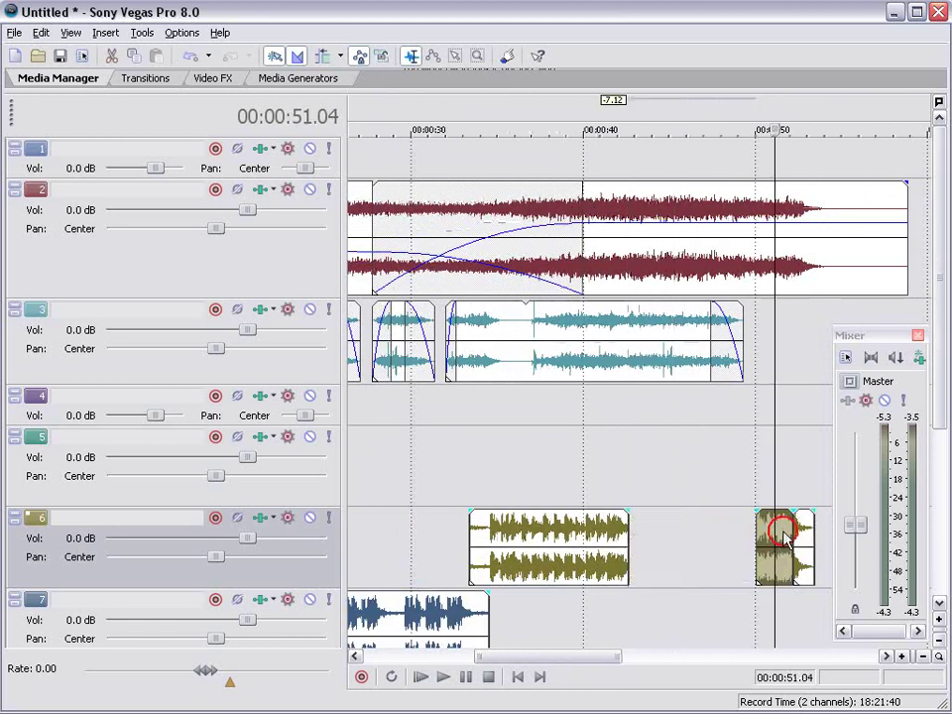
{"action": "left_click", "coordinate": [667, 532]}
{"action": "left_click_drag", "start_coordinate": [763, 535], "coordinate": [639, 538]}
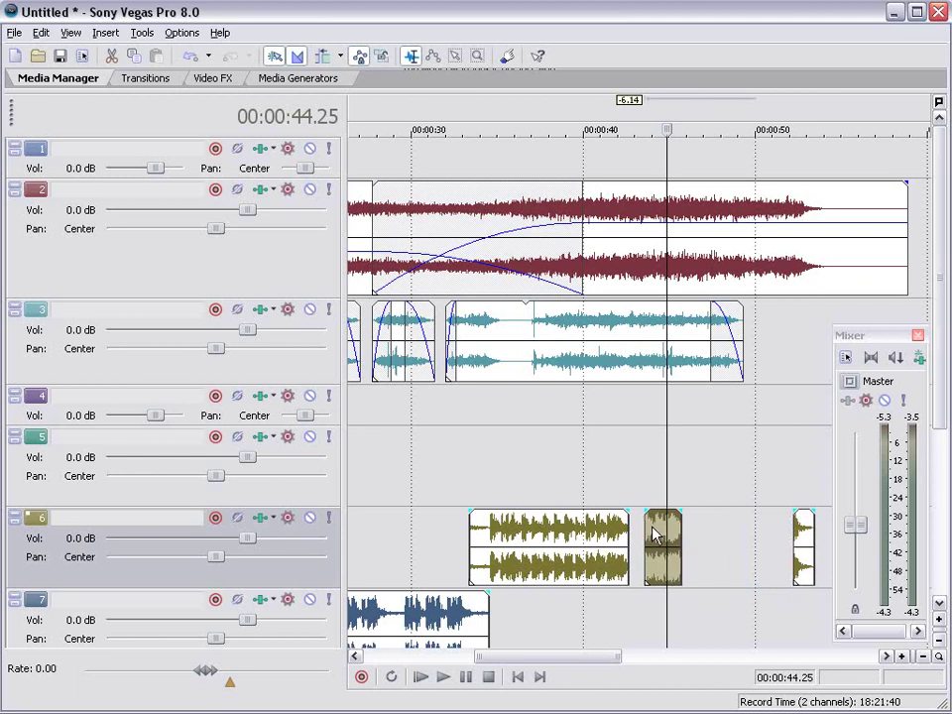
{"action": "left_click", "coordinate": [617, 456]}
{"action": "scroll", "coordinate": [645, 466], "scroll_direction": "up", "scroll_amount": 5}
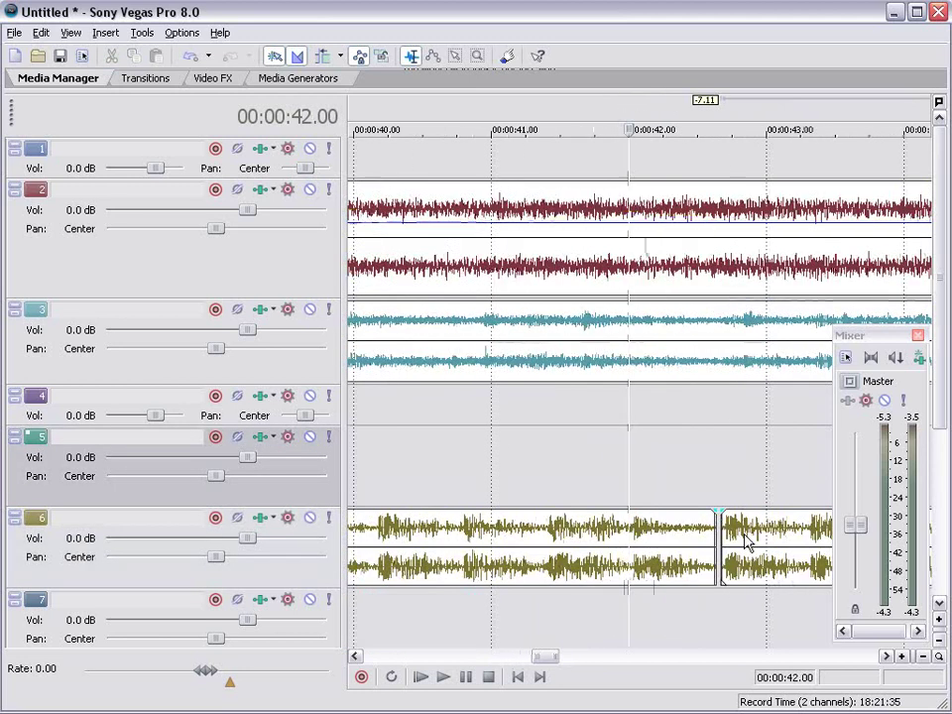
{"action": "left_click", "coordinate": [624, 461]}
{"action": "key", "text": "space"}
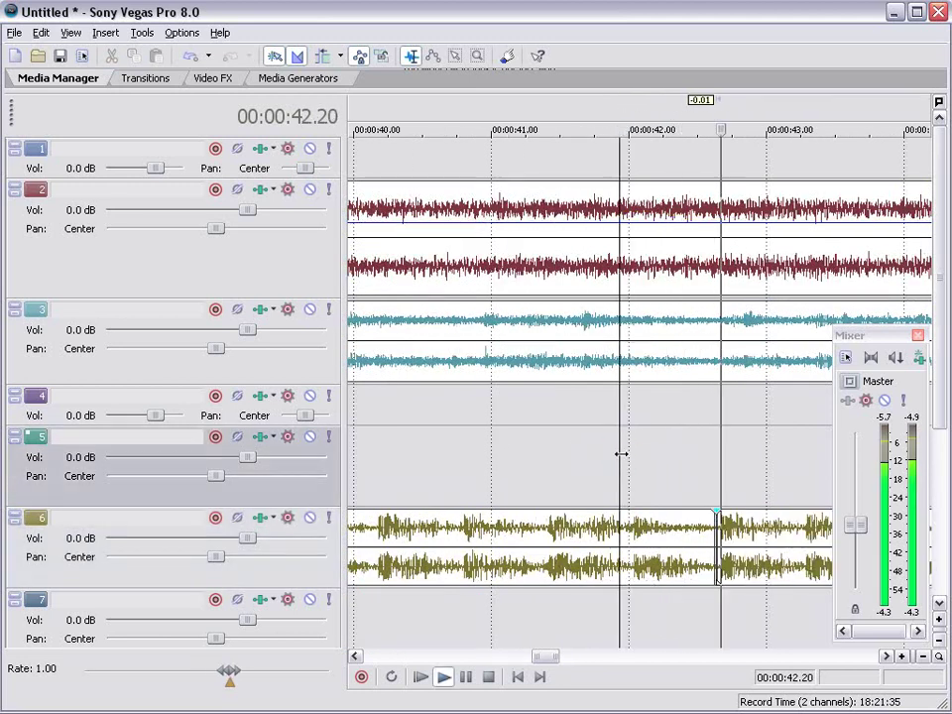
{"action": "scroll", "coordinate": [623, 452], "scroll_direction": "down", "scroll_amount": 3}
{"action": "left_click_drag", "start_coordinate": [682, 535], "coordinate": [741, 535]}
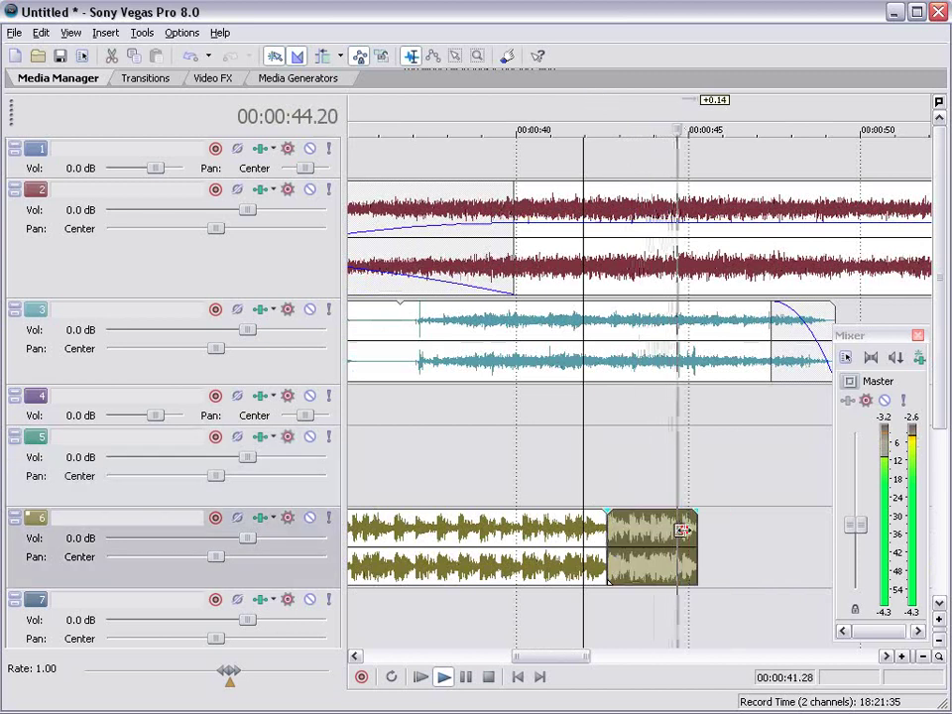
{"action": "left_click", "coordinate": [753, 477]}
{"action": "scroll", "coordinate": [753, 477], "scroll_direction": "down", "scroll_amount": 2}
{"action": "left_click", "coordinate": [729, 521]}
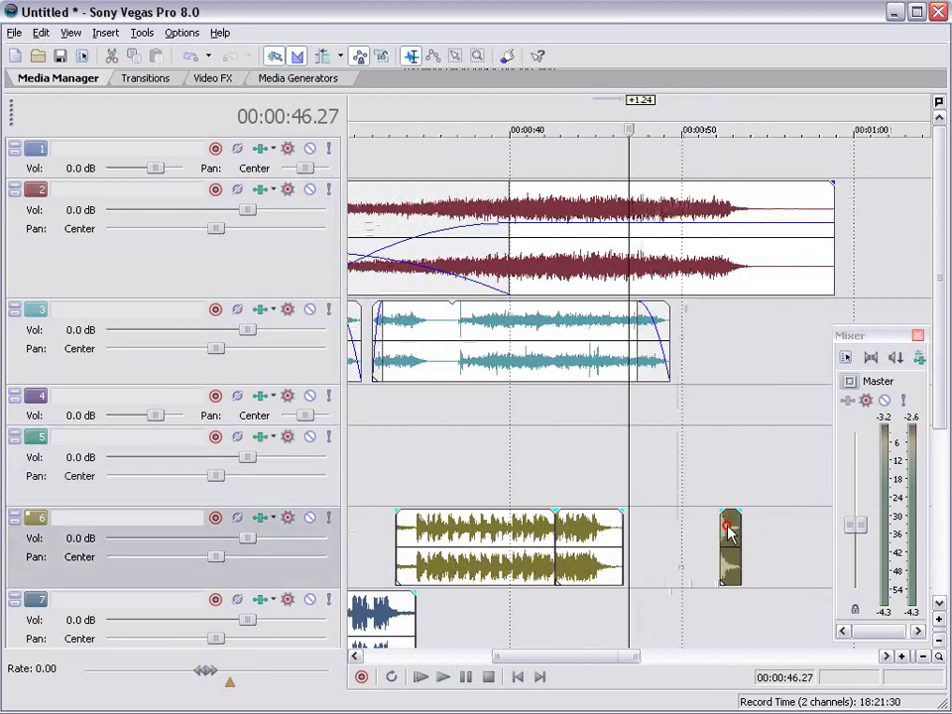
{"action": "key", "text": "Delete"}
Step: Split track 2's red atmosphere clip near 0:45 and delete the part after the cut
{"action": "left_click", "coordinate": [595, 422]}
{"action": "scroll", "coordinate": [631, 461], "scroll_direction": "up", "scroll_amount": 4}
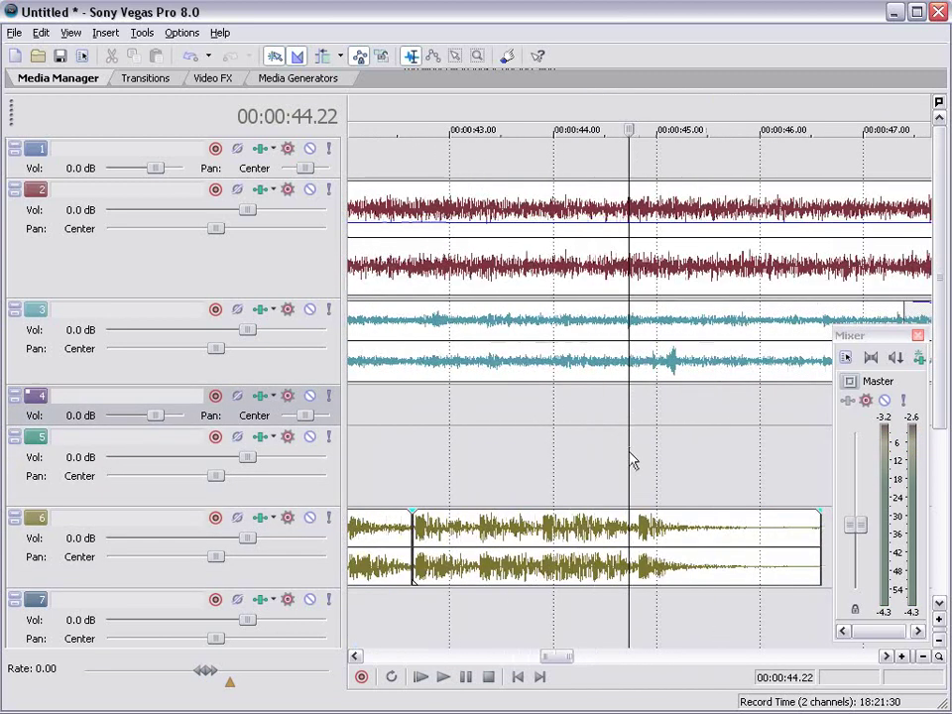
{"action": "left_click", "coordinate": [642, 494]}
{"action": "scroll", "coordinate": [635, 357], "scroll_direction": "down", "scroll_amount": 4}
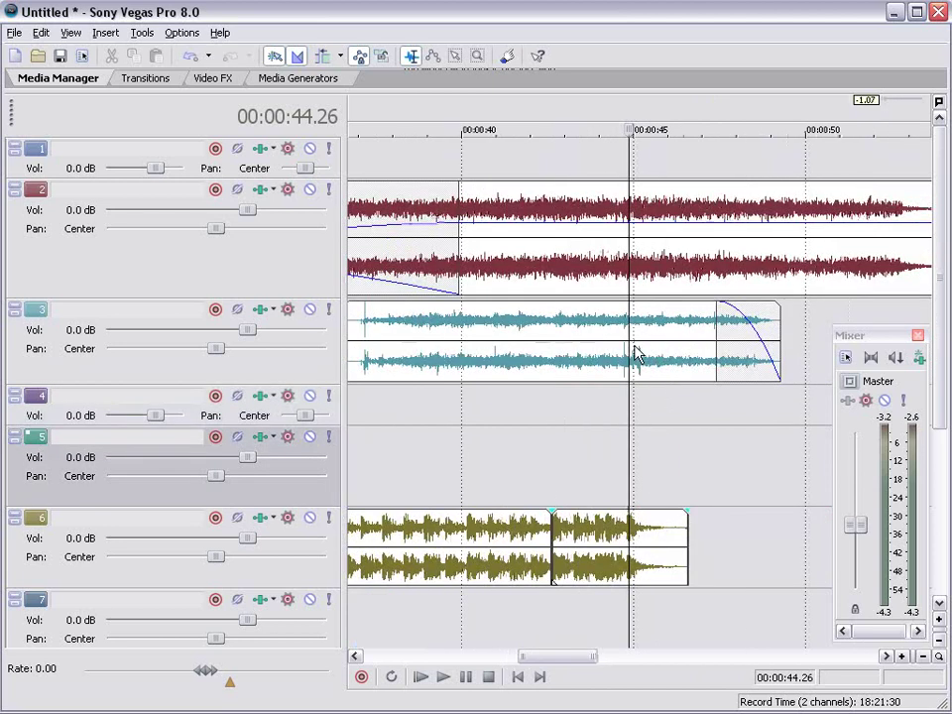
{"action": "left_click", "coordinate": [630, 317]}
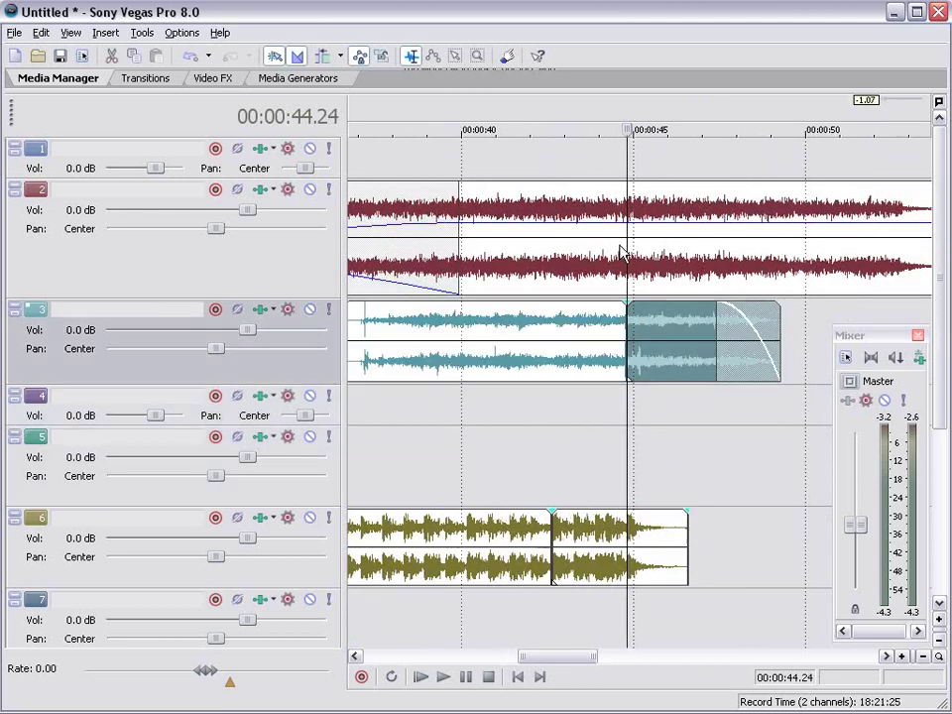
{"action": "left_click", "coordinate": [626, 244]}
{"action": "key", "text": "s"}
{"action": "left_click", "coordinate": [660, 270]}
{"action": "key", "text": "Delete"}
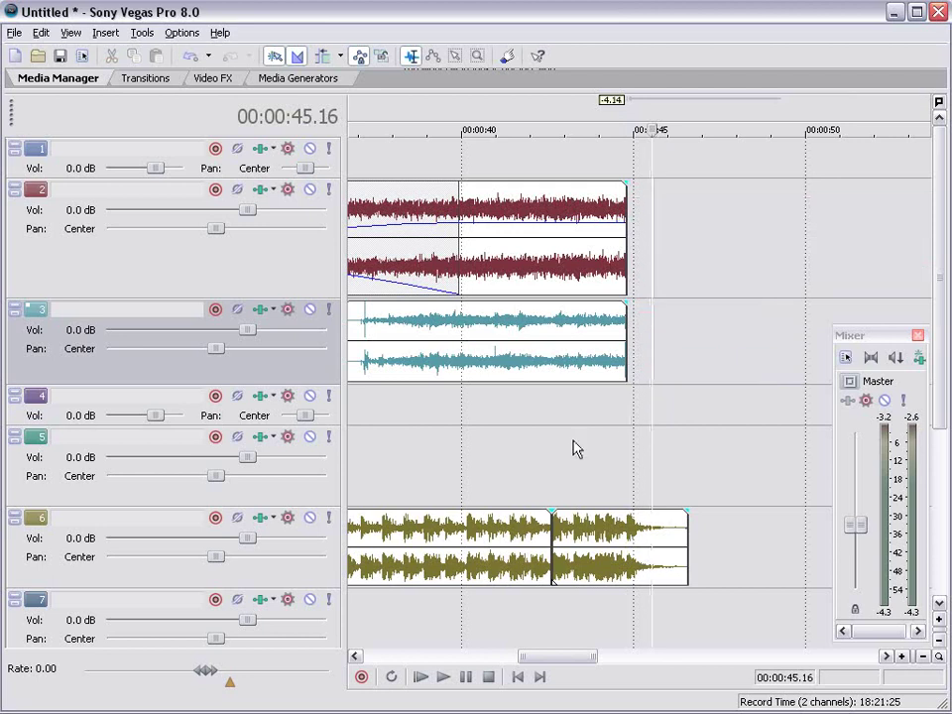
Step: Copy the reversed track 5 clip to about 0:43 and track 6's opening hit onto track 4
{"action": "scroll", "coordinate": [418, 469], "scroll_direction": "down", "scroll_amount": 2}
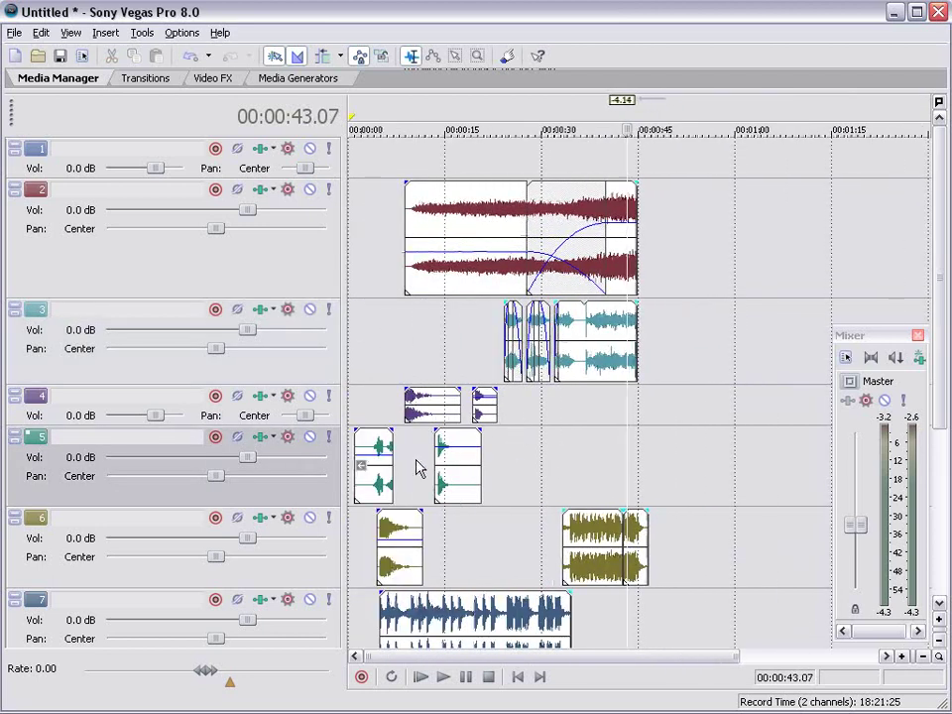
{"action": "left_click_drag", "start_coordinate": [382, 449], "coordinate": [626, 444]}
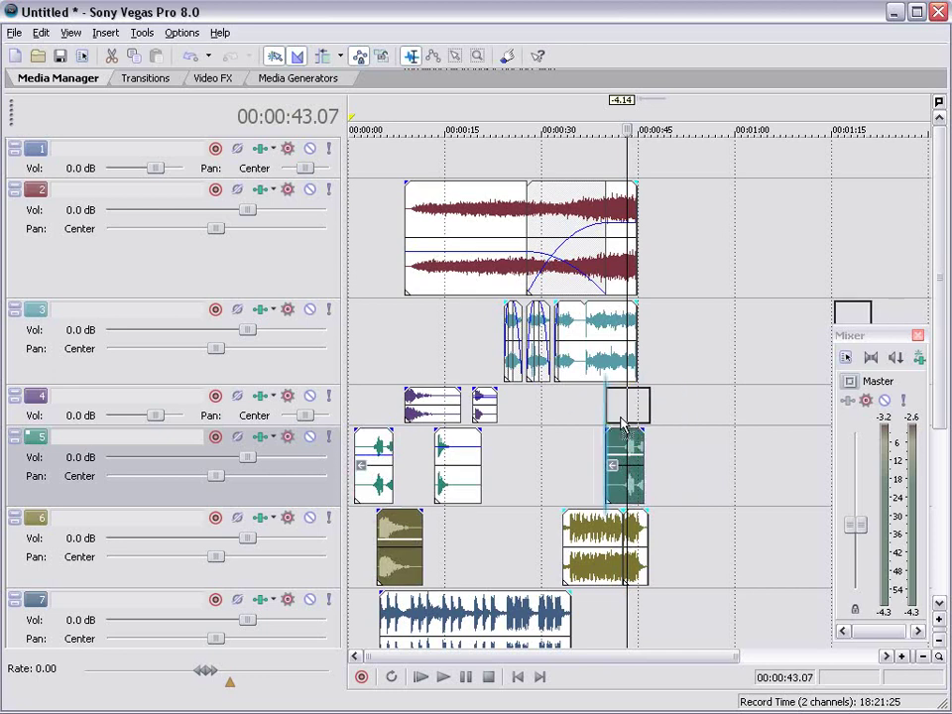
{"action": "left_click", "coordinate": [474, 545]}
{"action": "left_click", "coordinate": [397, 543]}
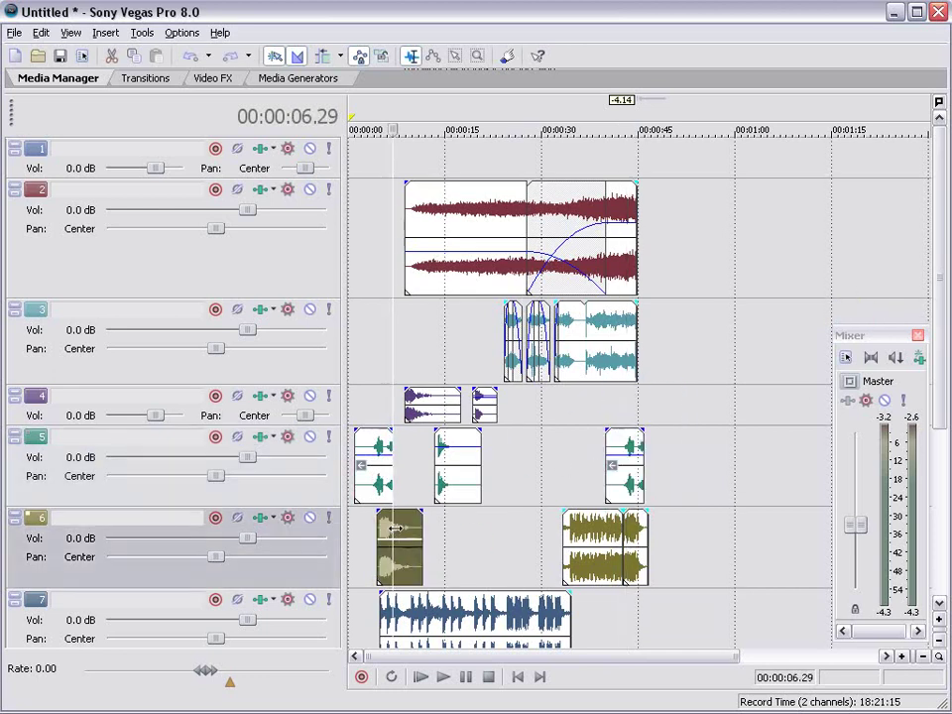
{"action": "left_click_drag", "start_coordinate": [400, 534], "coordinate": [537, 469]}
{"action": "left_click_drag", "start_coordinate": [646, 402], "coordinate": [647, 402]}
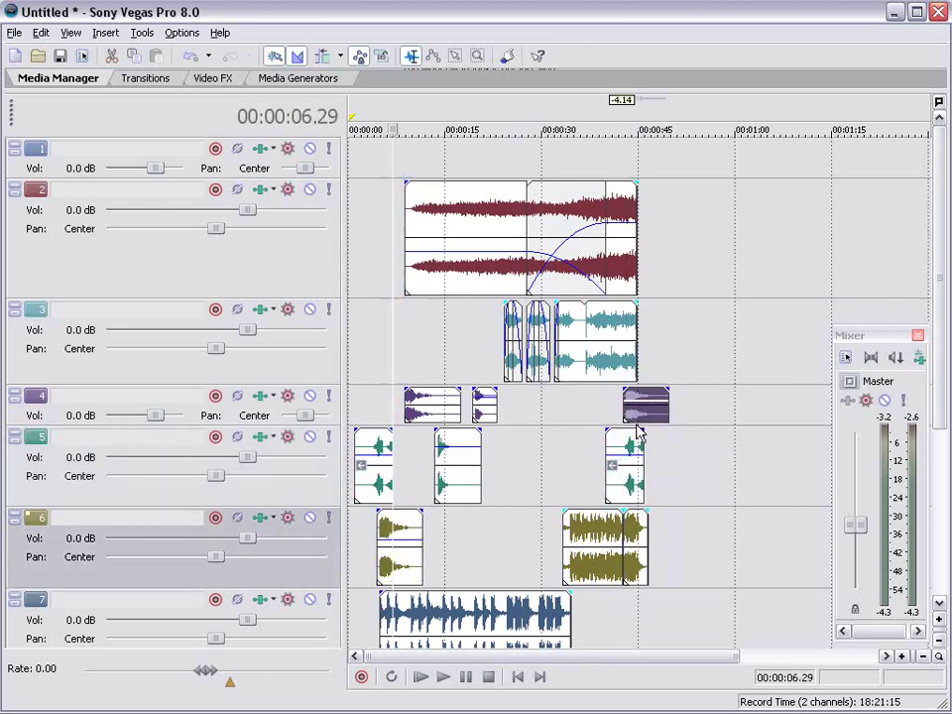
Step: Nudge the track 5 copy later and push the track 4 hit past 0:45, then audition
{"action": "left_click", "coordinate": [650, 431]}
{"action": "scroll", "coordinate": [530, 590], "scroll_direction": "up", "scroll_amount": 5}
{"action": "left_click_drag", "start_coordinate": [530, 662], "coordinate": [544, 658]}
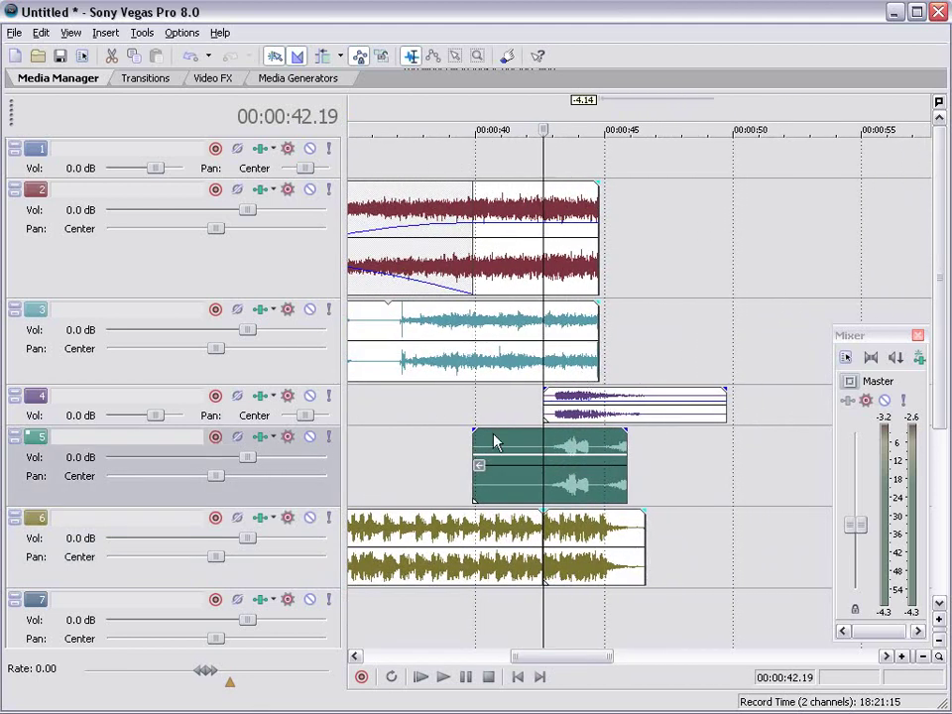
{"action": "left_click_drag", "start_coordinate": [593, 440], "coordinate": [601, 450]}
{"action": "left_click", "coordinate": [571, 486]}
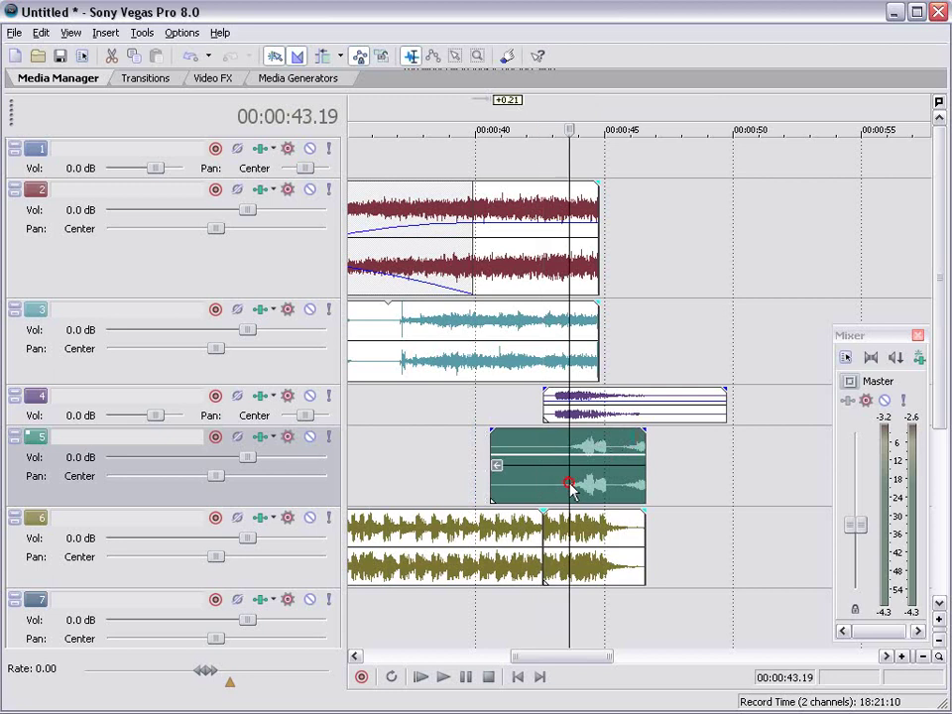
{"action": "left_click_drag", "start_coordinate": [585, 404], "coordinate": [675, 429]}
{"action": "key", "text": "space"}
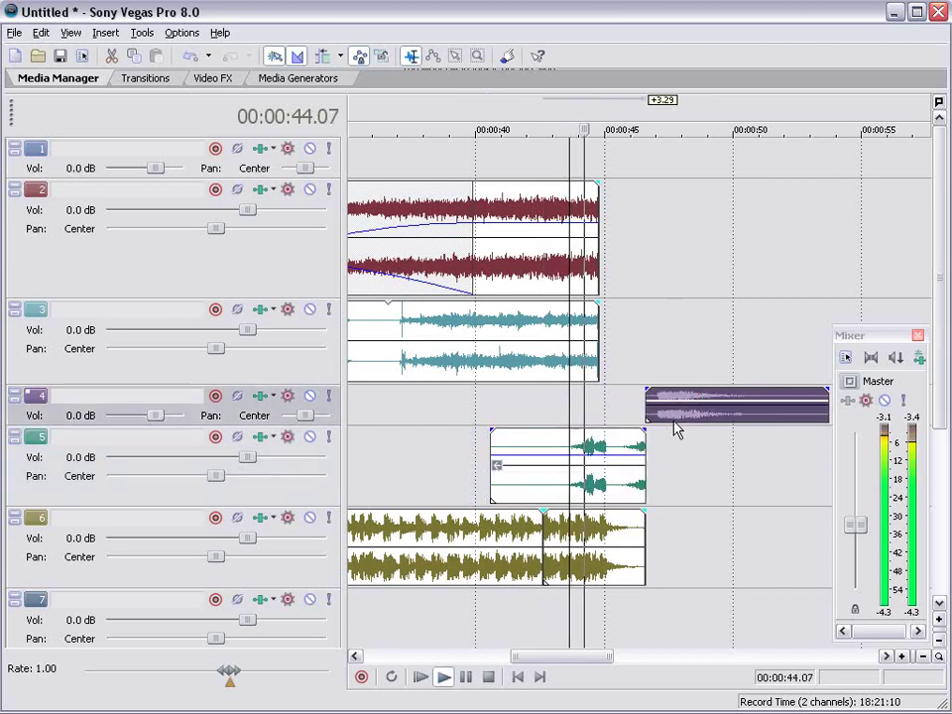
{"action": "key", "text": "space"}
Step: Trim and reposition the track 5 reversed clip, and move the track 4 hit back near 0:45
{"action": "left_click_drag", "start_coordinate": [609, 448], "coordinate": [624, 446]}
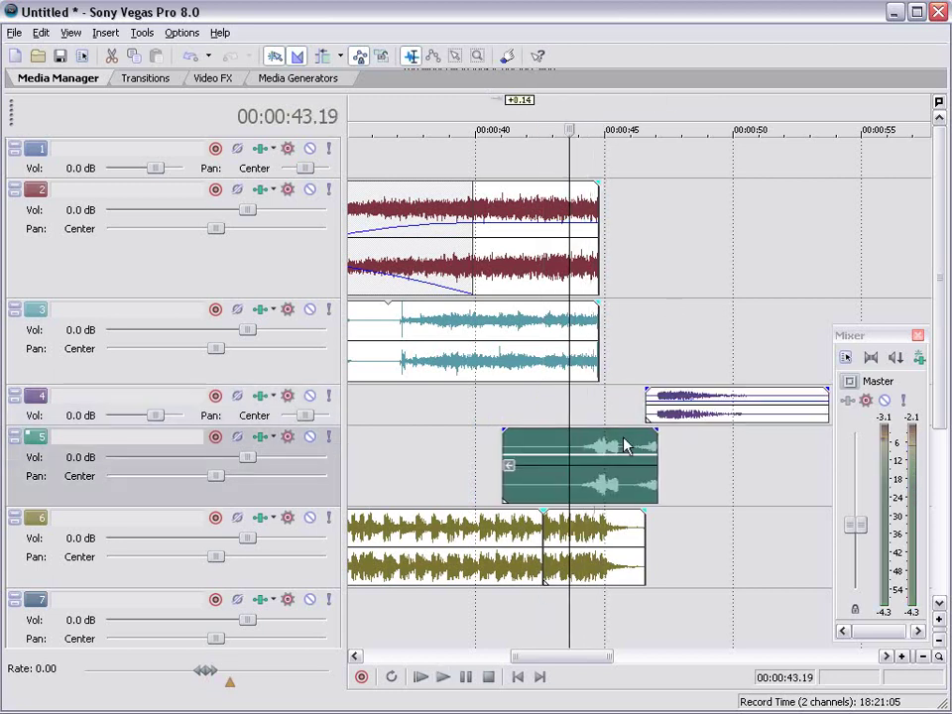
{"action": "left_click", "coordinate": [671, 541]}
{"action": "scroll", "coordinate": [671, 541], "scroll_direction": "up", "scroll_amount": 3}
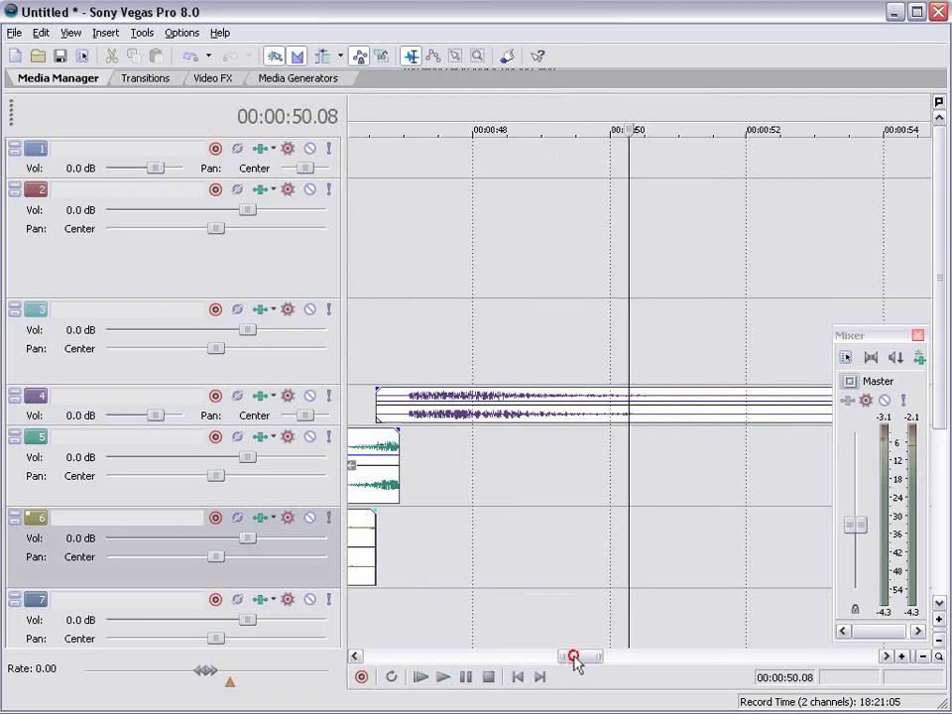
{"action": "left_click_drag", "start_coordinate": [573, 656], "coordinate": [546, 628]}
{"action": "left_click_drag", "start_coordinate": [493, 459], "coordinate": [503, 443]}
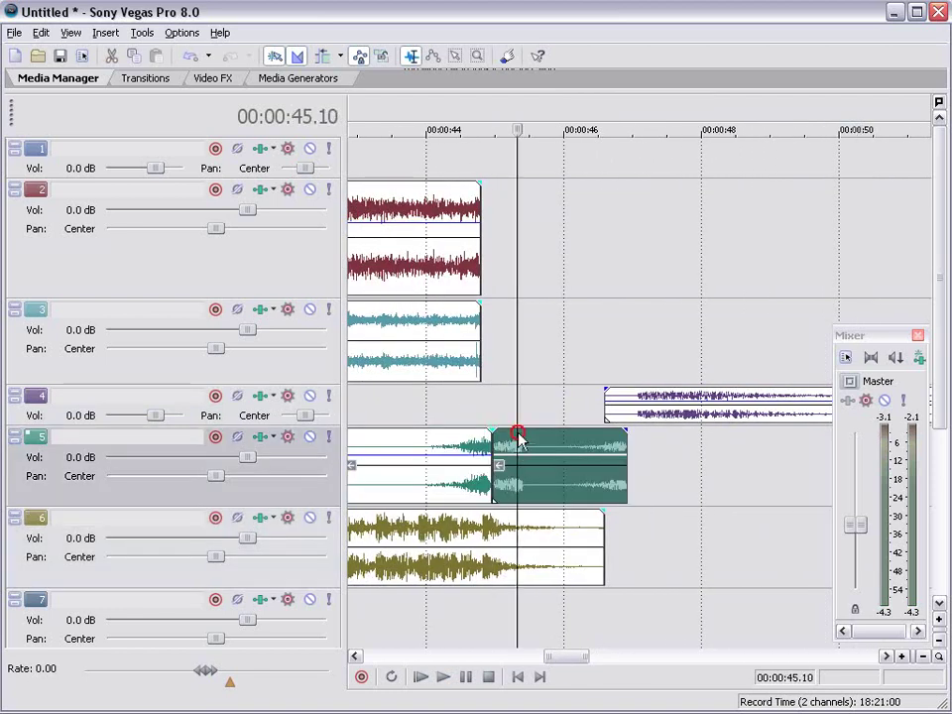
{"action": "left_click", "coordinate": [485, 449]}
{"action": "scroll", "coordinate": [525, 474], "scroll_direction": "up", "scroll_amount": 3}
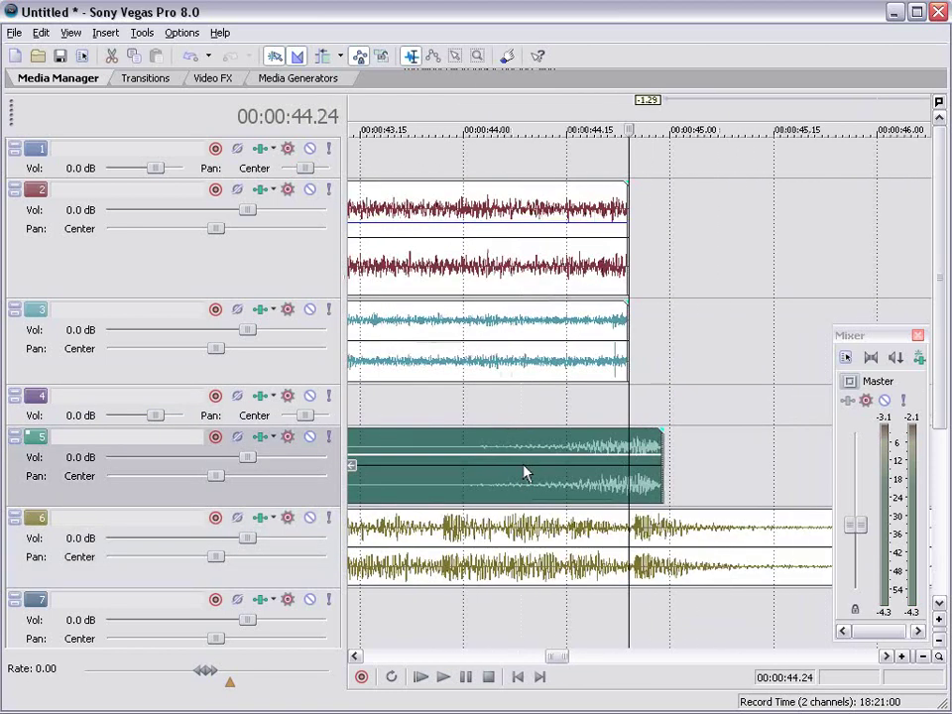
{"action": "left_click_drag", "start_coordinate": [609, 446], "coordinate": [597, 441]}
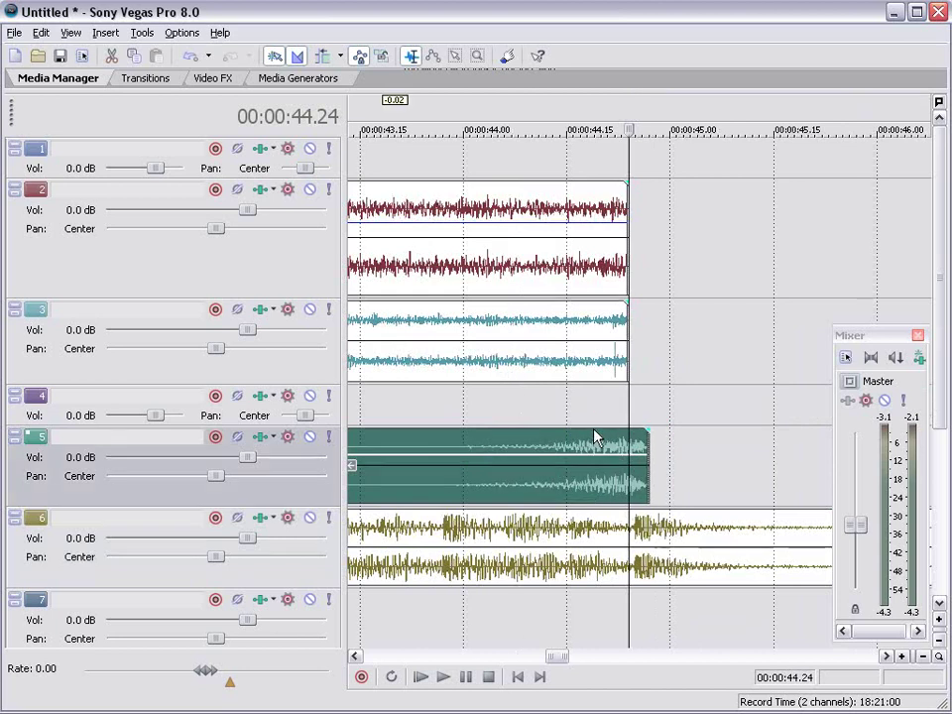
{"action": "scroll", "coordinate": [697, 404], "scroll_direction": "down", "scroll_amount": 2}
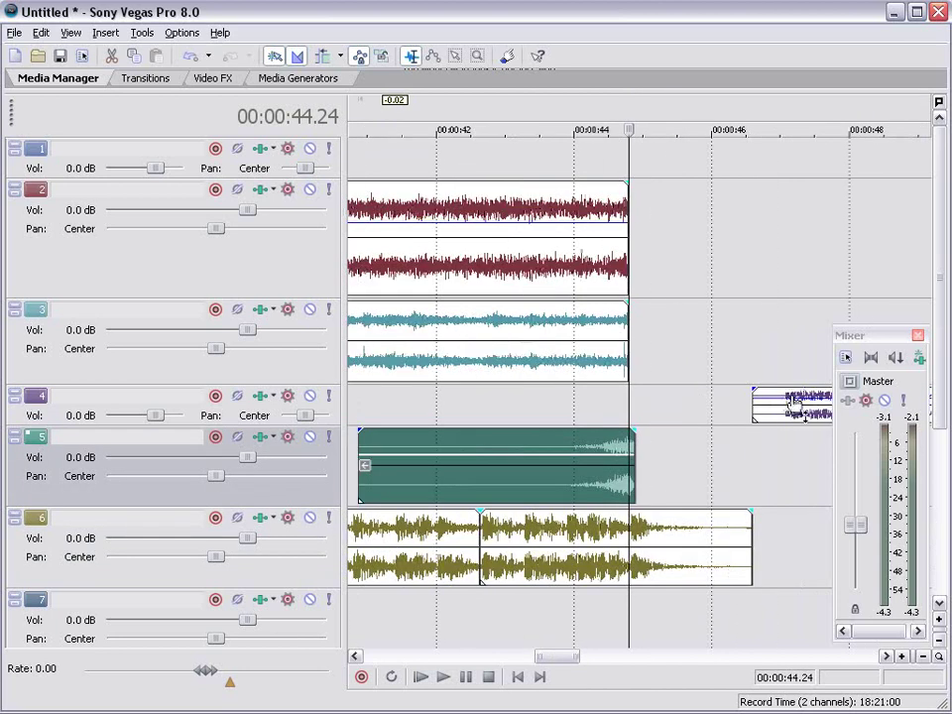
{"action": "mouse_move", "coordinate": [794, 404]}
{"action": "left_mouse_down"}
{"action": "mouse_move", "coordinate": [649, 418]}
{"action": "mouse_move", "coordinate": [654, 412]}
{"action": "mouse_move", "coordinate": [658, 452]}
{"action": "mouse_move", "coordinate": [635, 461]}
{"action": "left_mouse_up"}
{"action": "left_click", "coordinate": [635, 530]}
{"action": "scroll", "coordinate": [637, 527], "scroll_direction": "up", "scroll_amount": 3}
Step: Add a fade-out to the late reversed track 5 clip and audition the transition around 0:44
{"action": "left_click", "coordinate": [718, 479]}
{"action": "scroll", "coordinate": [530, 446], "scroll_direction": "down", "scroll_amount": 2}
{"action": "left_click", "coordinate": [530, 446]}
{"action": "key", "text": "space"}
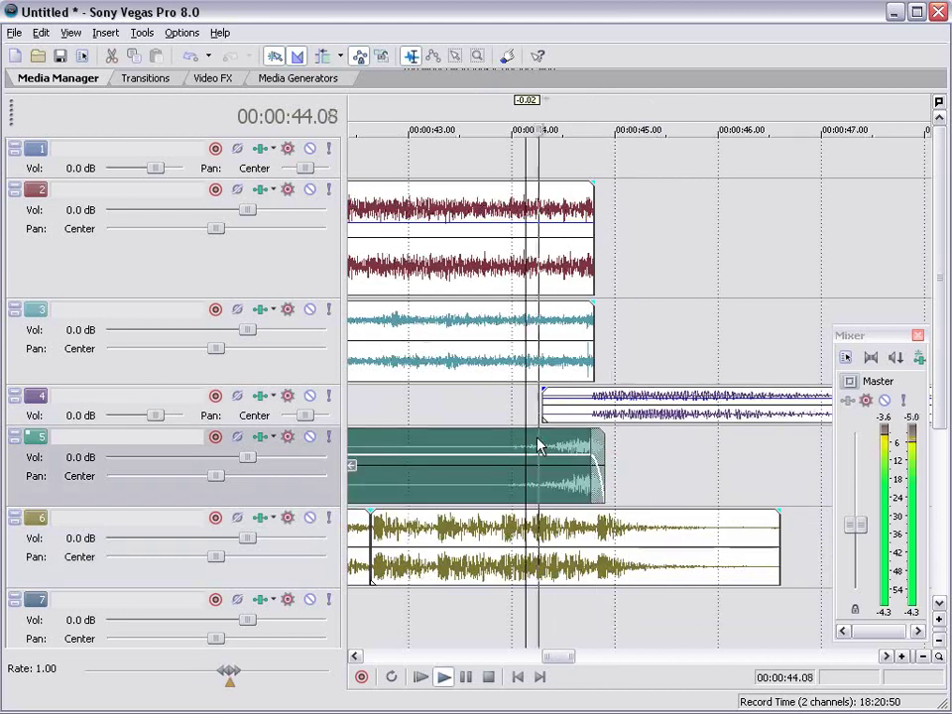
{"action": "scroll", "coordinate": [537, 446], "scroll_direction": "down", "scroll_amount": 3}
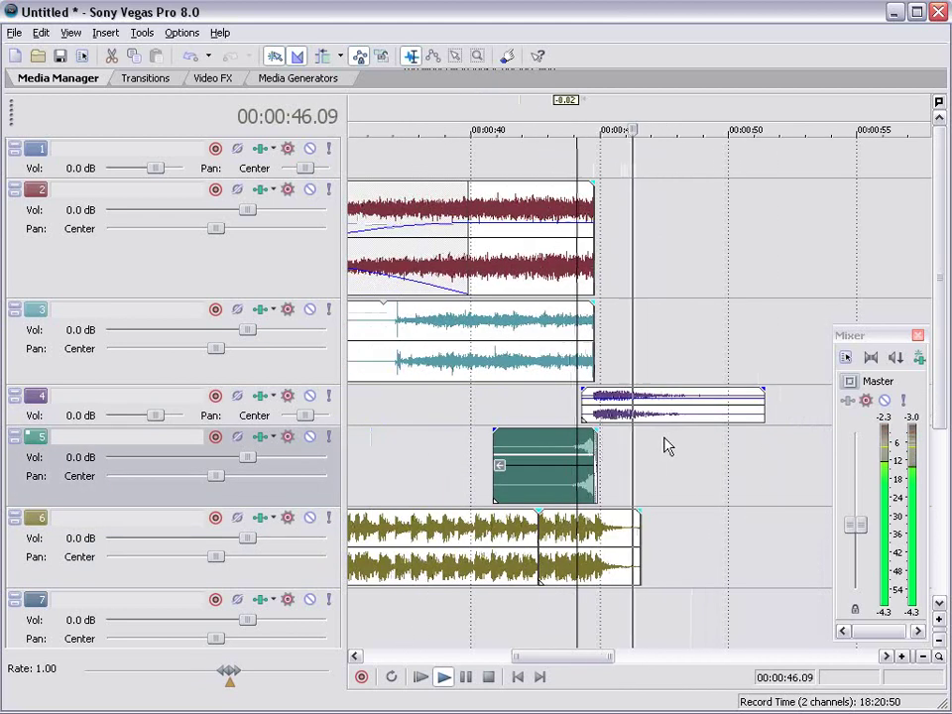
{"action": "key", "text": "space"}
{"action": "left_click", "coordinate": [581, 397]}
{"action": "key", "text": "space"}
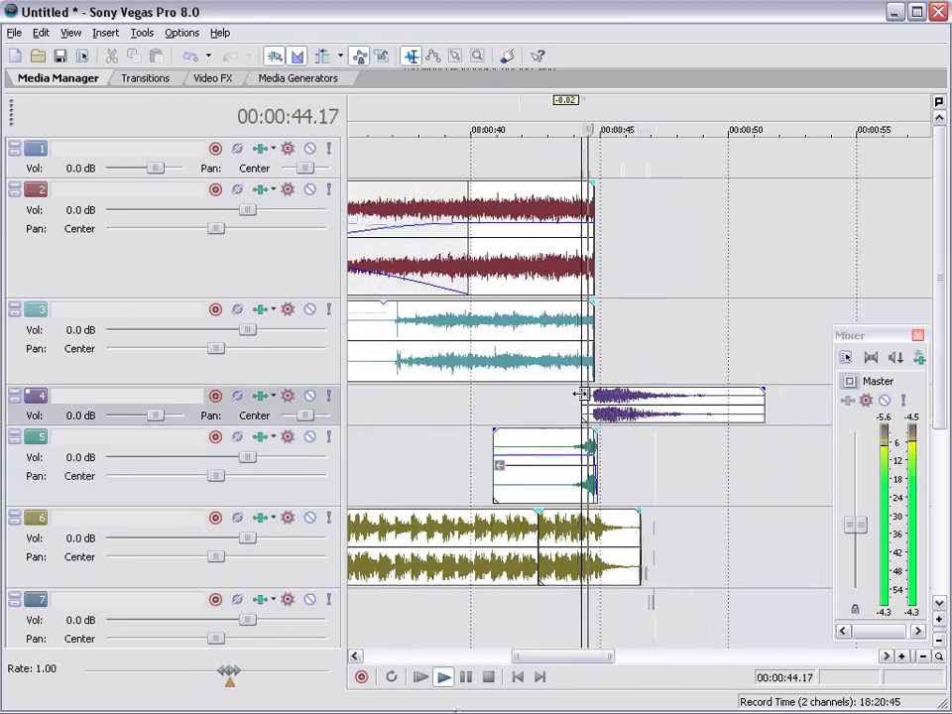
{"action": "key", "text": "space"}
{"action": "left_click", "coordinate": [671, 452]}
{"action": "scroll", "coordinate": [671, 452], "scroll_direction": "down", "scroll_amount": 2}
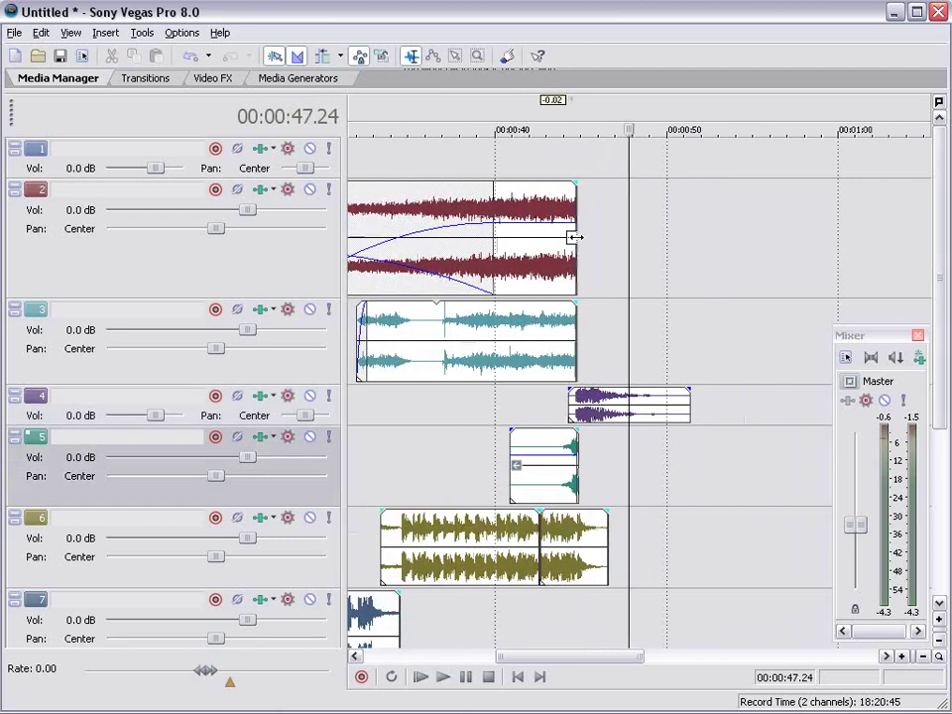
Step: Stretch track 2's red-clip fade over its last 15 seconds and move its crossfade to 0:32
{"action": "left_click_drag", "start_coordinate": [499, 206], "coordinate": [573, 206]}
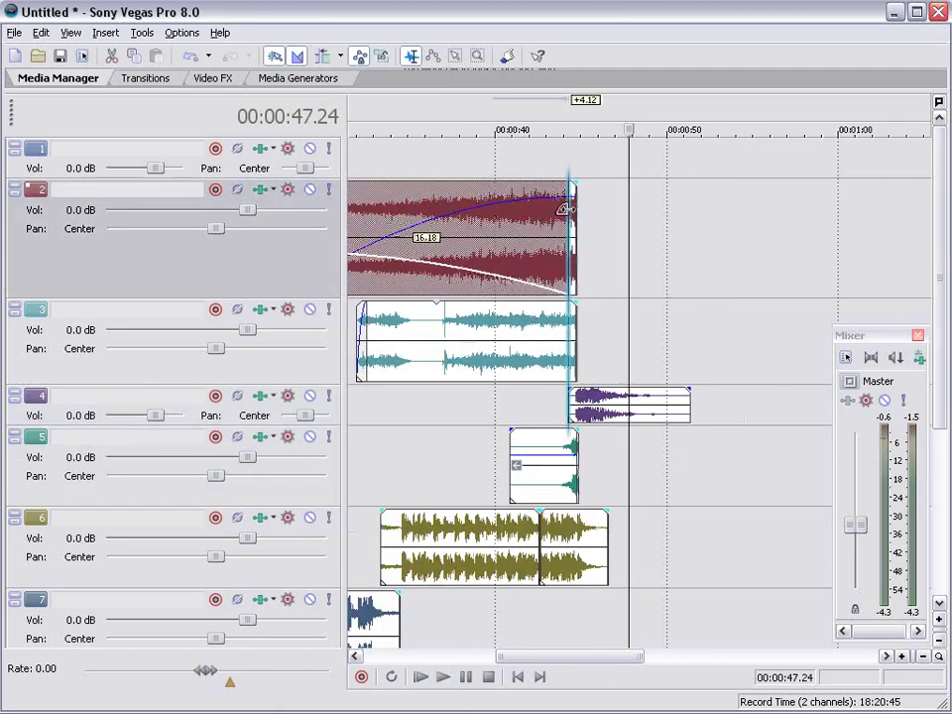
{"action": "mouse_move", "coordinate": [612, 267]}
{"action": "left_mouse_down"}
{"action": "mouse_move", "coordinate": [503, 228]}
{"action": "mouse_move", "coordinate": [584, 236]}
{"action": "left_mouse_up"}
{"action": "scroll", "coordinate": [532, 357], "scroll_direction": "down", "scroll_amount": 3}
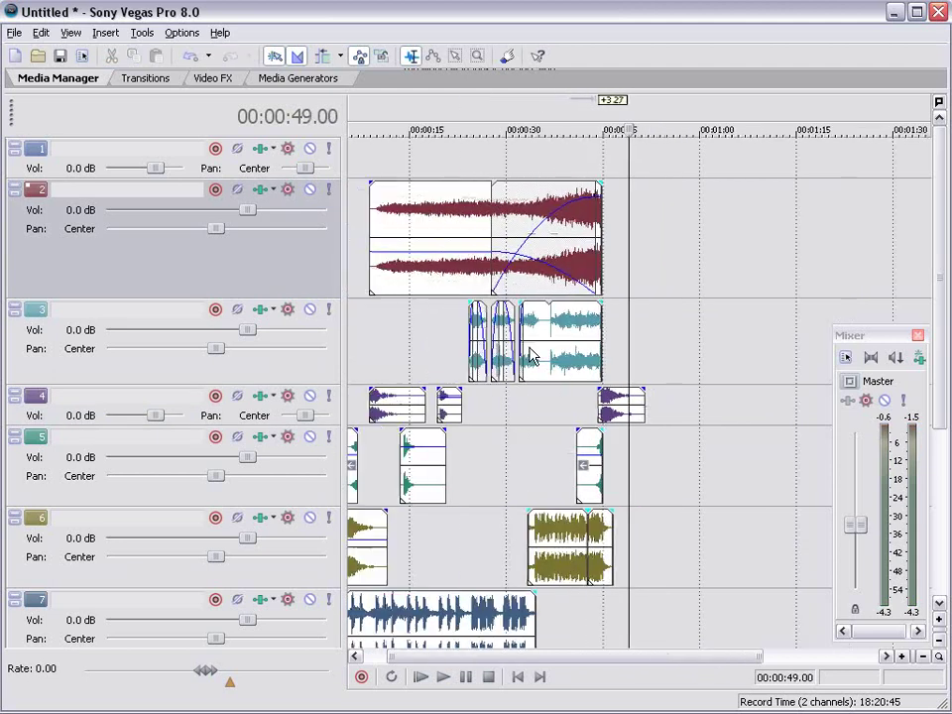
{"action": "mouse_move", "coordinate": [499, 224]}
{"action": "left_mouse_down"}
{"action": "mouse_move", "coordinate": [495, 212]}
{"action": "mouse_move", "coordinate": [516, 218]}
{"action": "left_mouse_up"}
{"action": "left_click", "coordinate": [501, 444]}
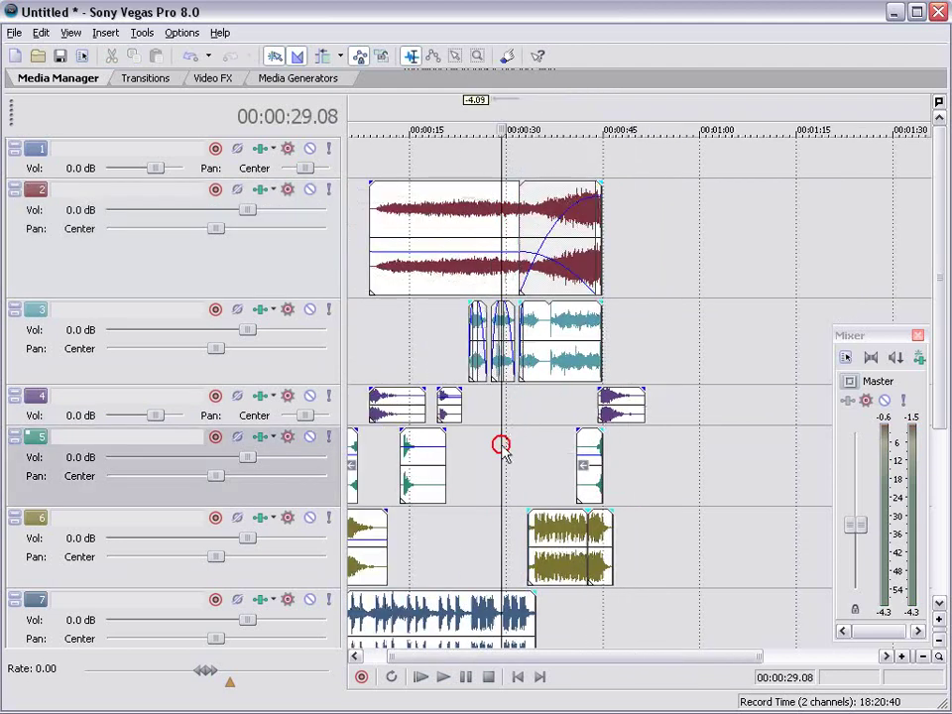
{"action": "key", "text": "space"}
{"action": "key", "text": "space"}
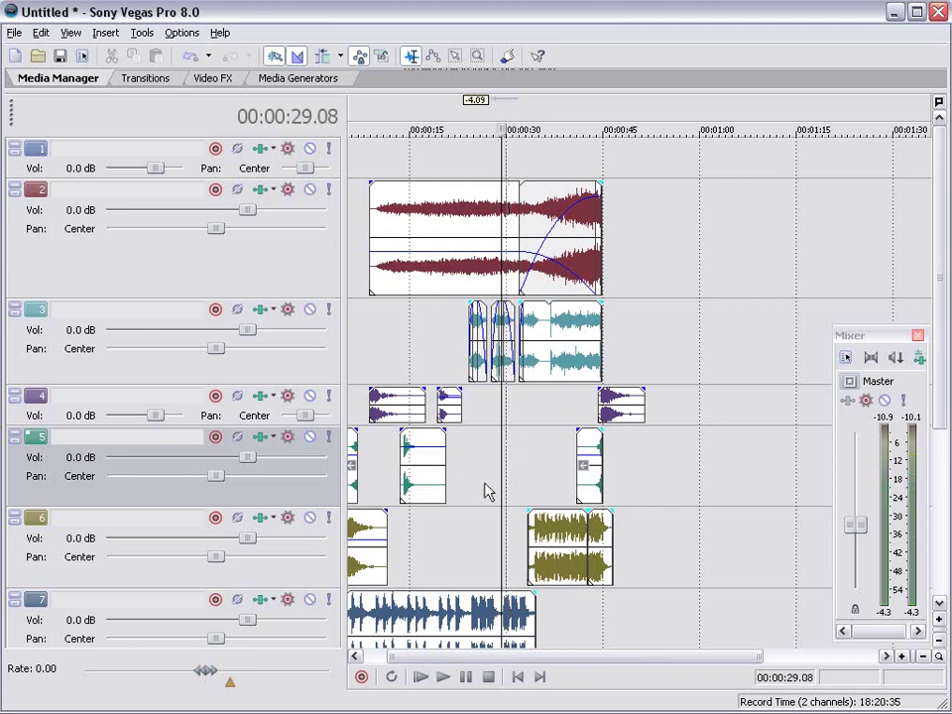
{"action": "scroll", "coordinate": [377, 480], "scroll_direction": "down", "scroll_amount": 1}
{"action": "left_click", "coordinate": [352, 455]}
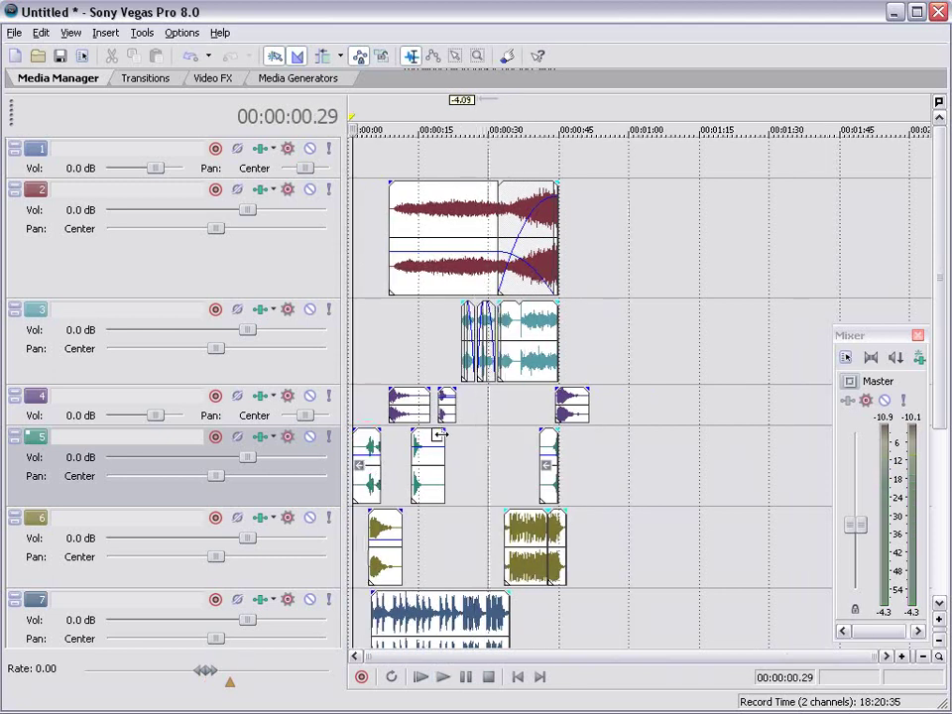
{"action": "scroll", "coordinate": [635, 372], "scroll_direction": "down", "scroll_amount": 1}
{"action": "scroll", "coordinate": [635, 371], "scroll_direction": "up", "scroll_amount": 1}
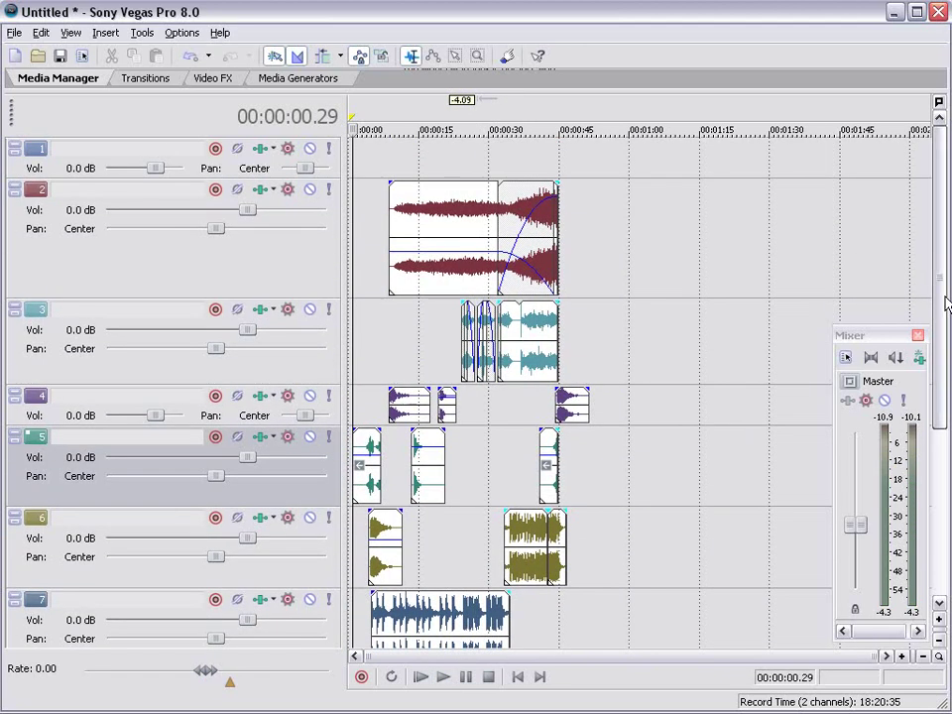
{"action": "key", "text": "space"}
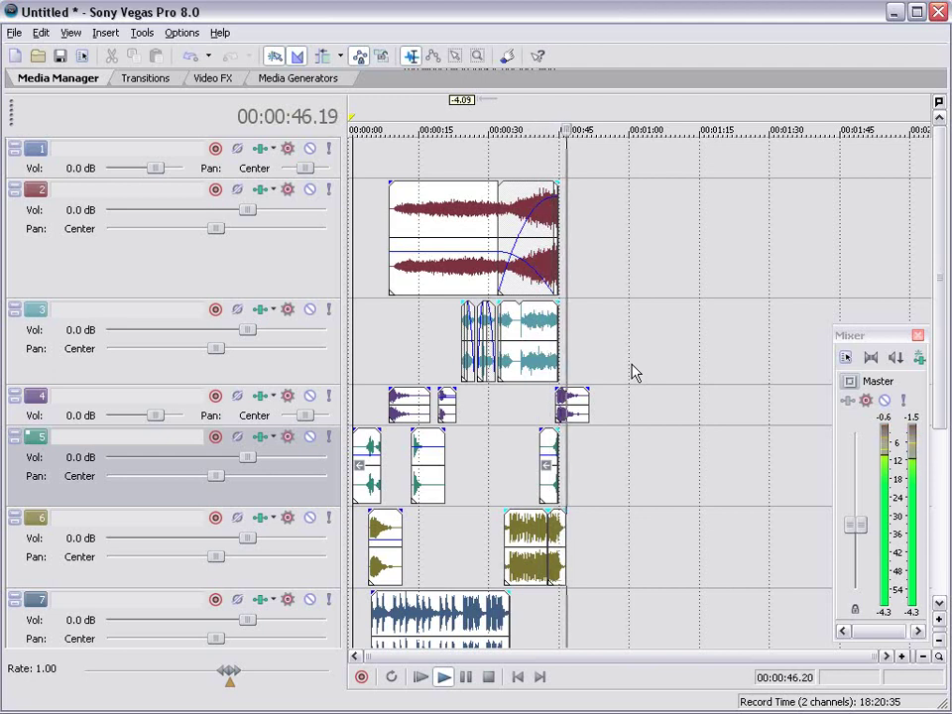
{"action": "key", "text": "ctrl+s"}
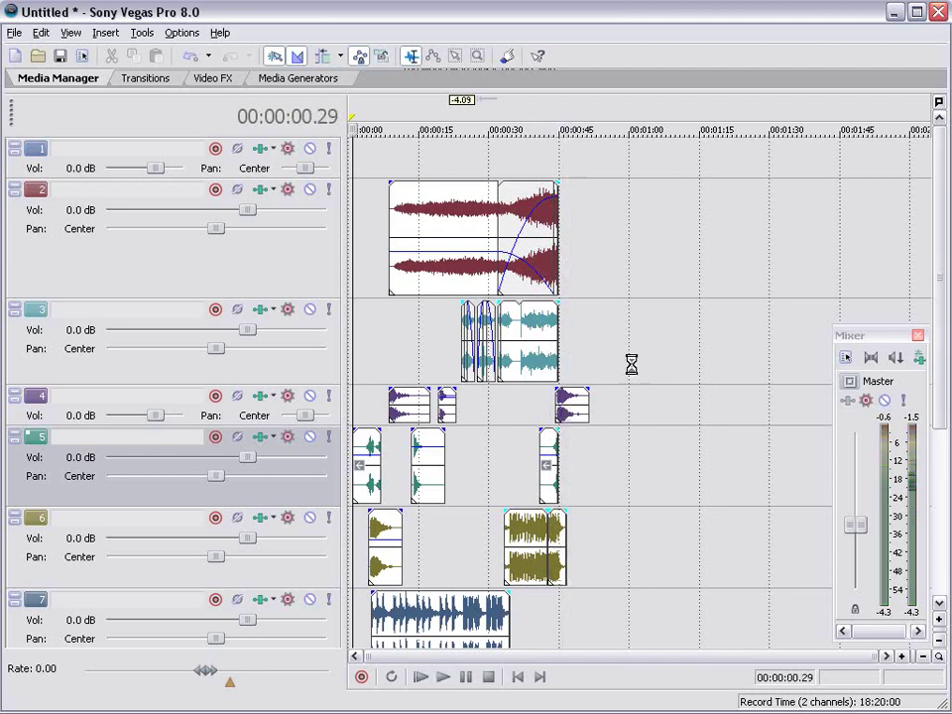
{"action": "key", "text": "Escape"}
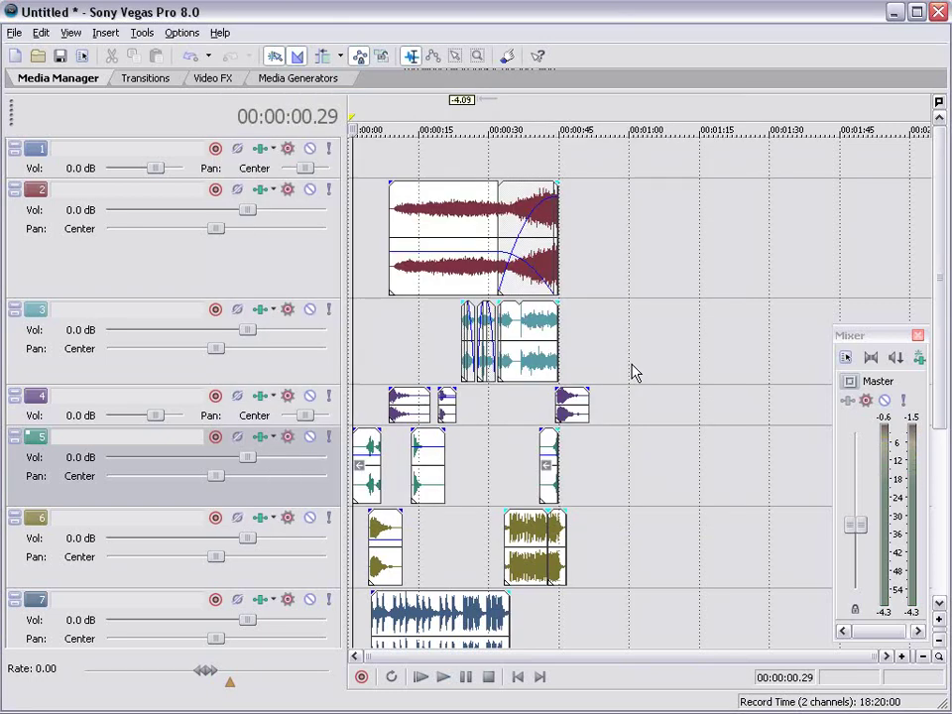